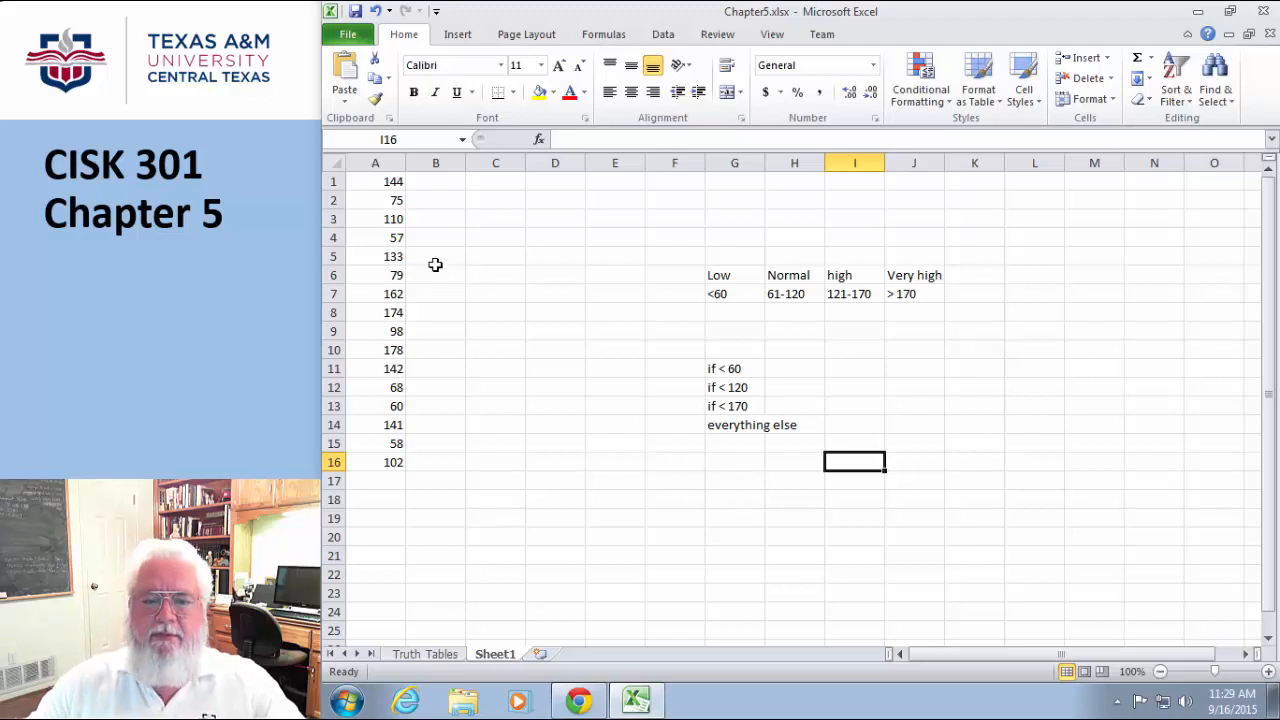
Step: Enter the text "hello" in cell D4
left_click(562, 239)
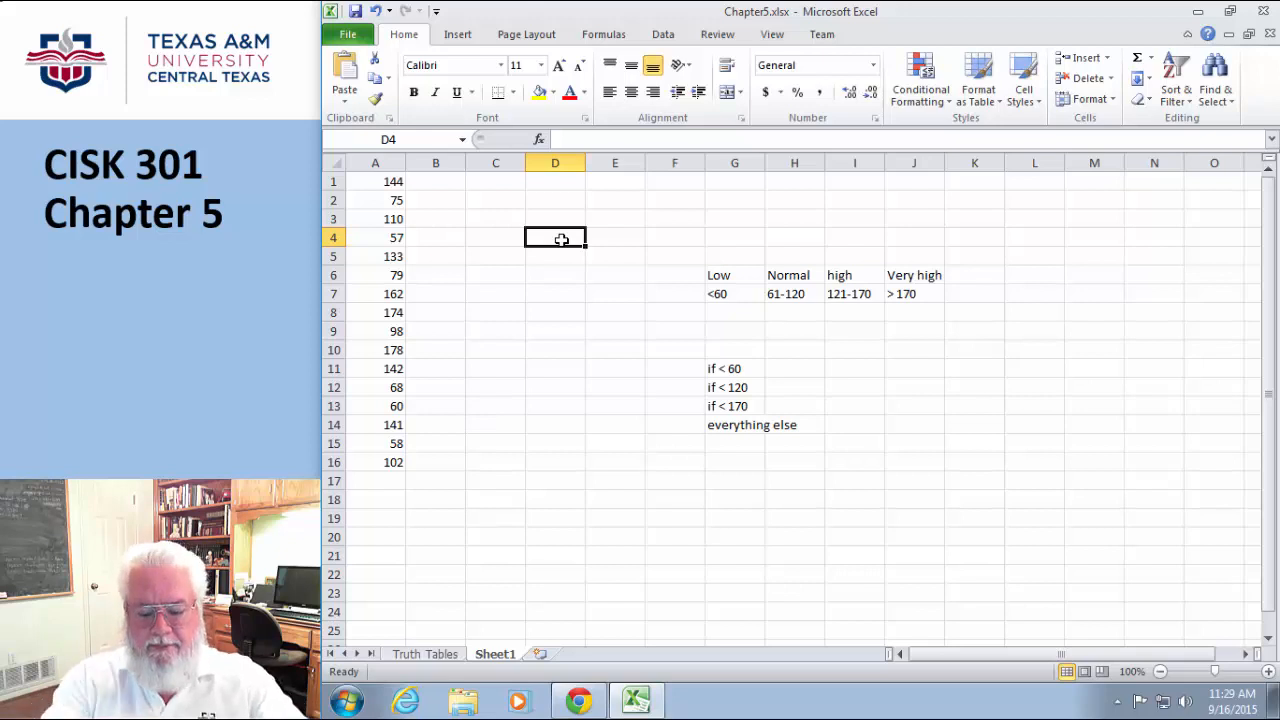
type("hel")
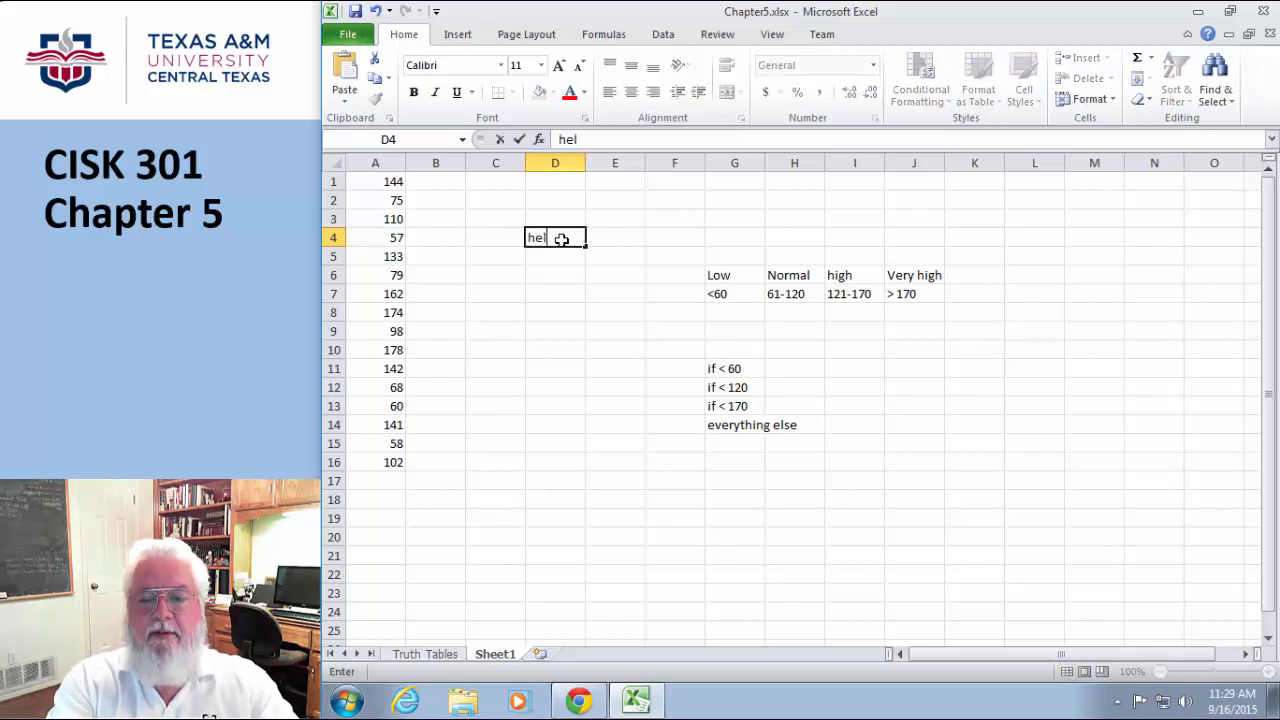
type("lo")
left_click(565, 293)
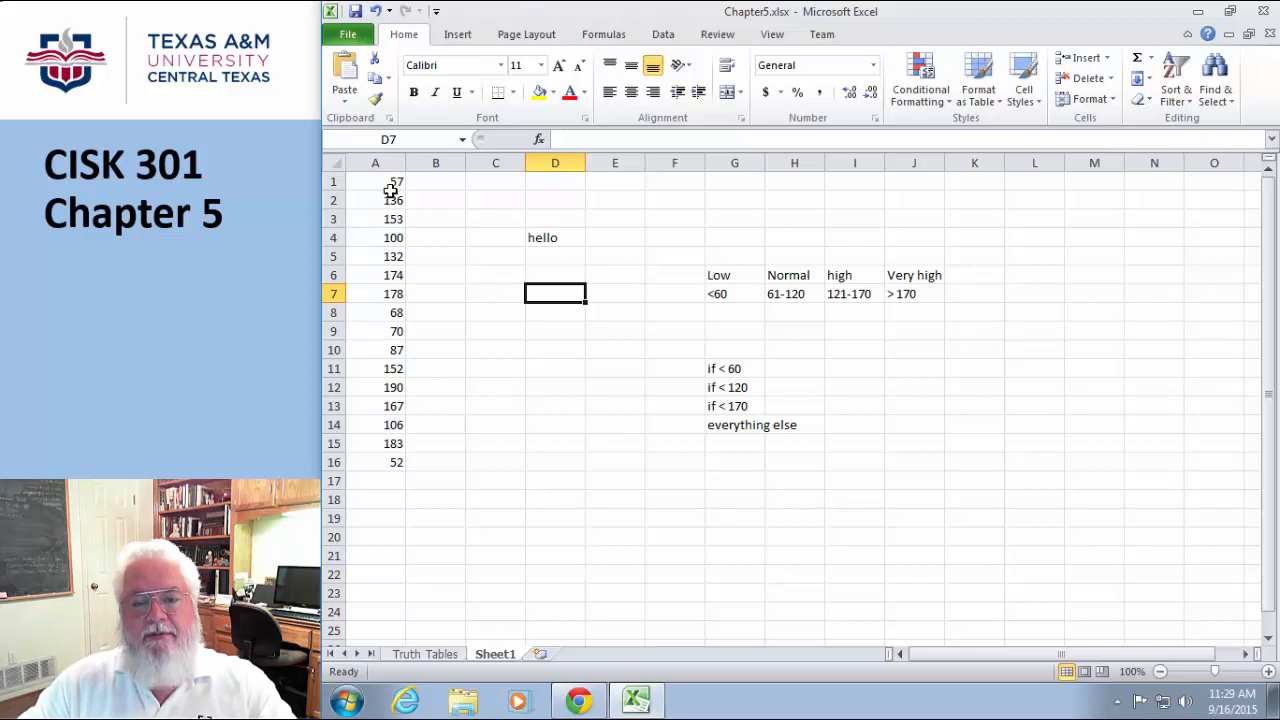
Step: Replace the random-number formulas in A1:A16 with fixed values by copying the range and pasting values only over itself
left_click_drag(386, 183, 378, 458)
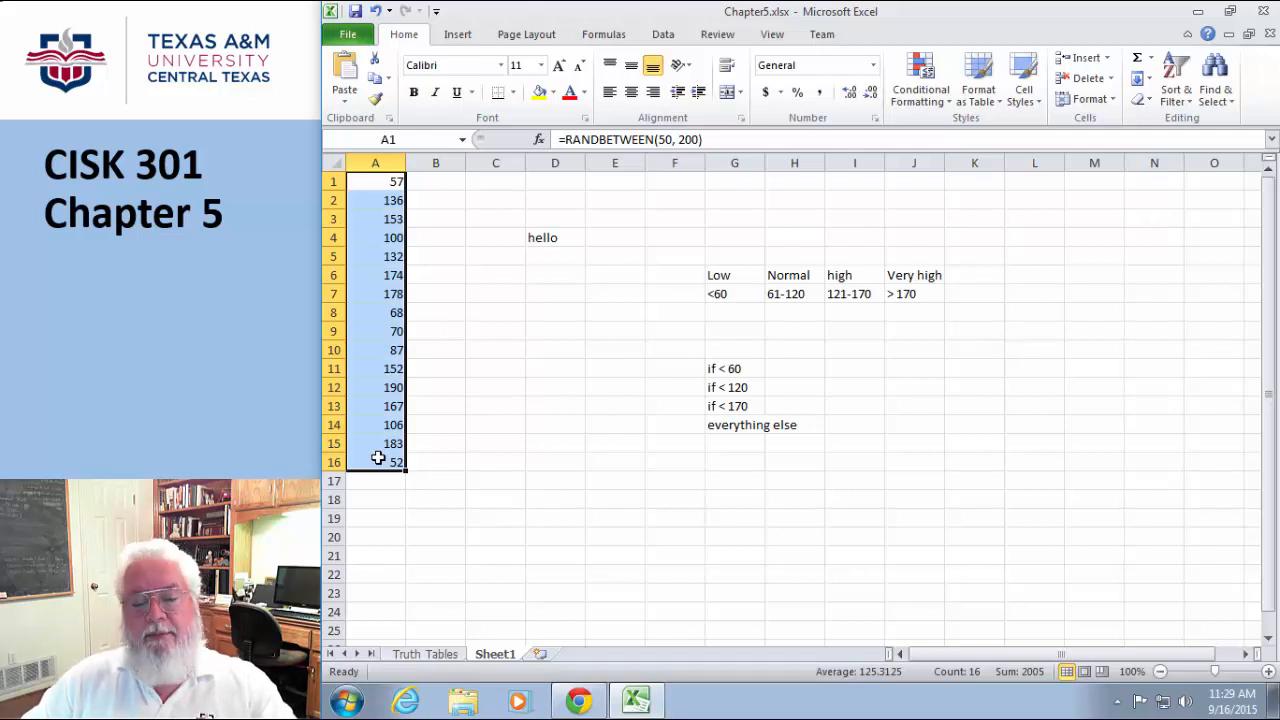
right_click(378, 458)
left_click(427, 167)
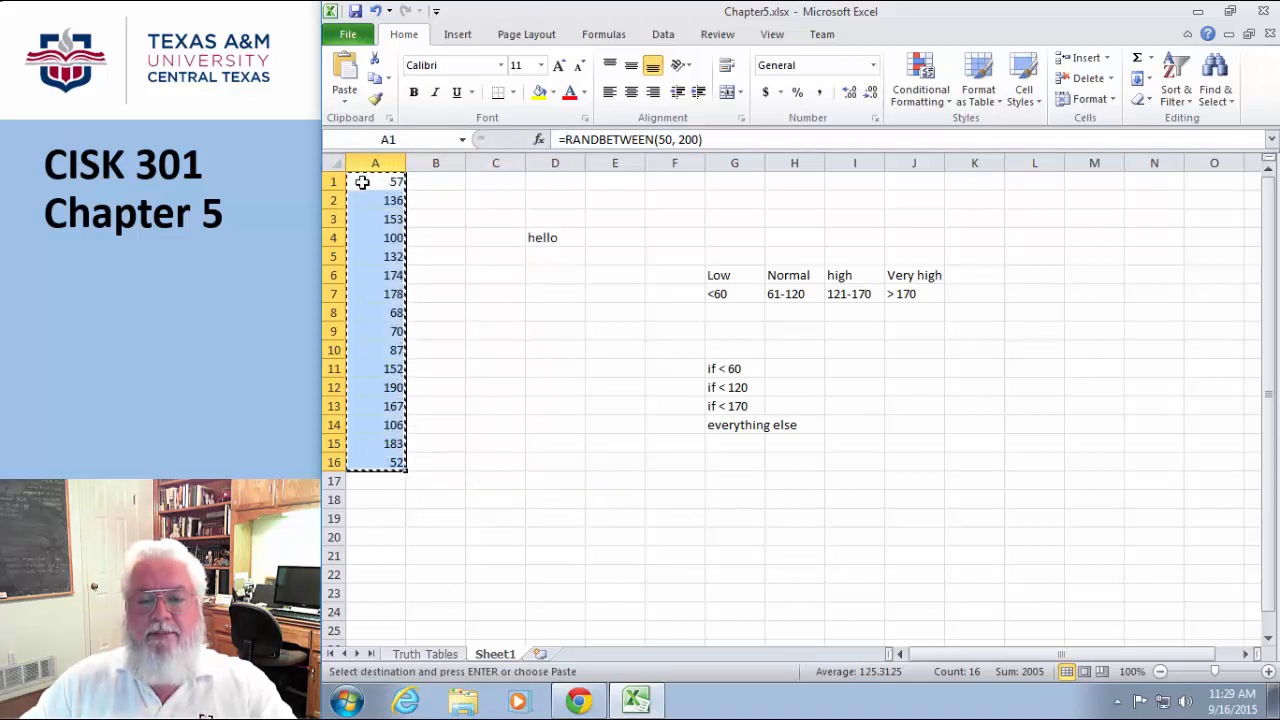
right_click(362, 182)
left_click(401, 257)
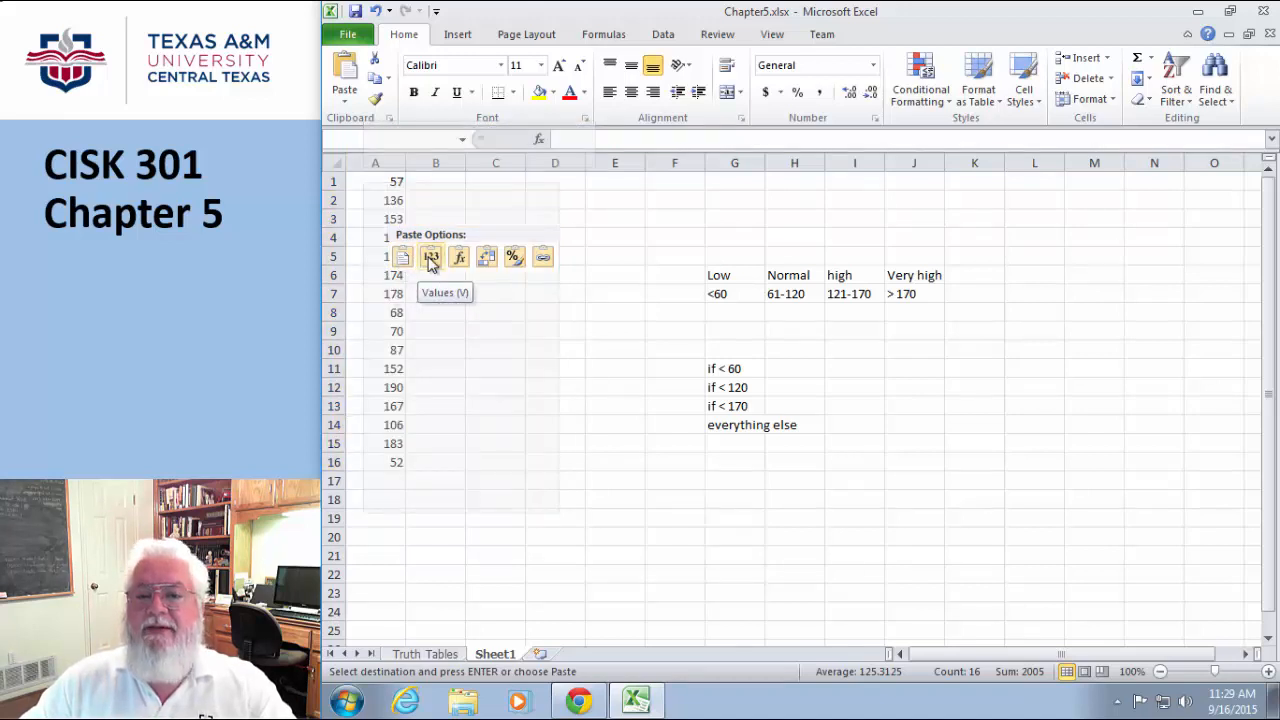
left_click(566, 439)
left_click(388, 222)
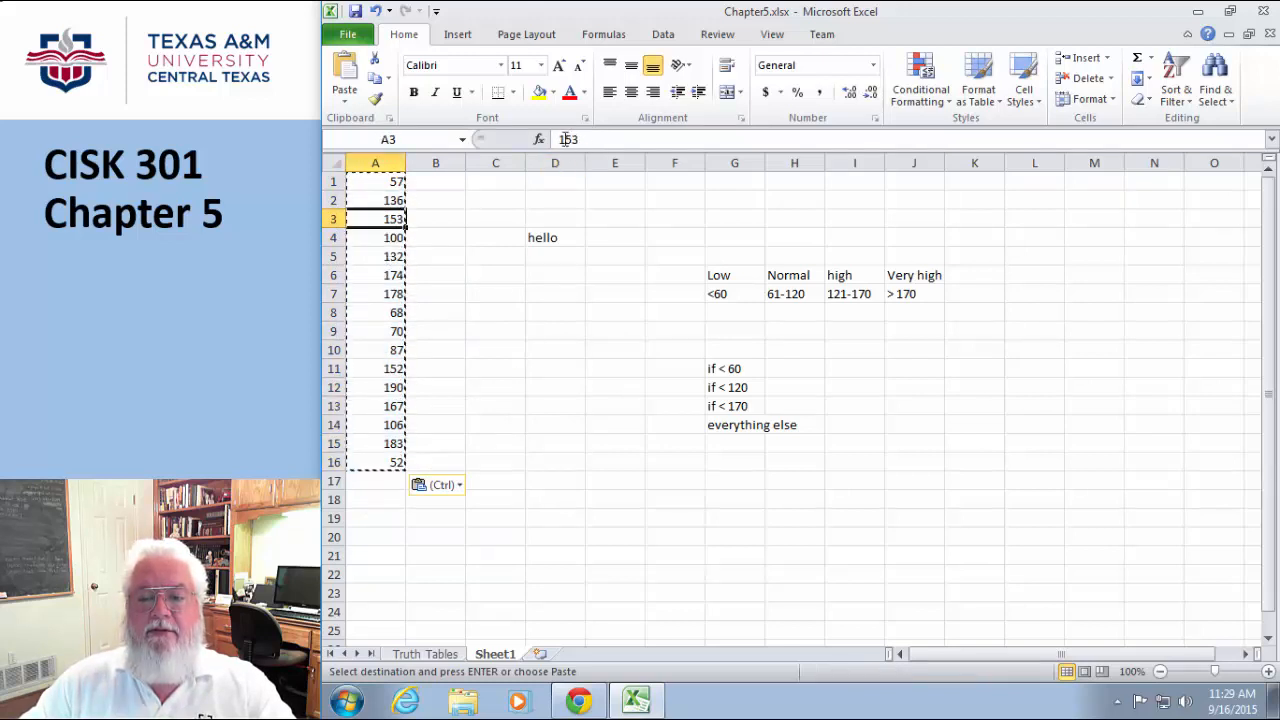
left_click(394, 256)
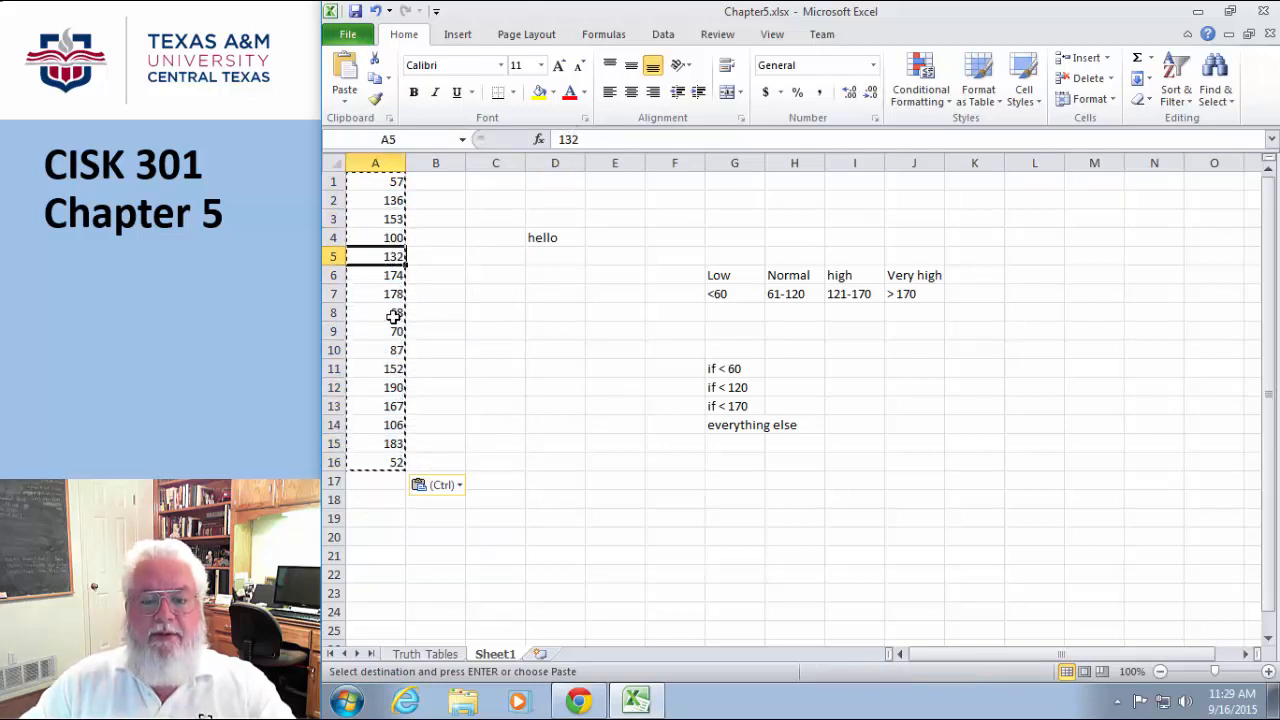
left_click(452, 329)
left_click(593, 502)
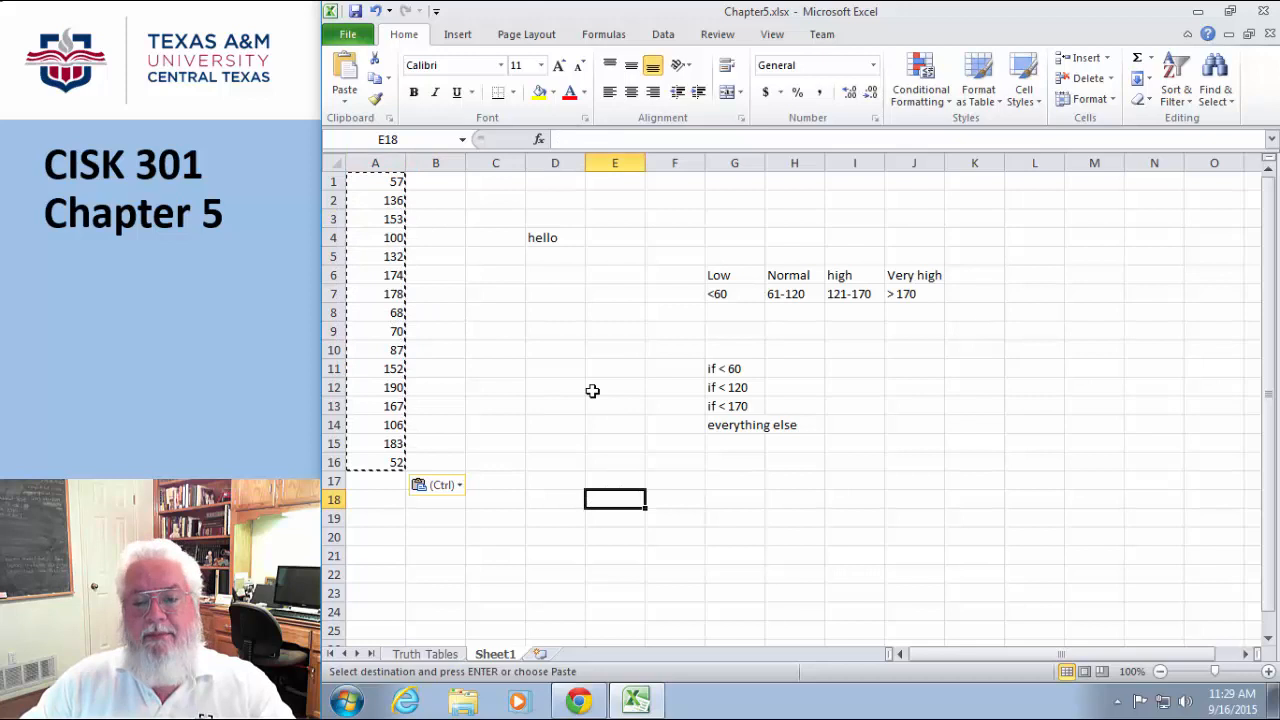
Step: Clear the text from cell D4
left_click(540, 235)
key("Delete")
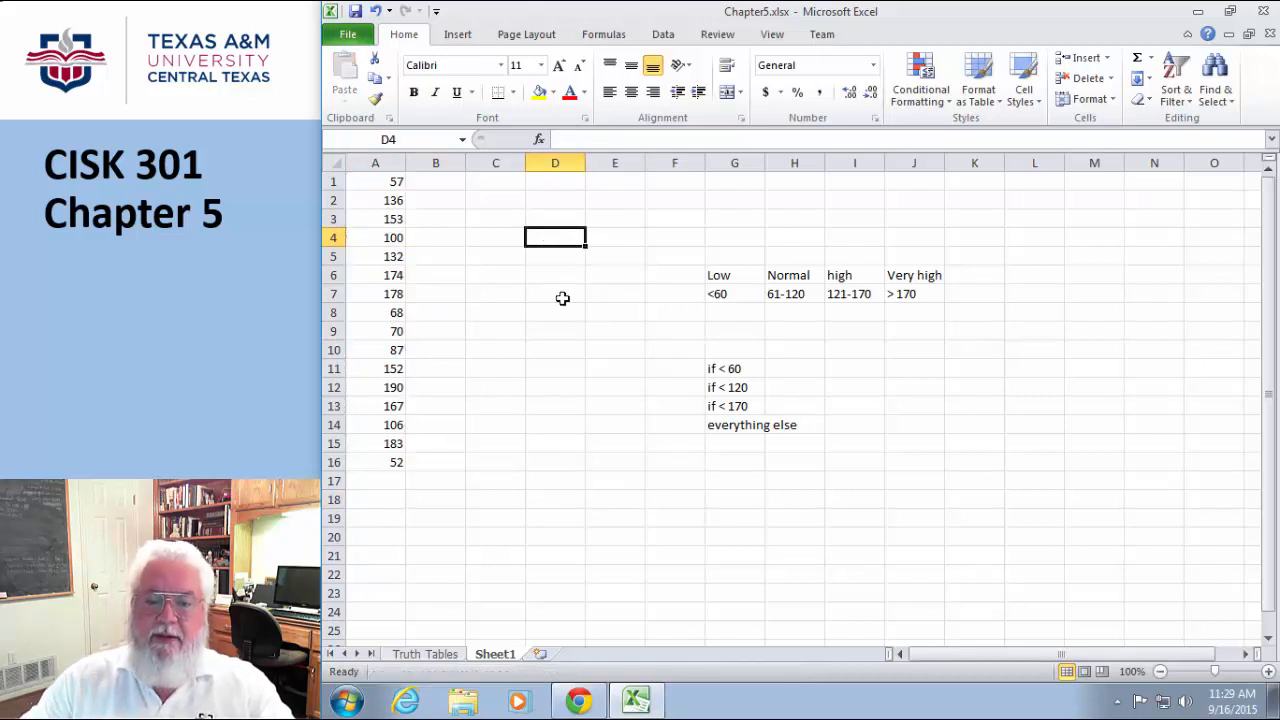
left_click(608, 568)
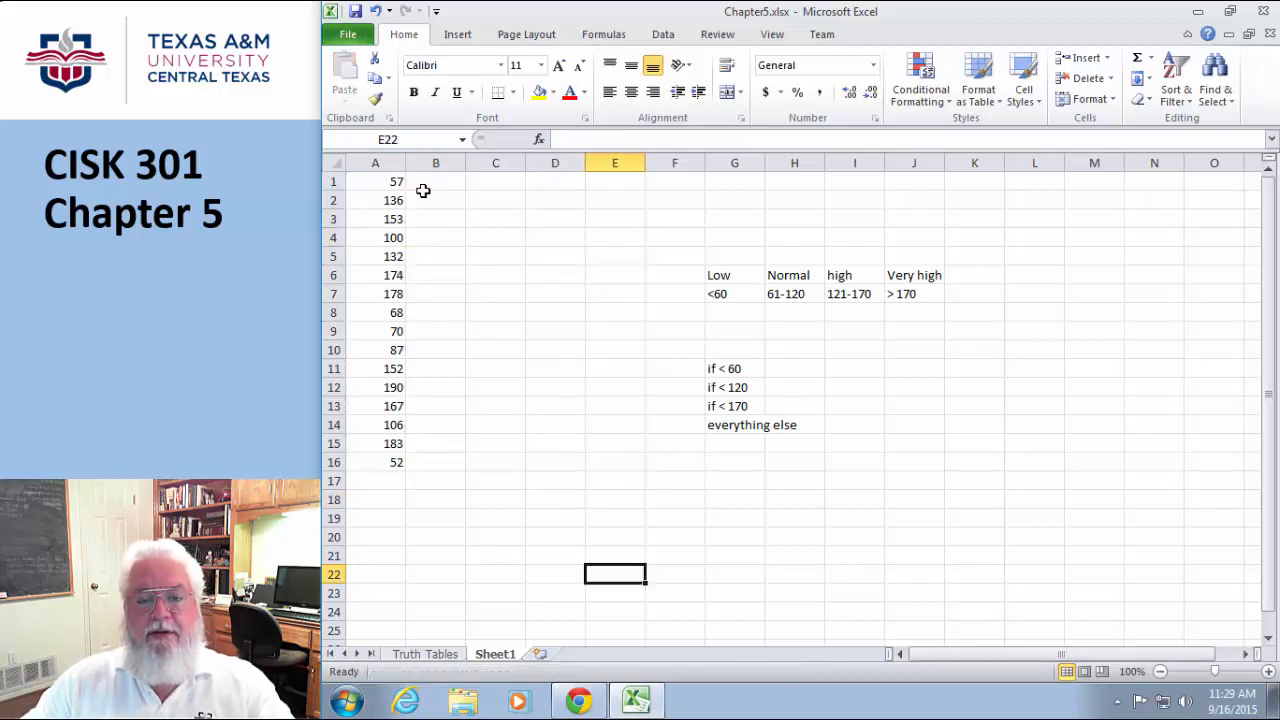
Step: Enter the formula =IF(A1<60, "low", "XXXX") in cell B1
left_click(430, 179)
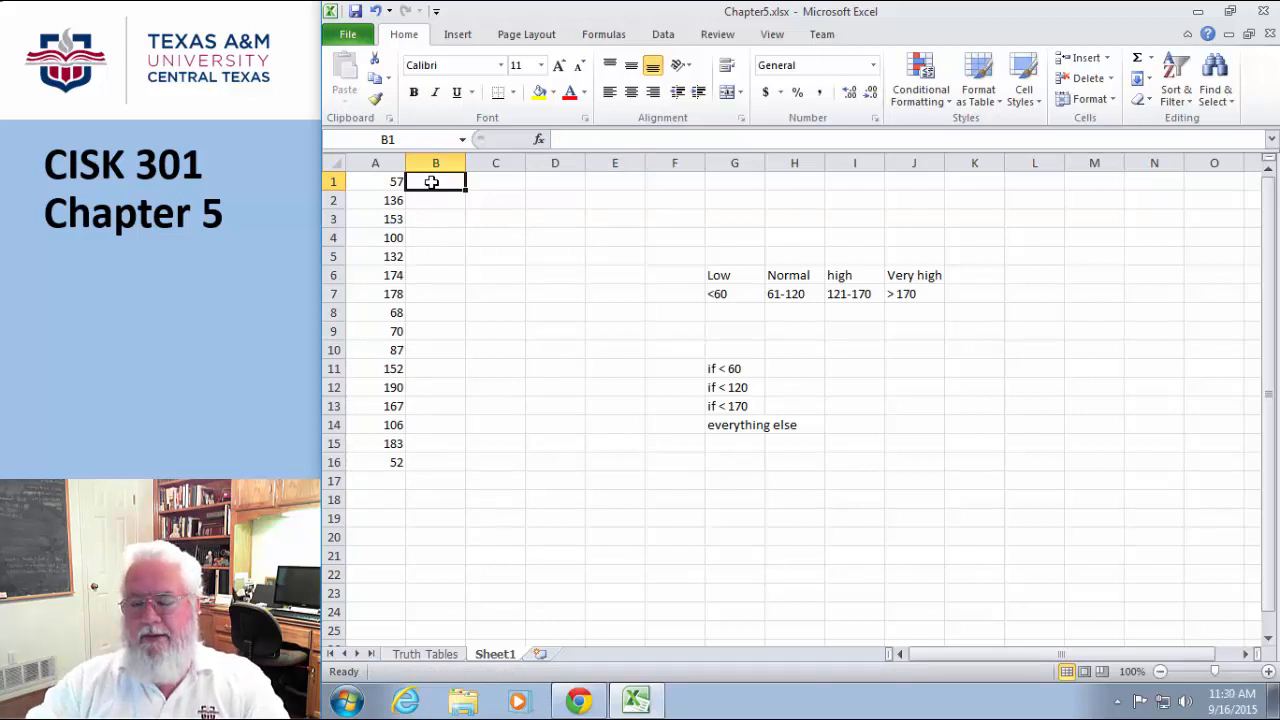
type("=")
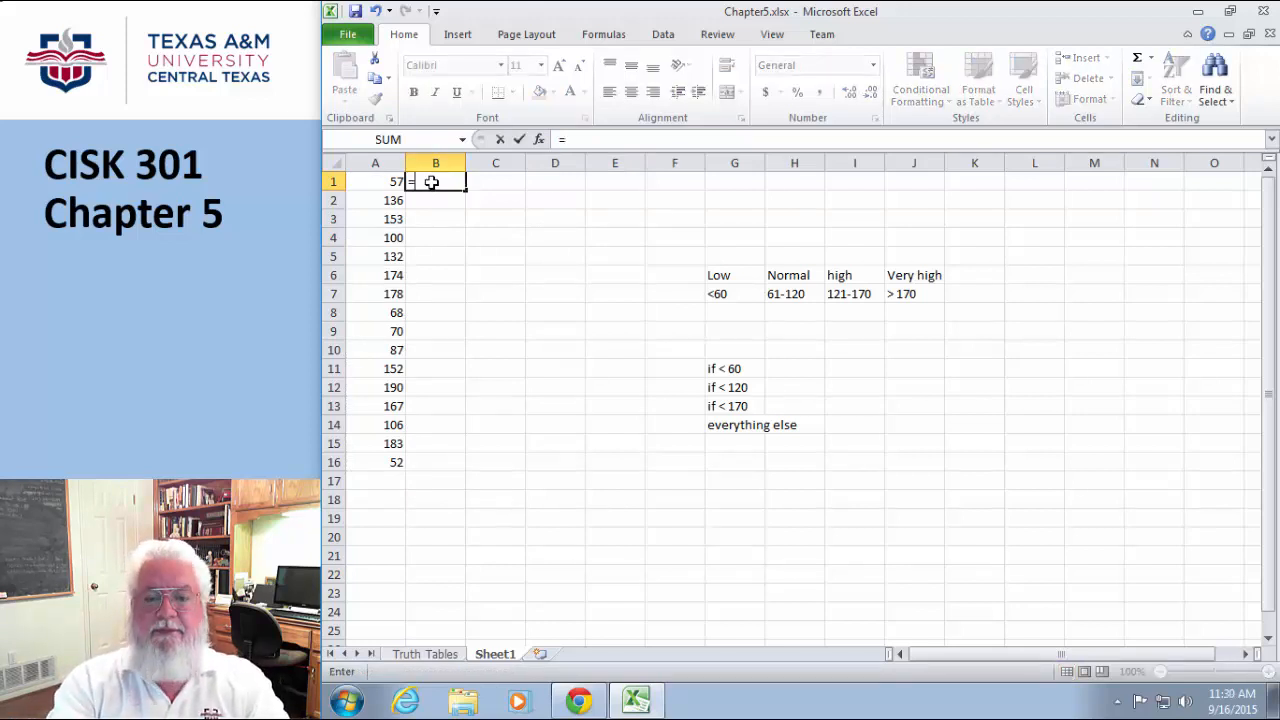
type("if(")
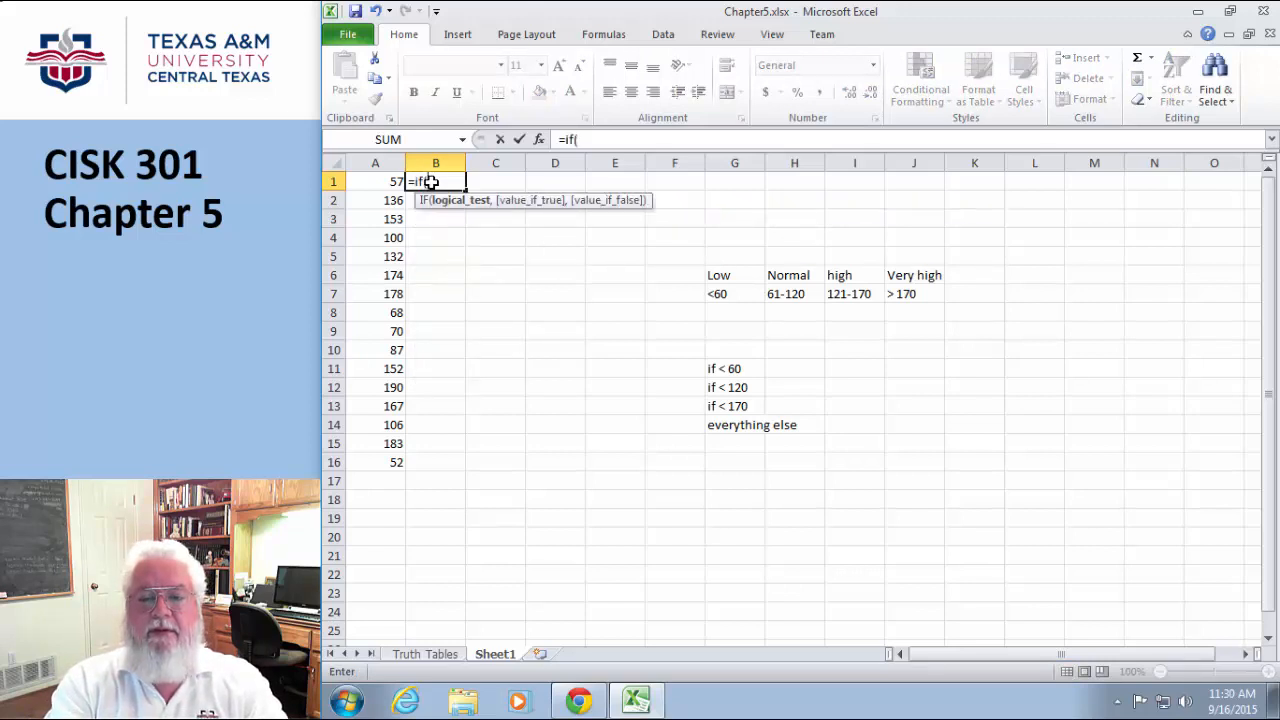
type("A1")
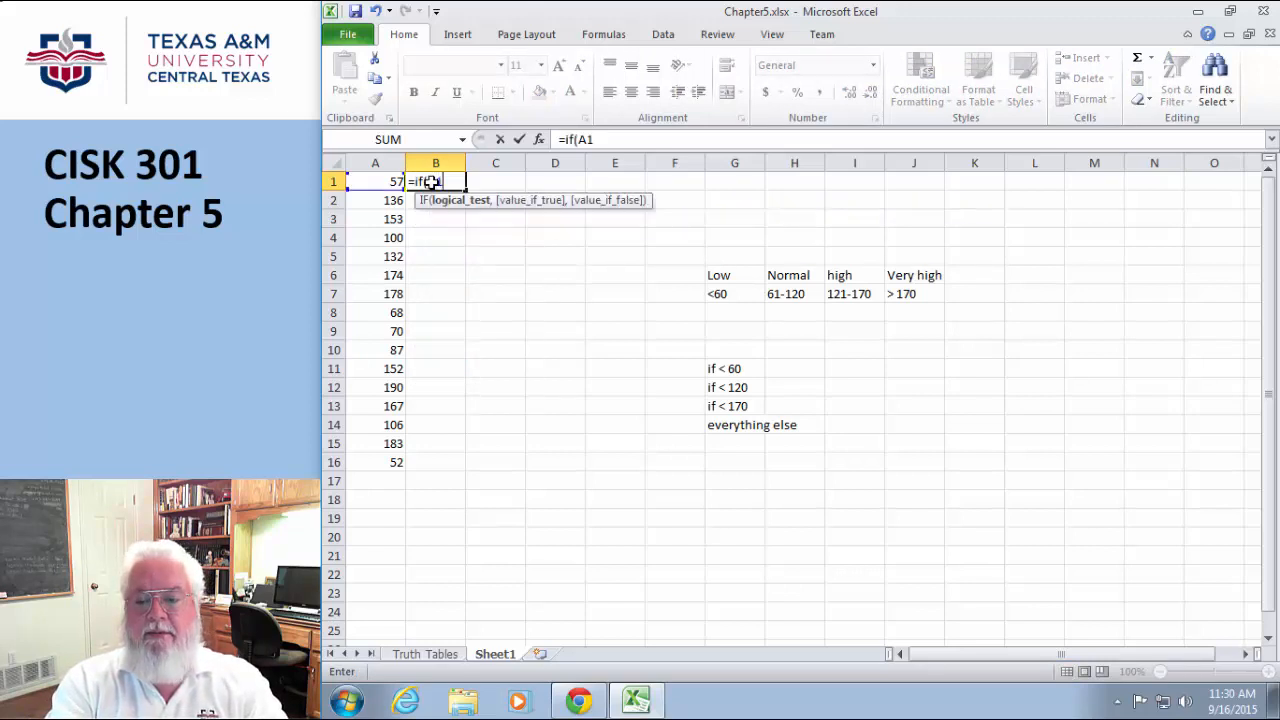
type("<1")
key("BackSpace")
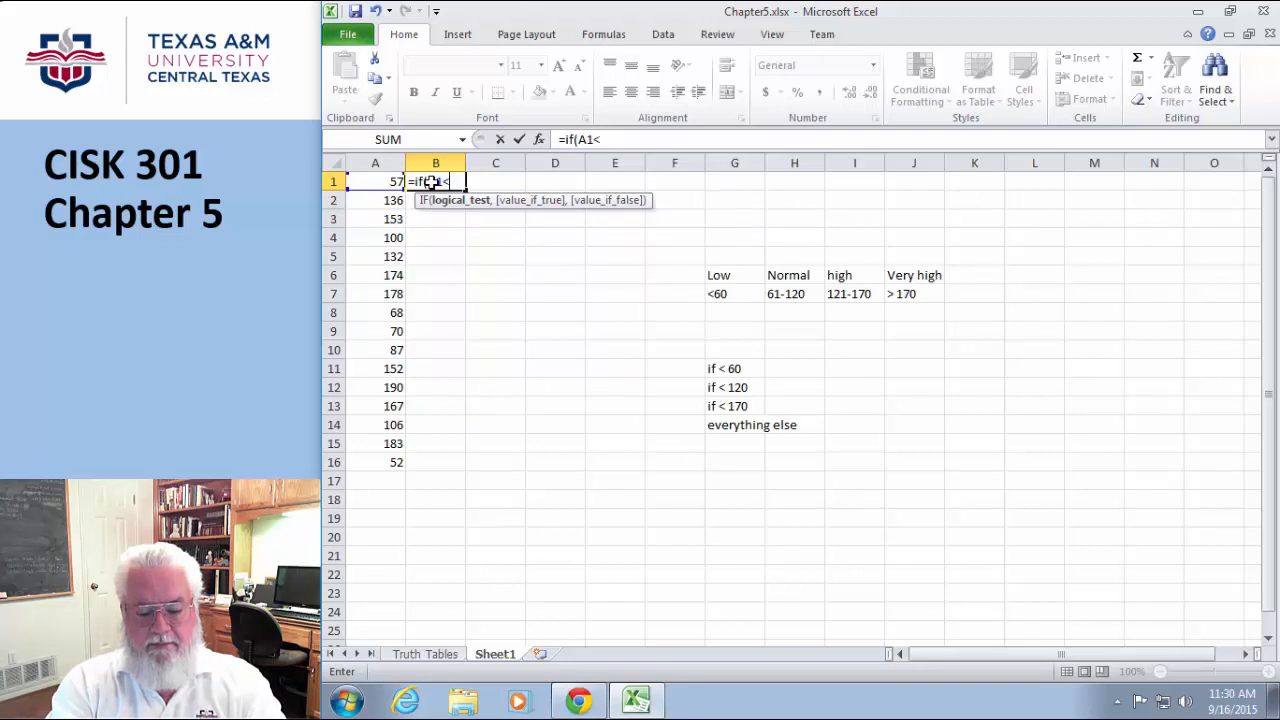
type("60")
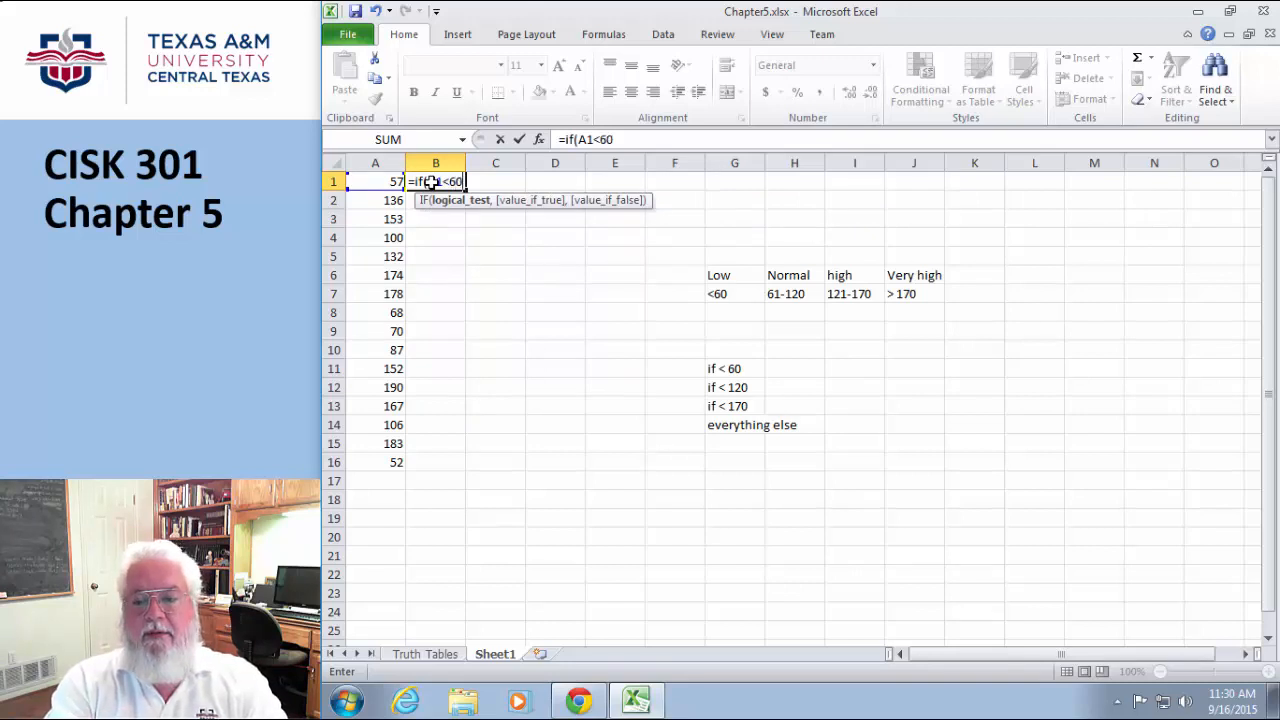
type(",")
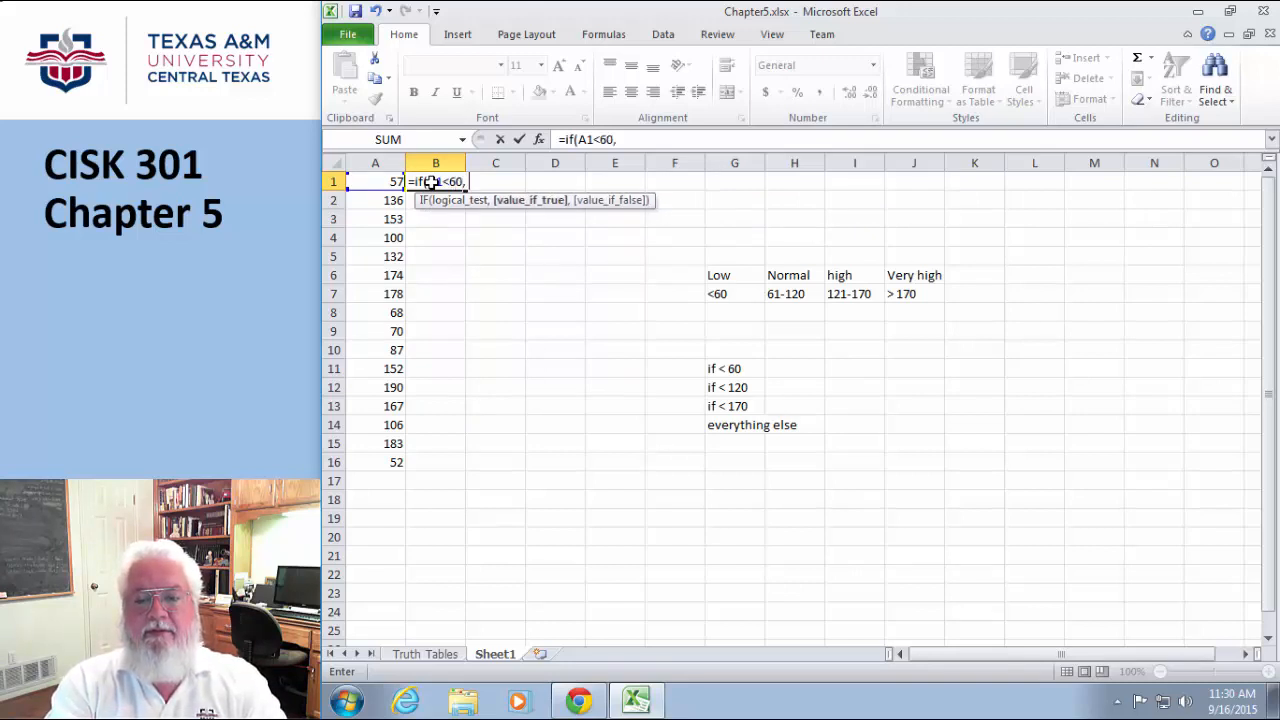
type(" \"low\"")
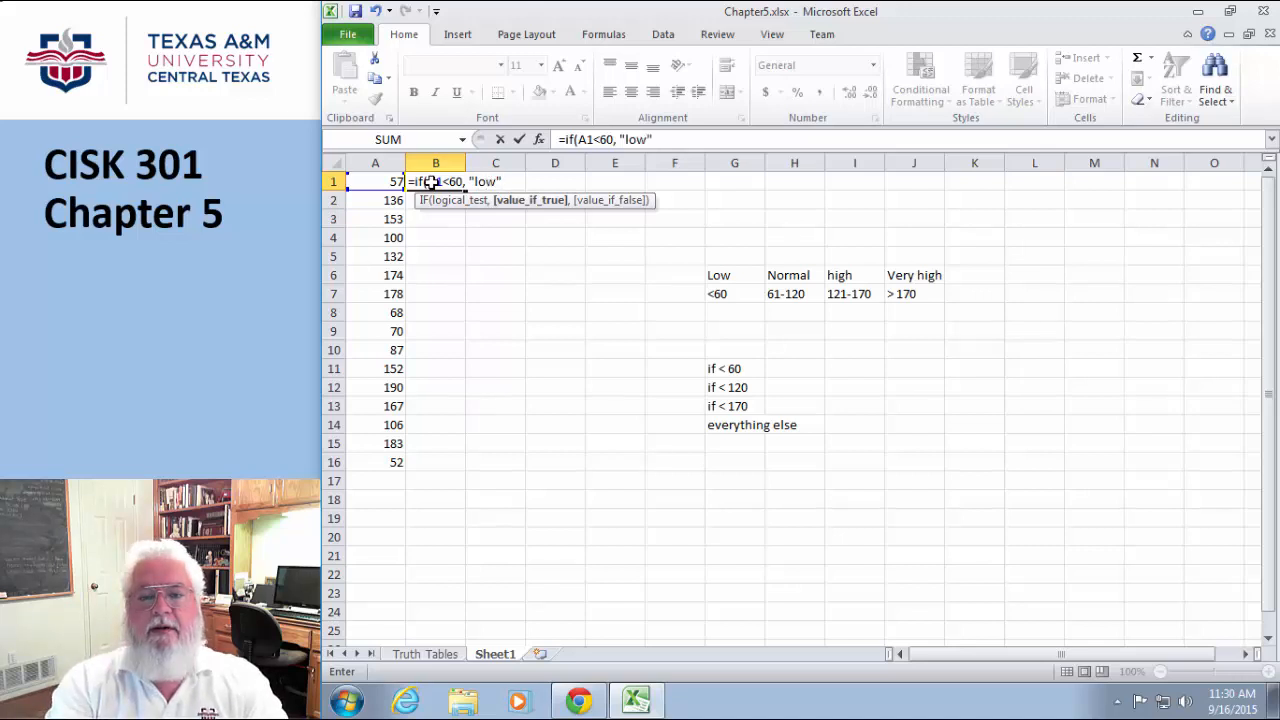
type(",")
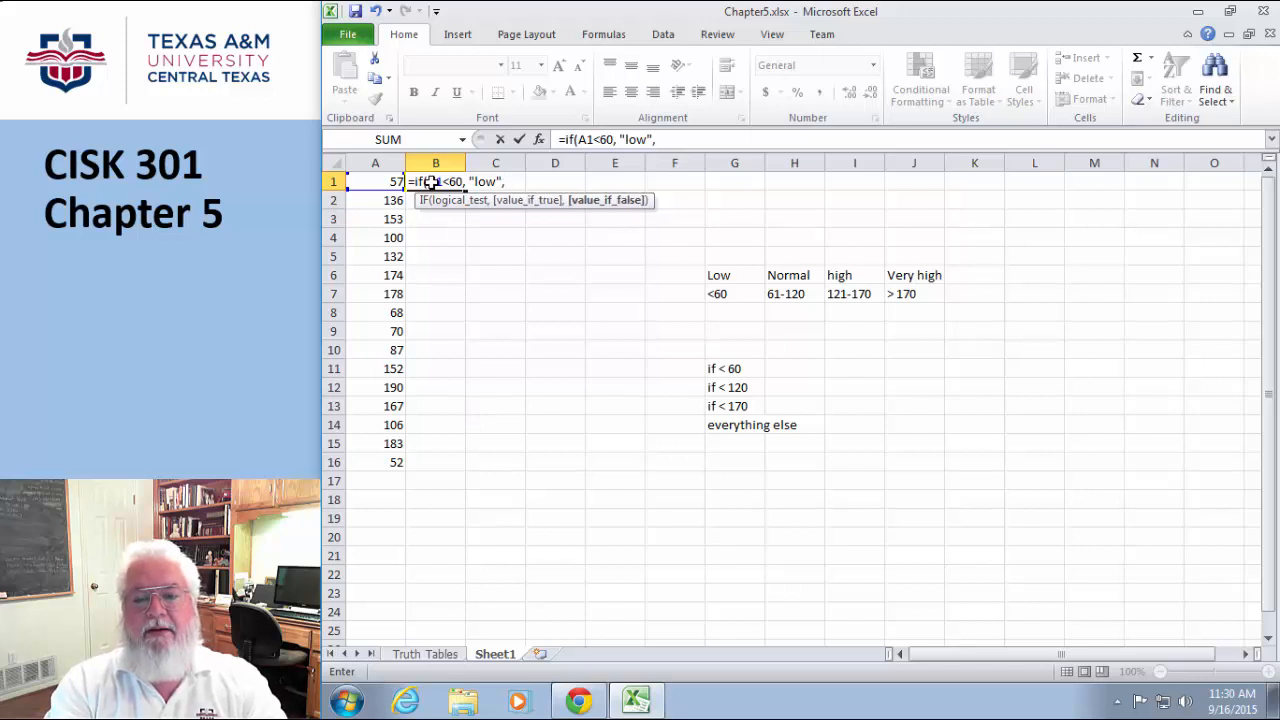
type(" \"")
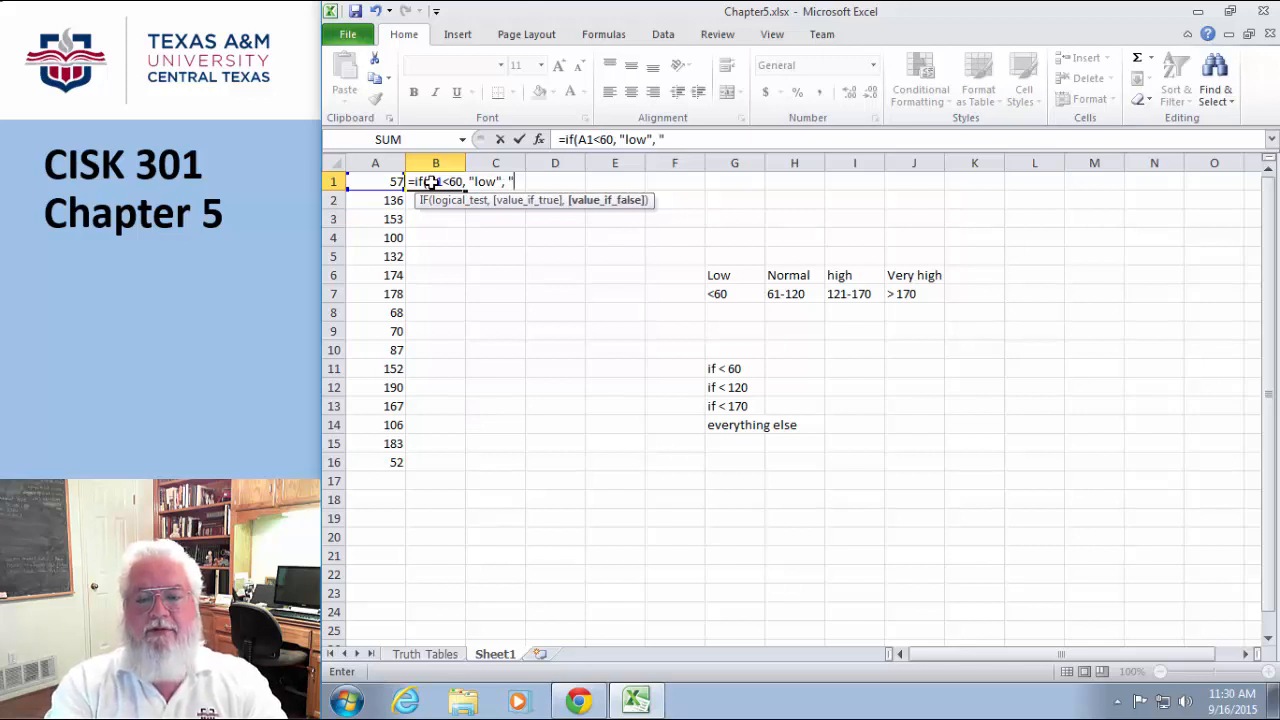
type("XXXX")
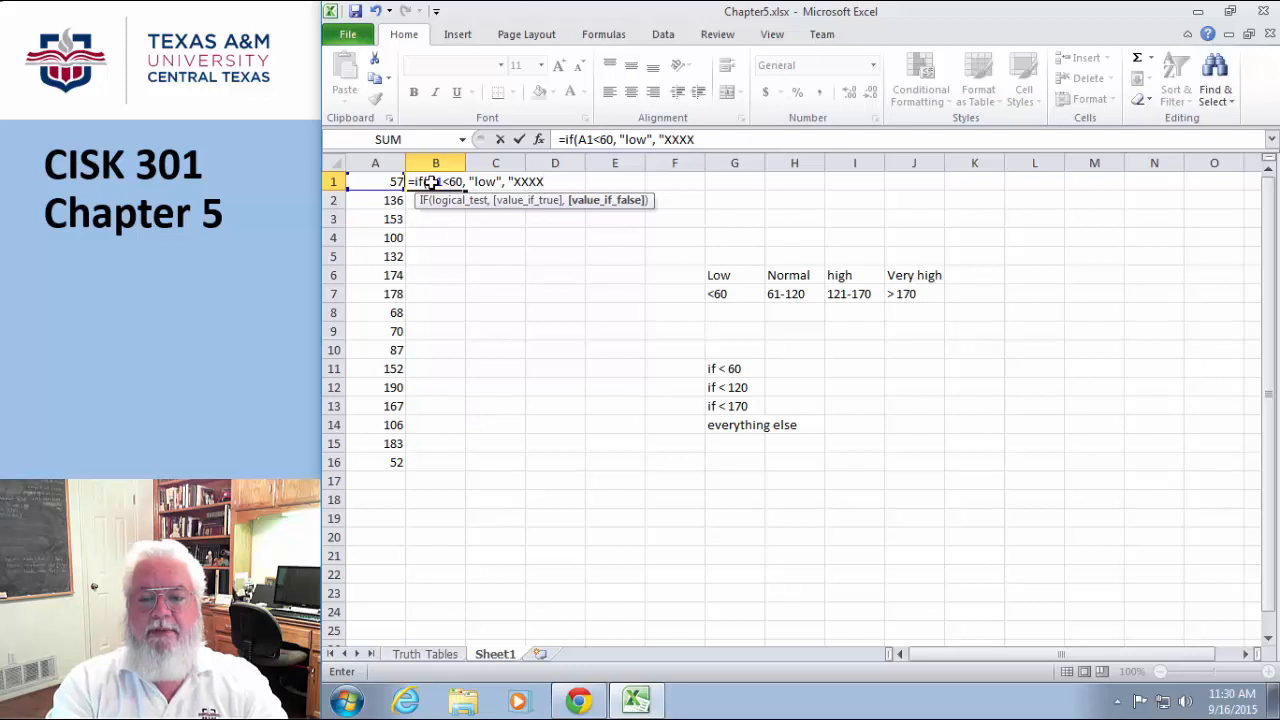
type("\")")
key("Return")
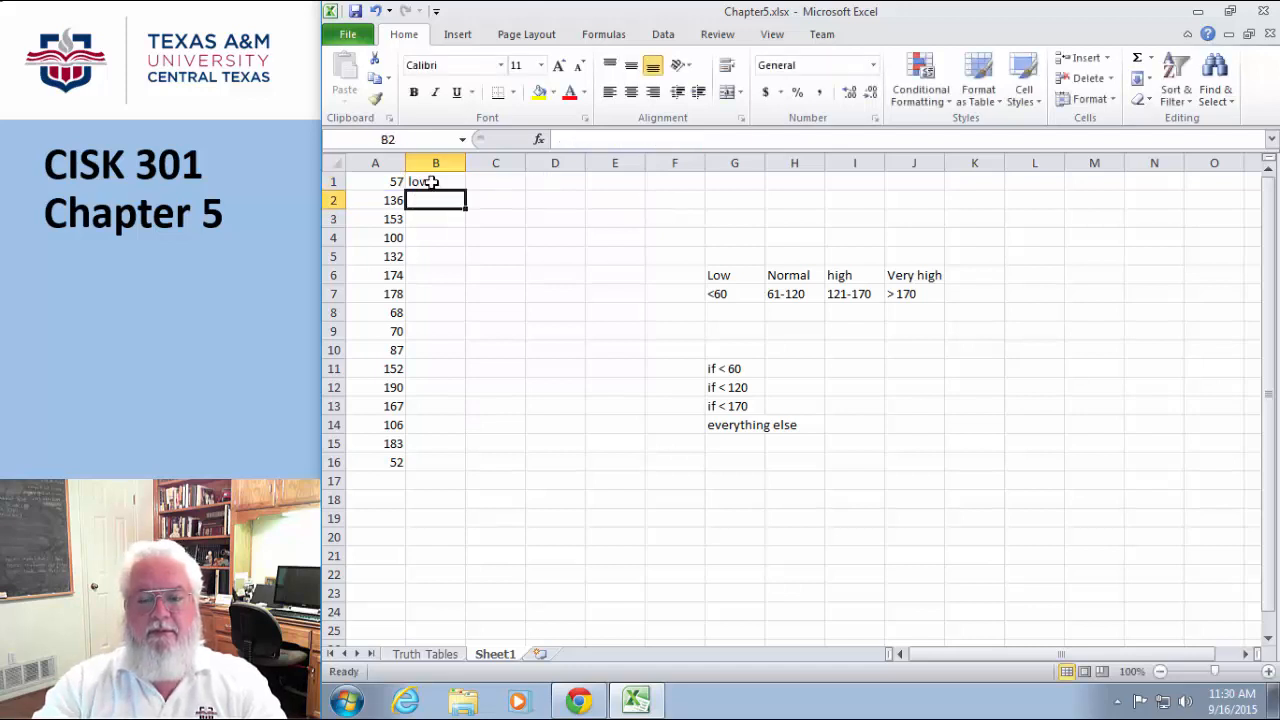
Step: Replace the "XXXX" placeholder in B1's formula with the nested condition IF(A1<120, "normal", "xxxxx")
left_click(428, 181)
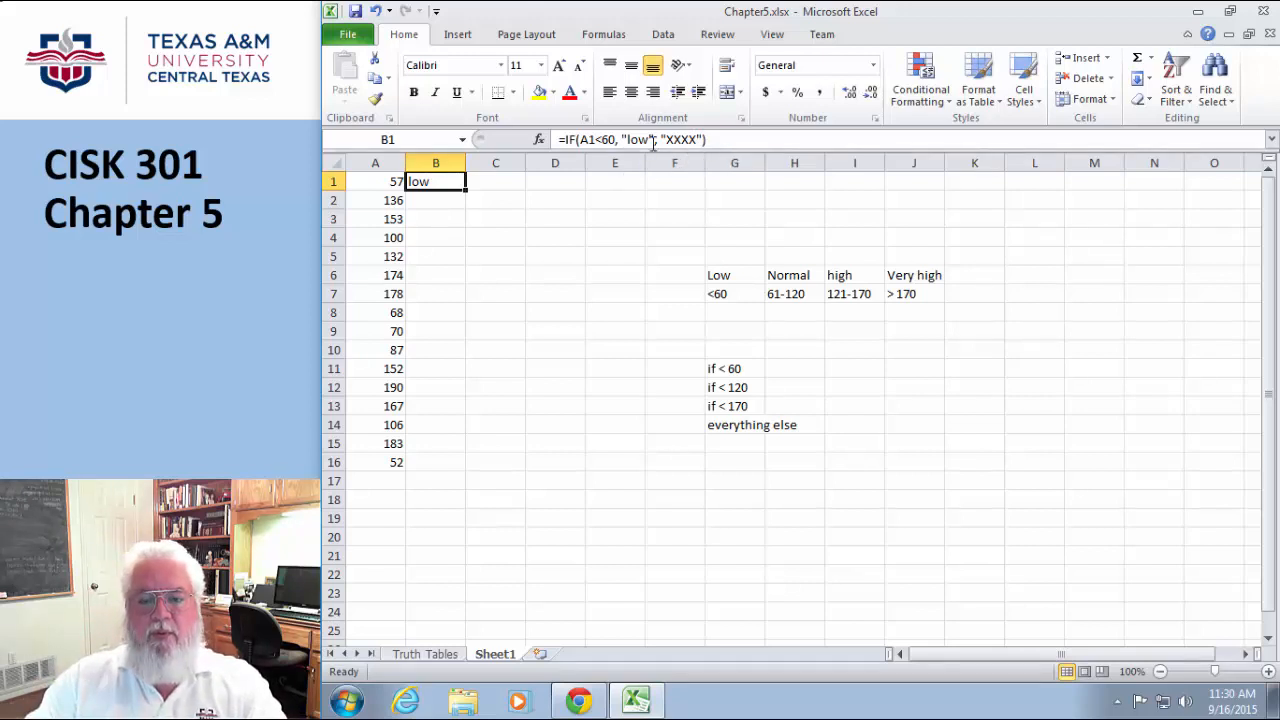
left_click(689, 139)
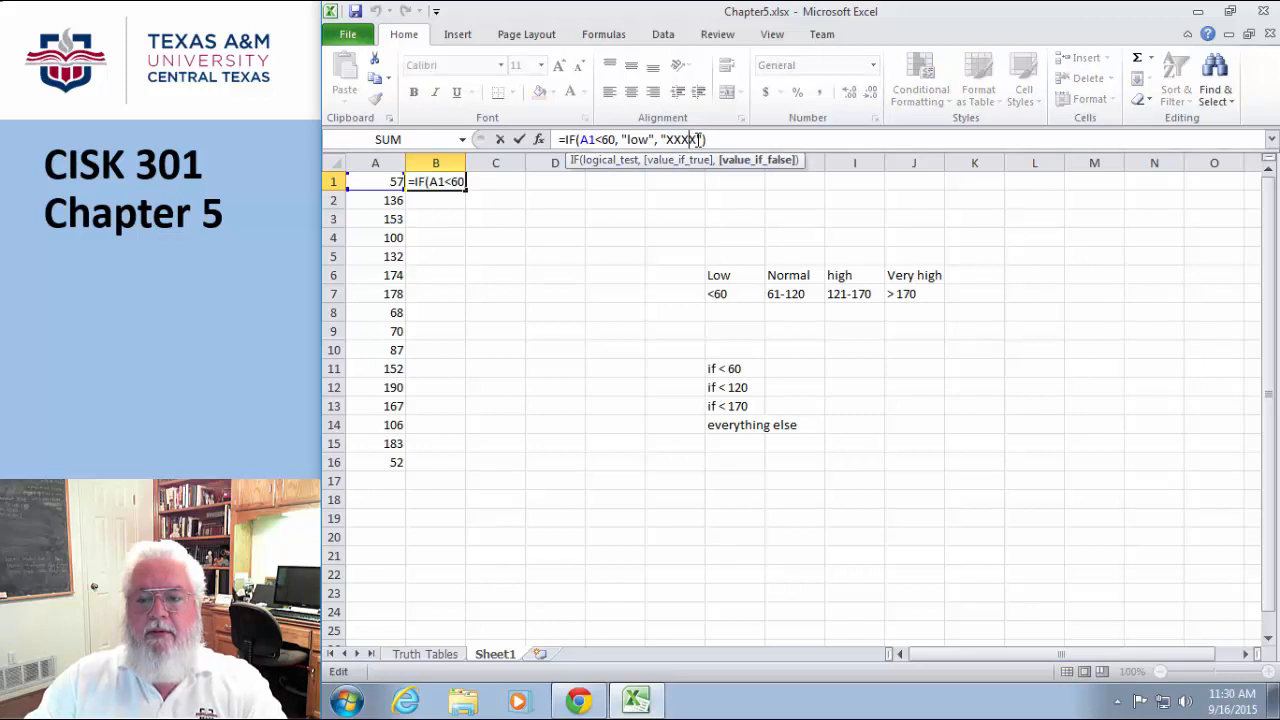
left_click_drag(701, 139, 662, 139)
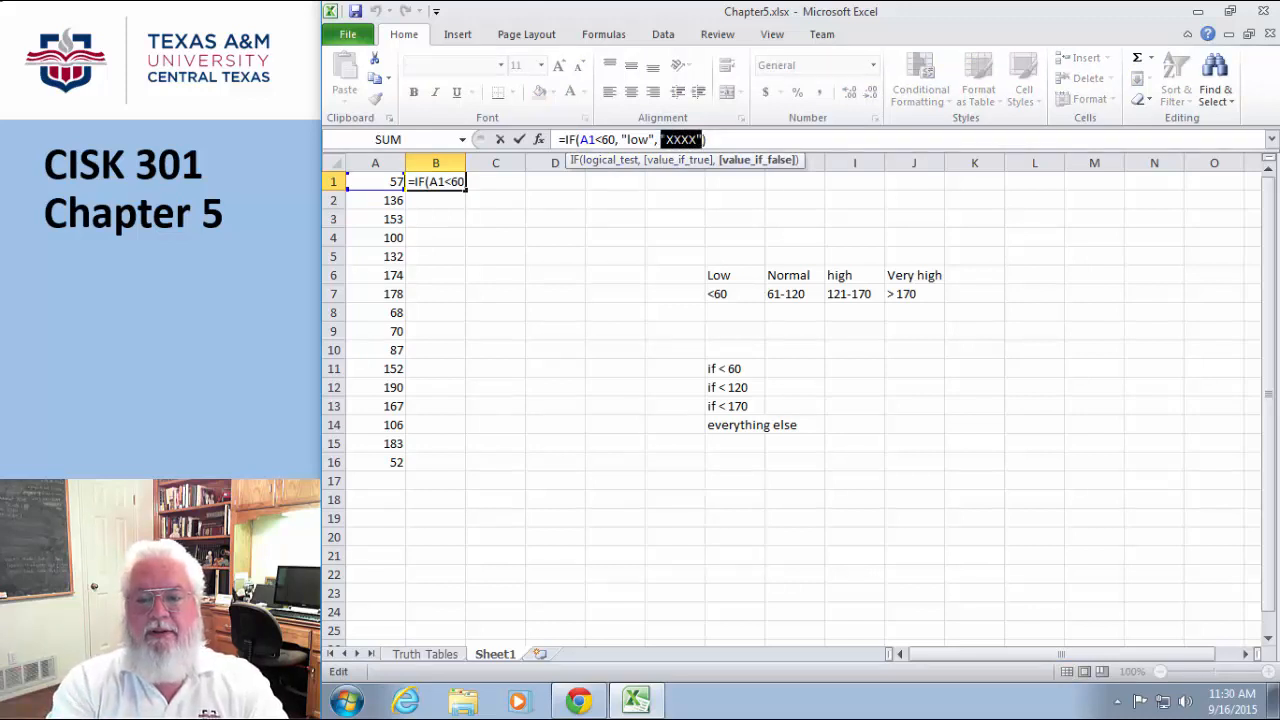
type("if(")
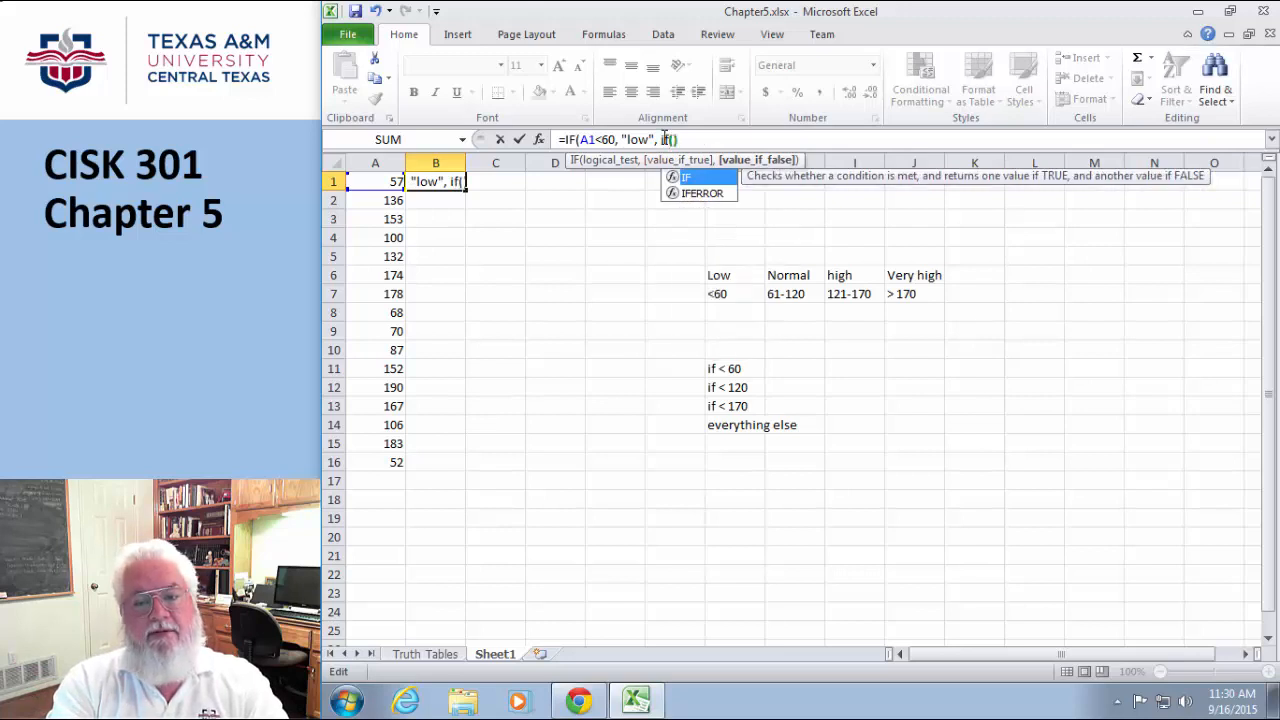
type("A1)")
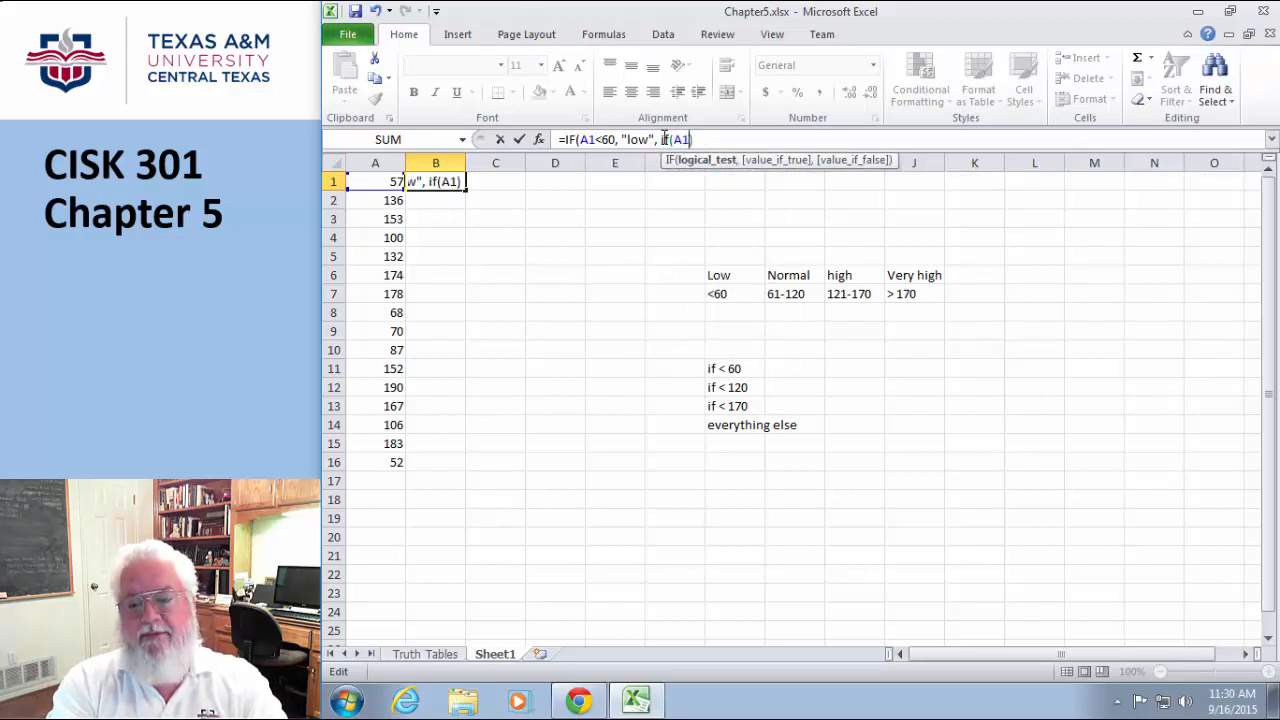
type("<120")
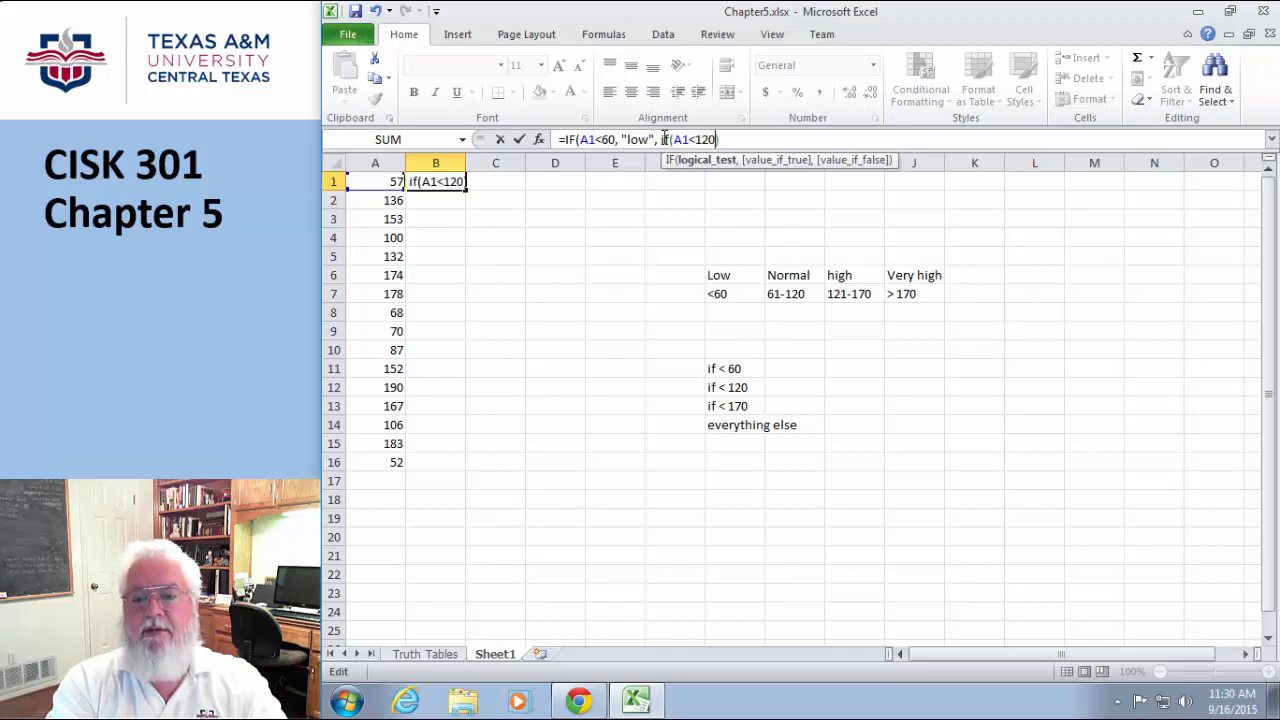
type(", \"")
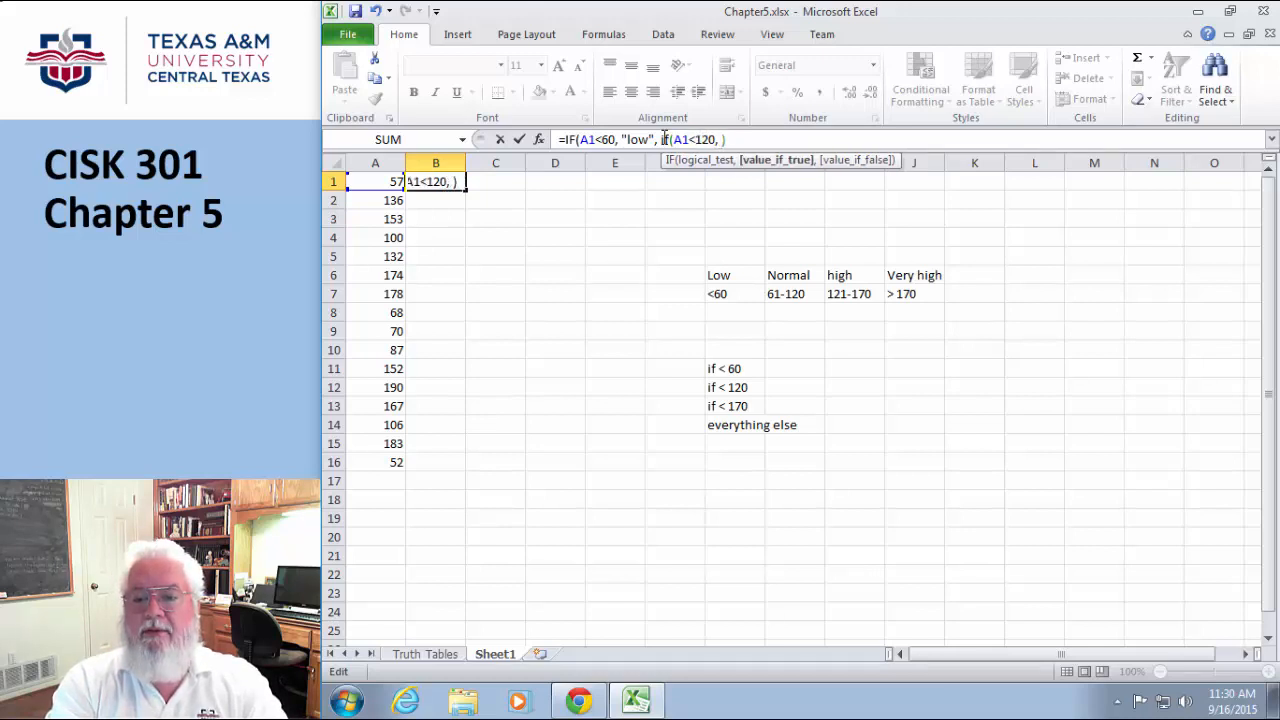
type("nor")
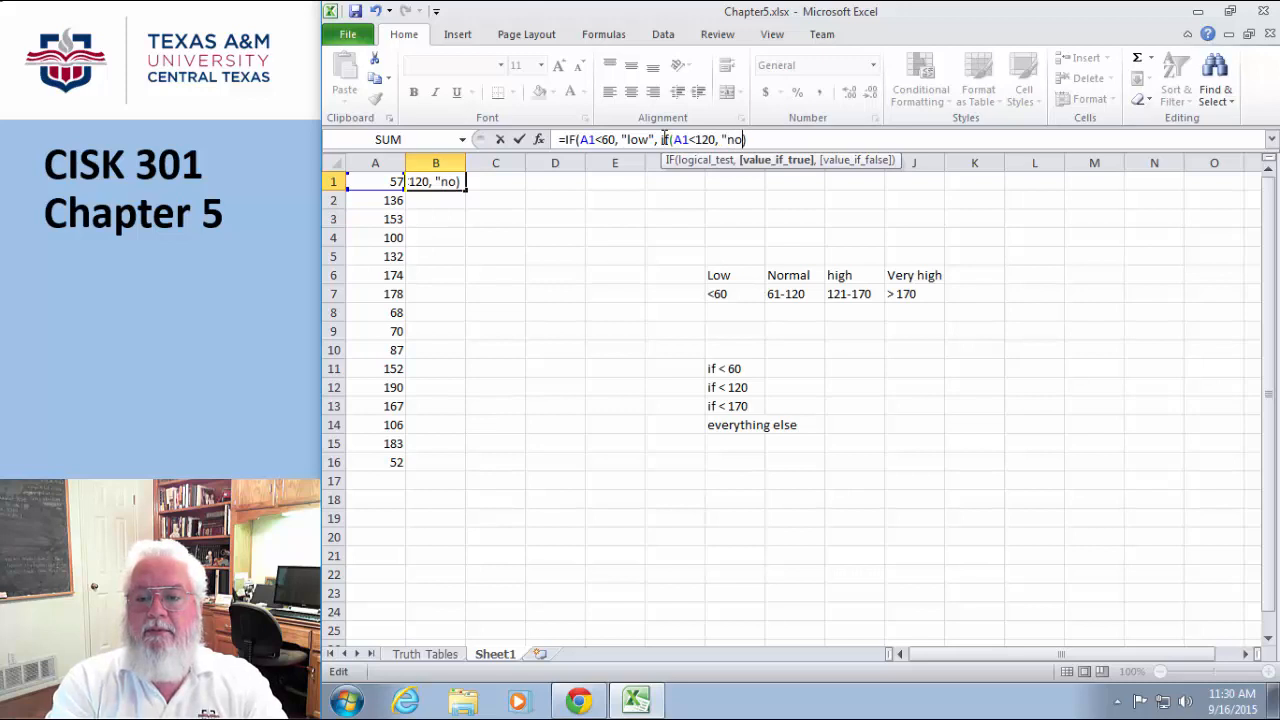
type("mal\"")
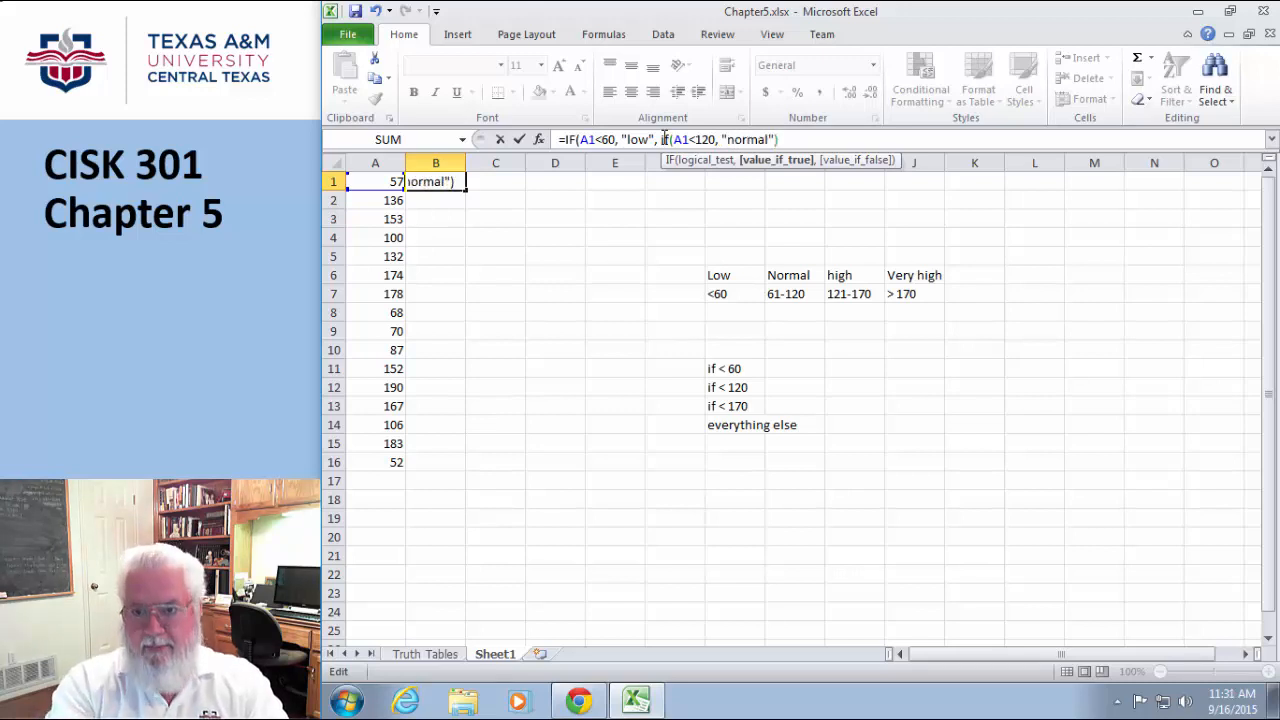
type(",")
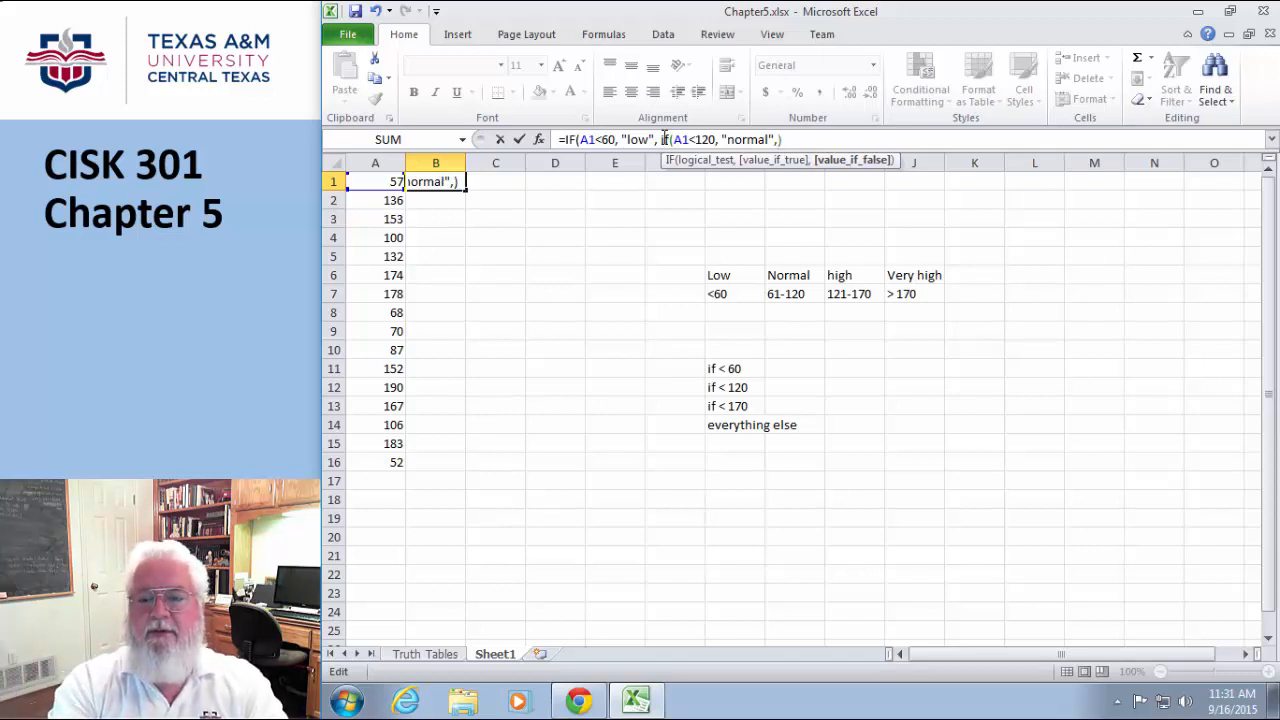
type("\"xxxx")
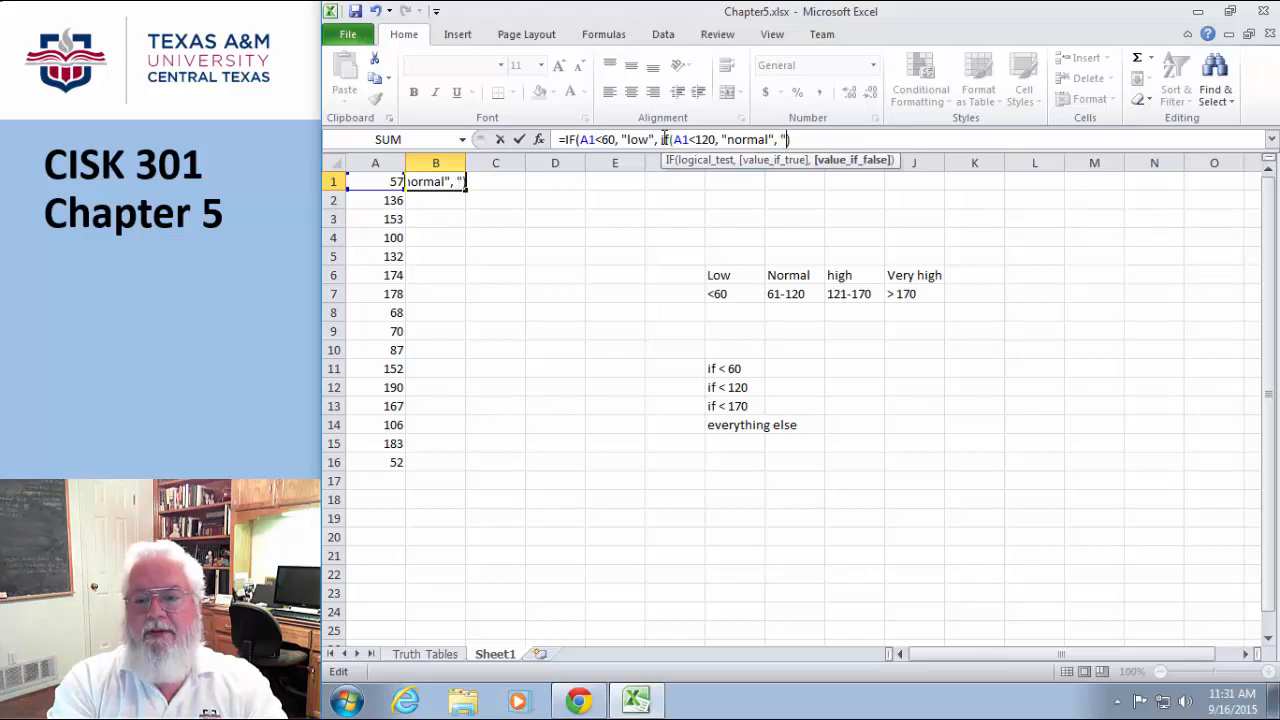
type("\")")
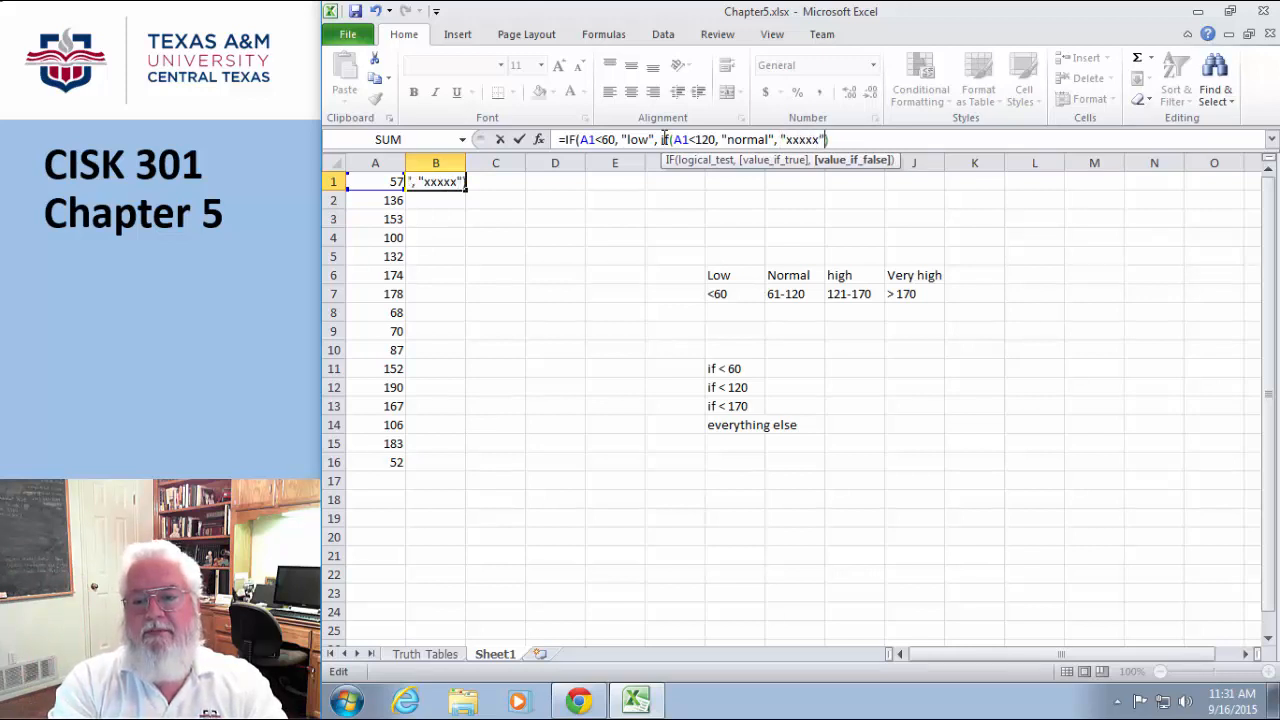
key("Return")
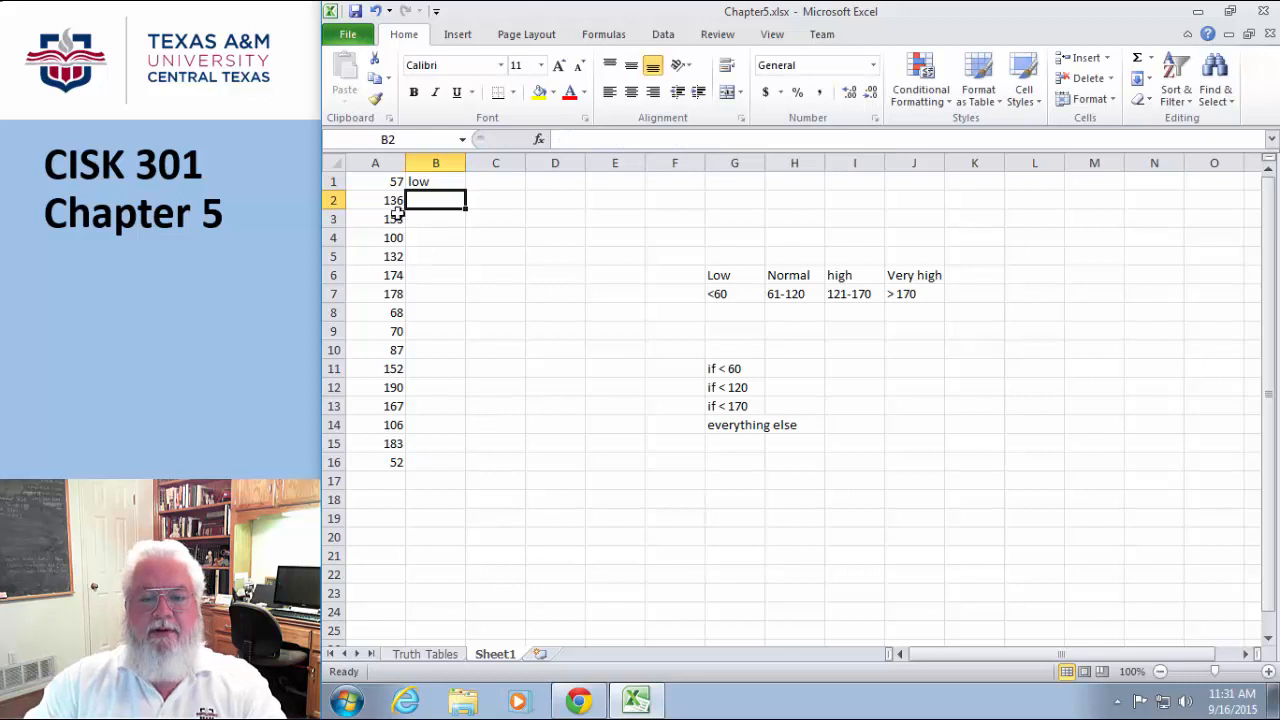
Step: Fill the two-level IF formula from B1 down through B16
left_click(422, 186)
left_click_drag(465, 189, 465, 467)
left_click(575, 496)
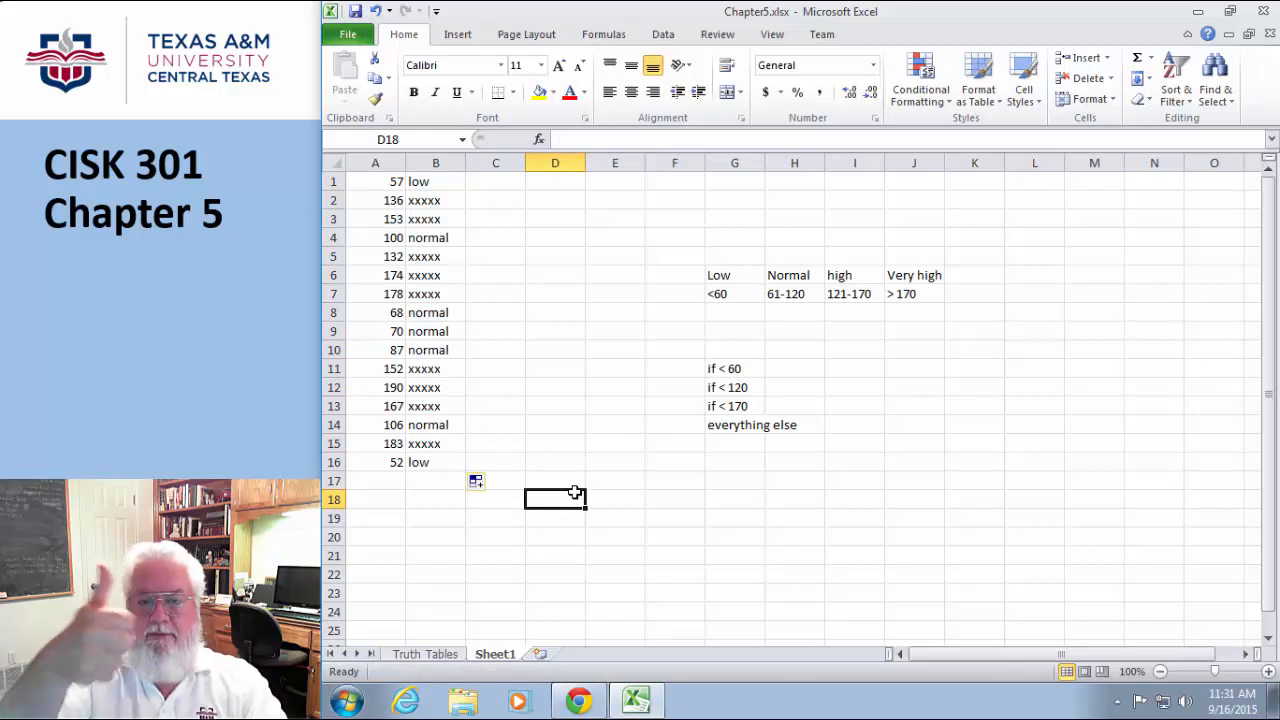
Step: Replace the "xxxxx" placeholder in B1's formula with the nested condition IF(A1<170, "high", "xxxx")
left_click(437, 181)
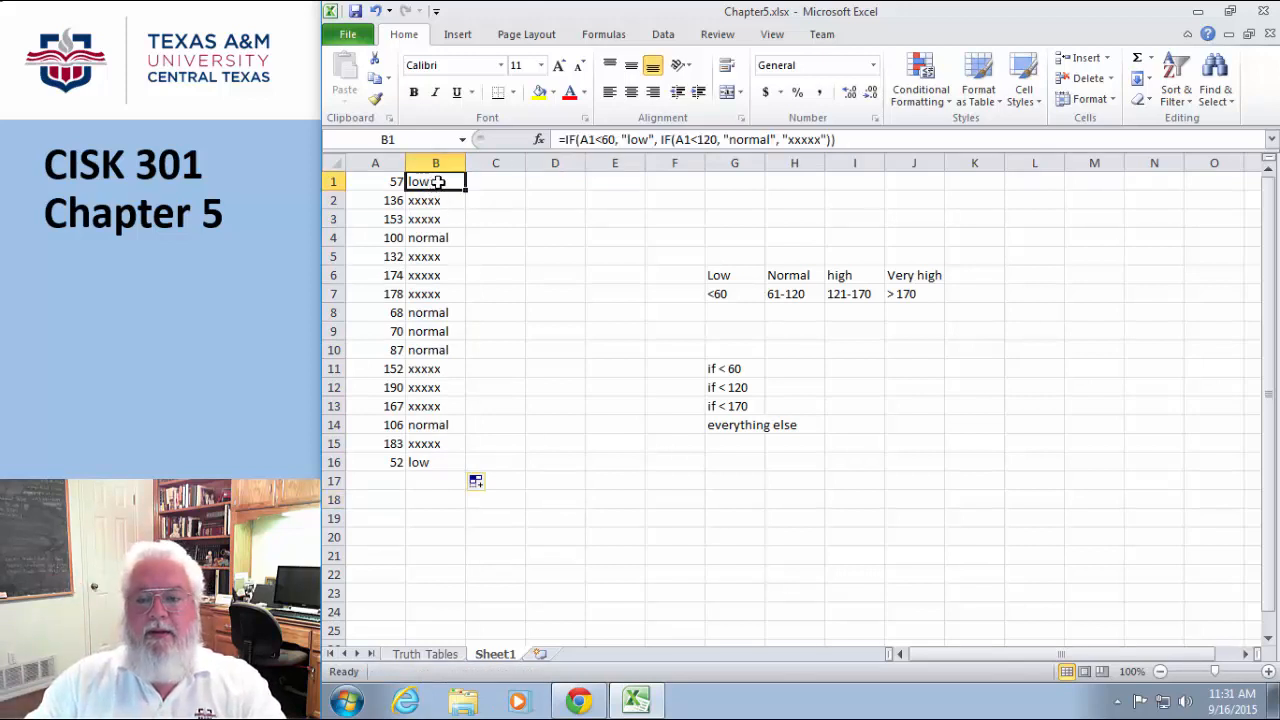
double_click(803, 140)
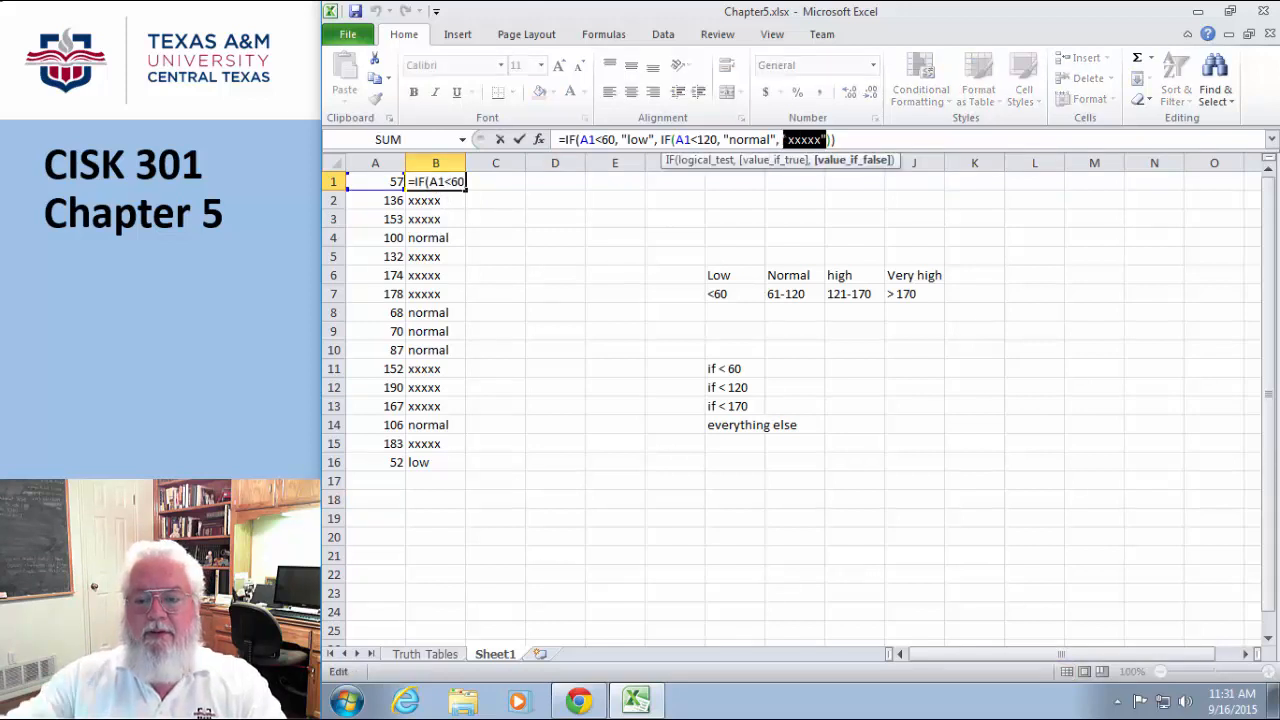
type("if(A")
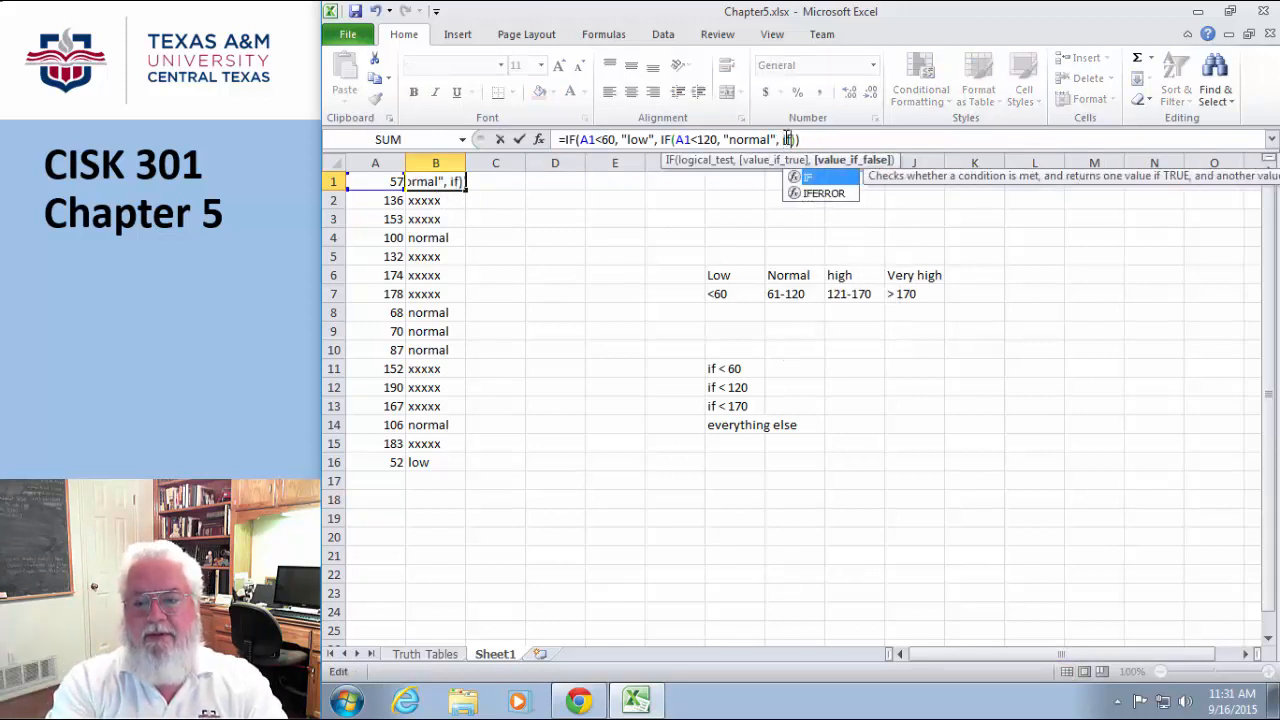
type("1<1")
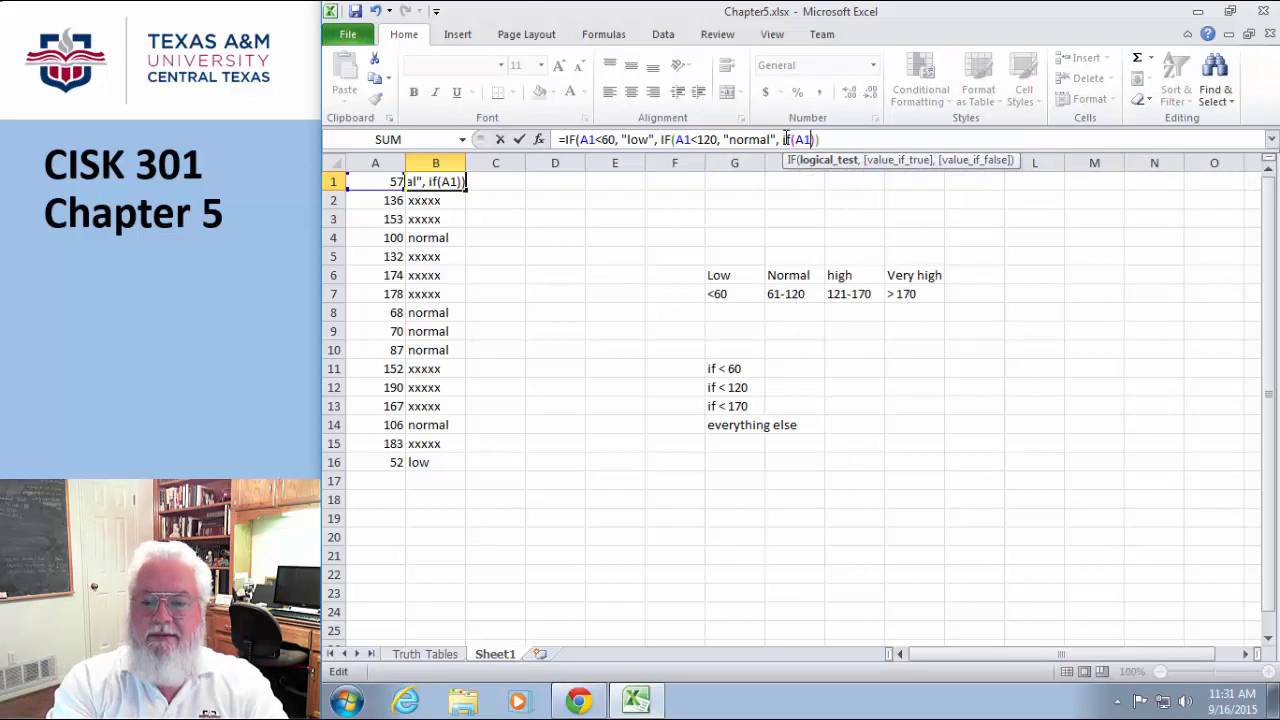
type("70")
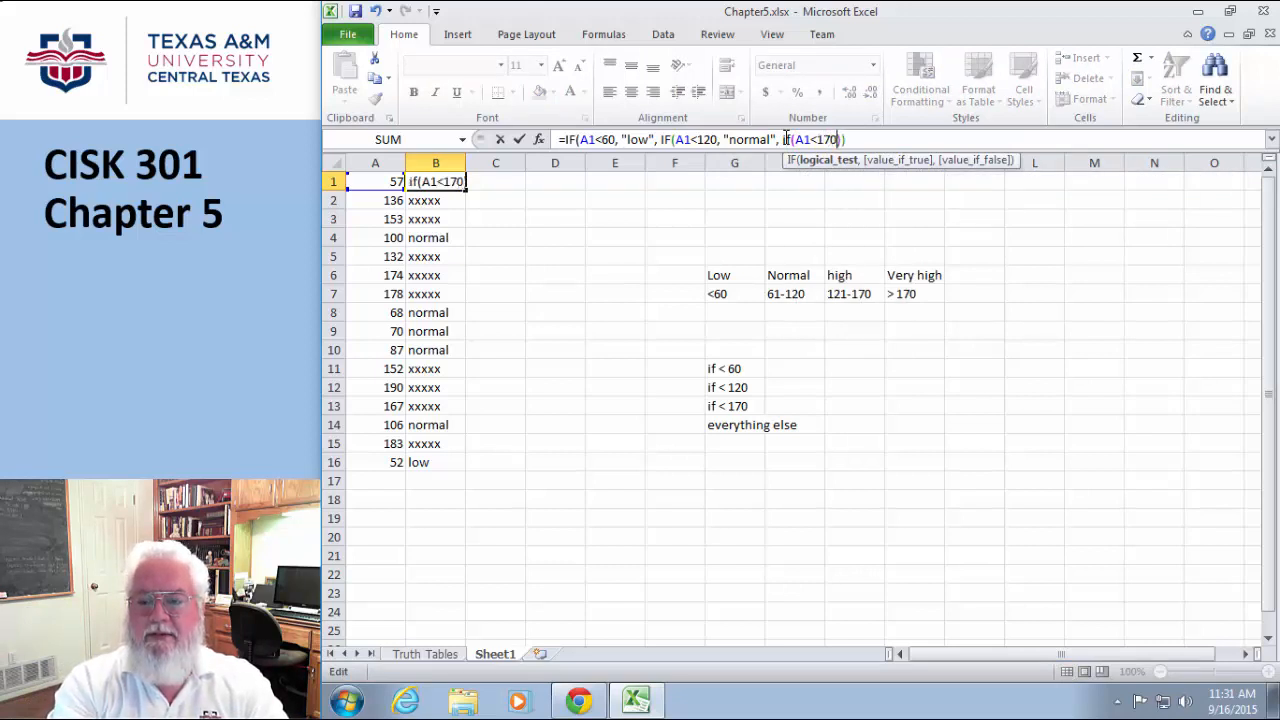
type(", \"hig")
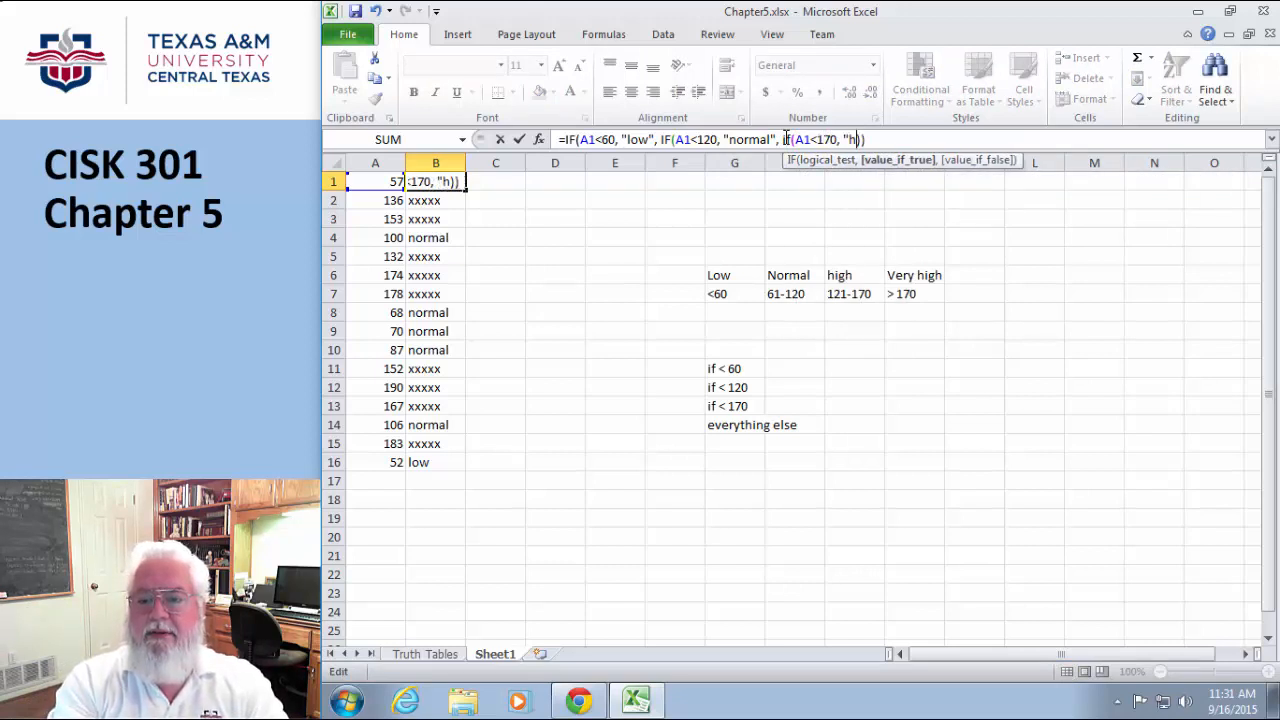
type("h\", ")
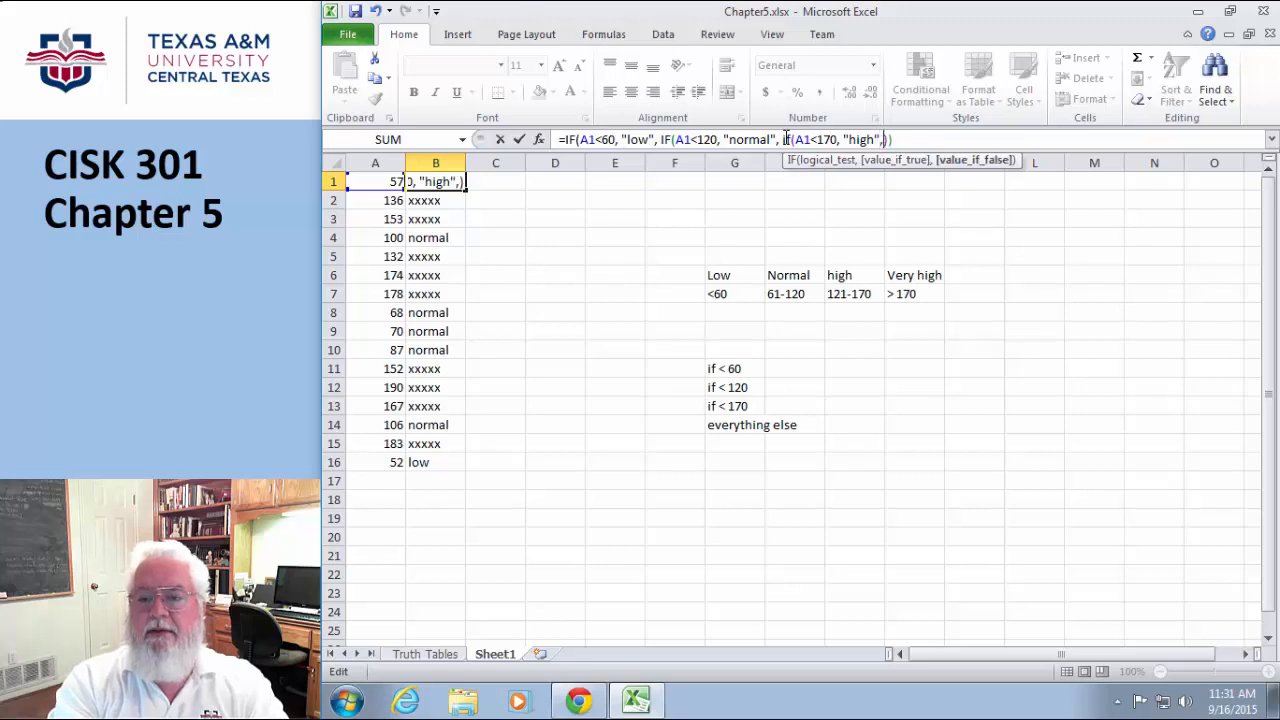
type("\"xxxx\"")
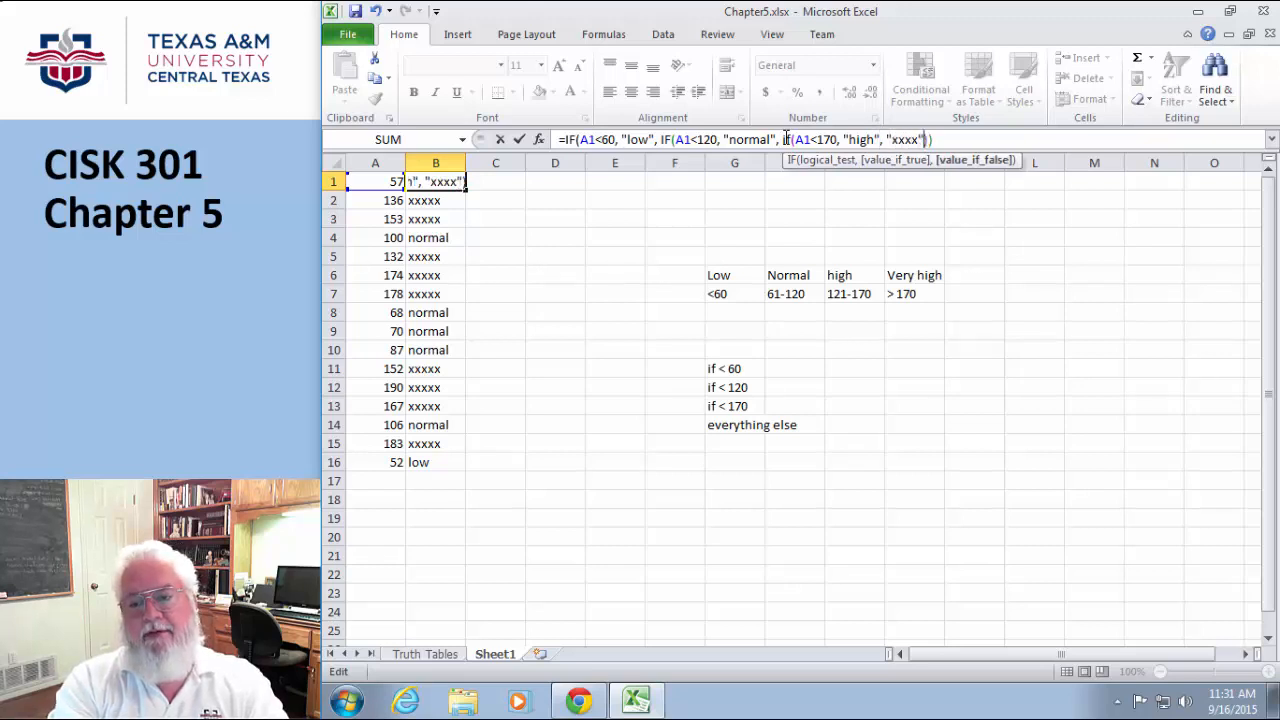
key("Return")
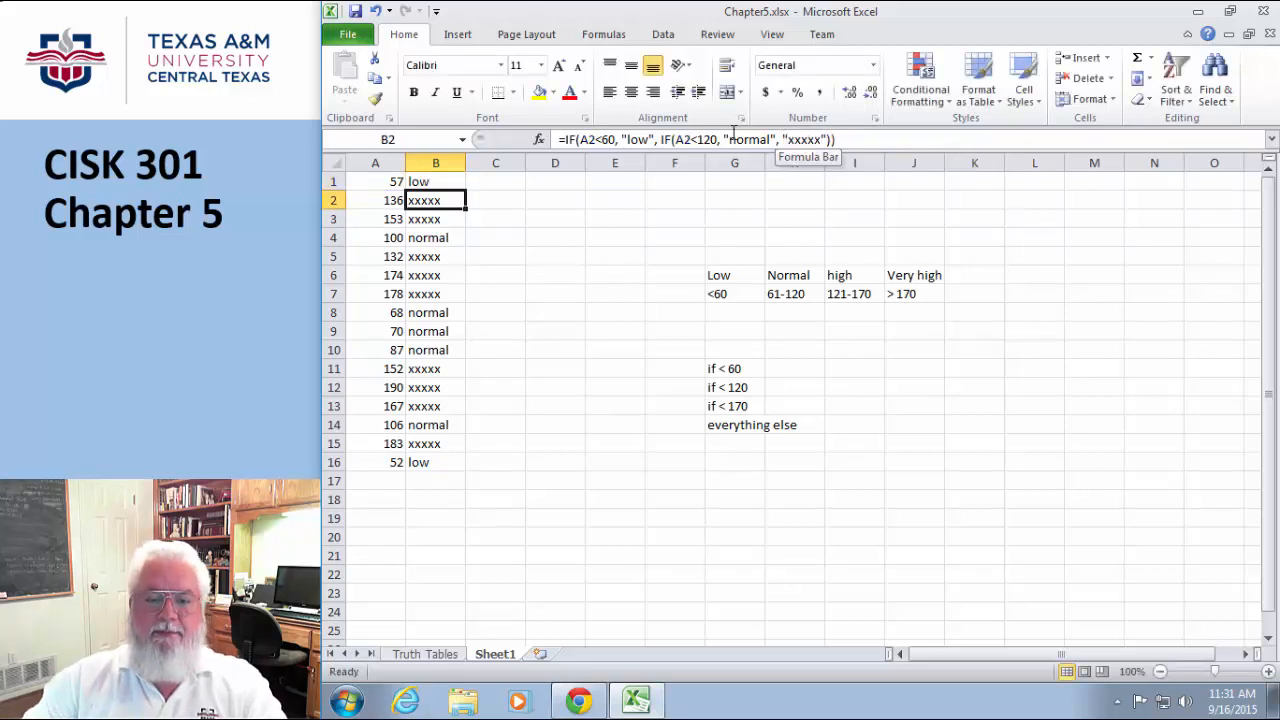
Step: Fill the three-level IF formula from B1 down through B16
left_click(434, 180)
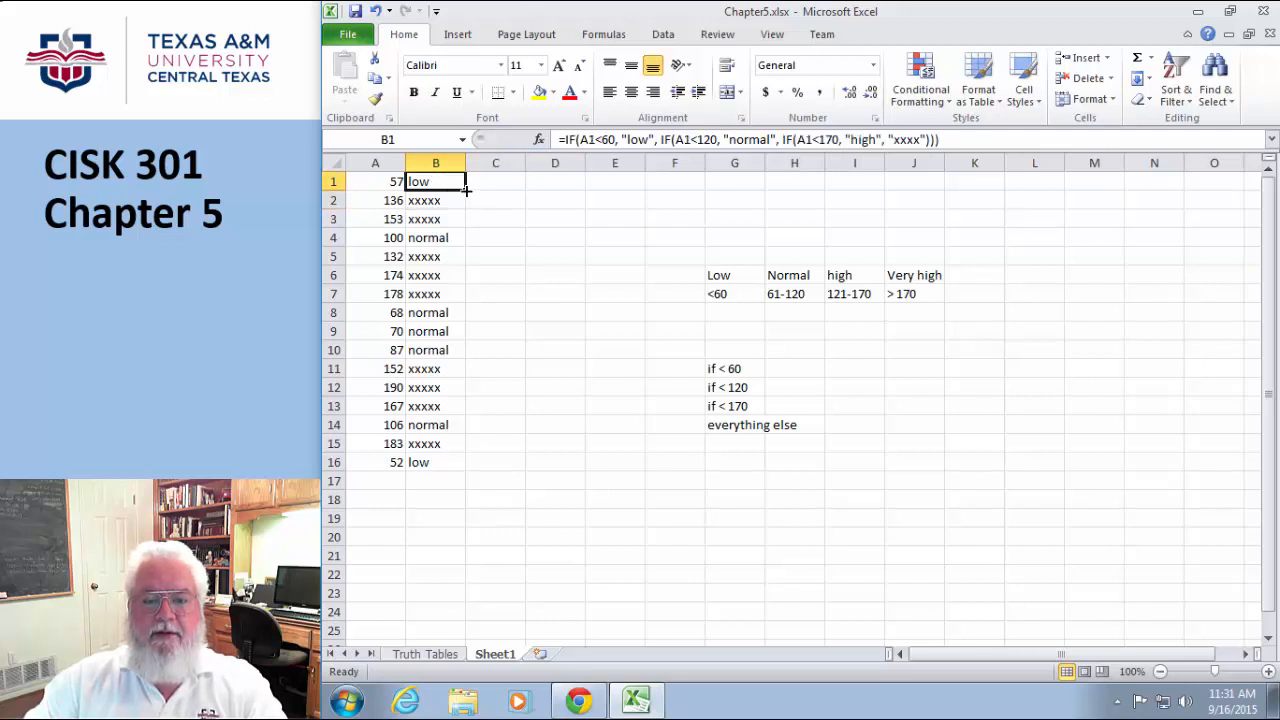
left_click_drag(466, 190, 466, 470)
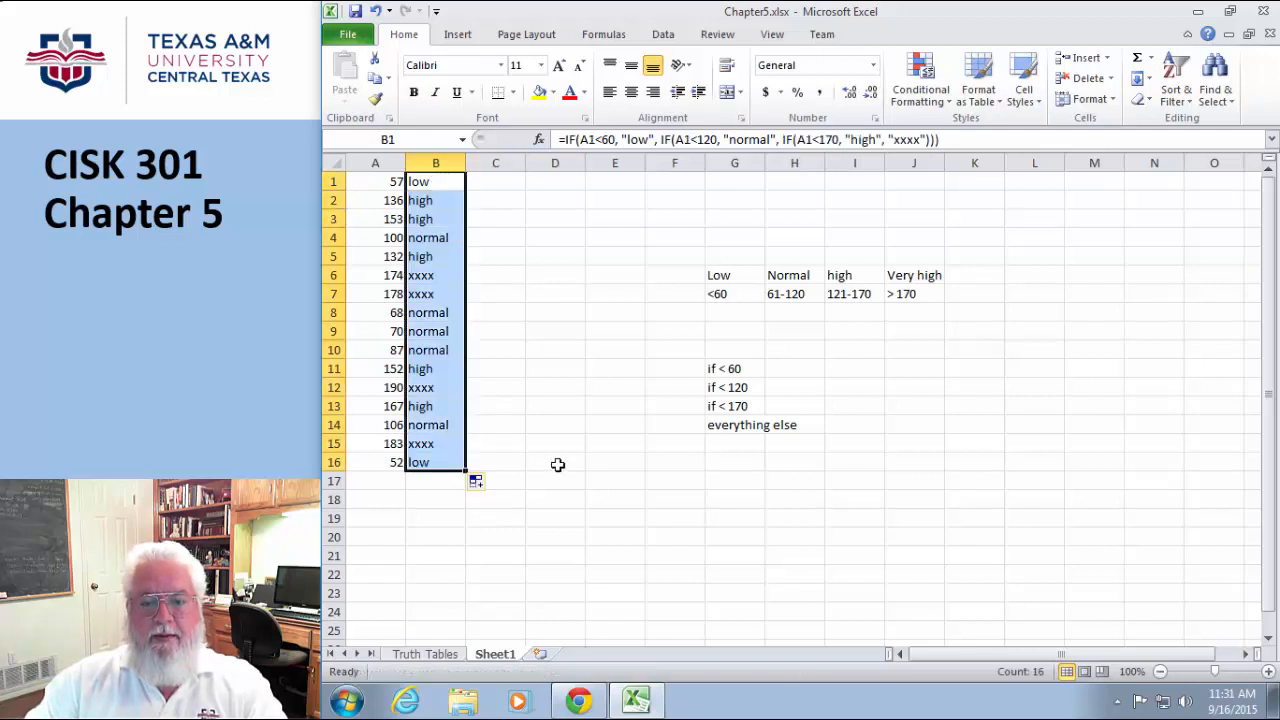
left_click(565, 403)
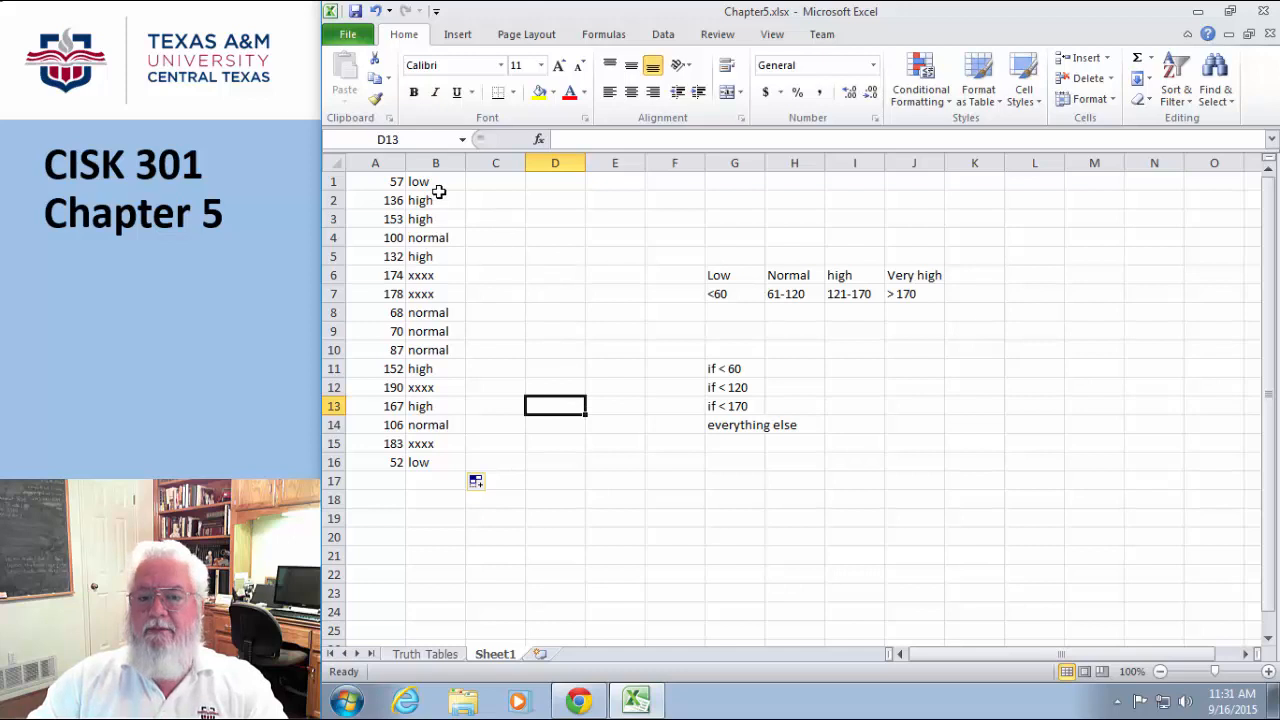
Step: Replace the "xxxx" placeholder in B1's innermost IF with the text "very high"
left_click(436, 182)
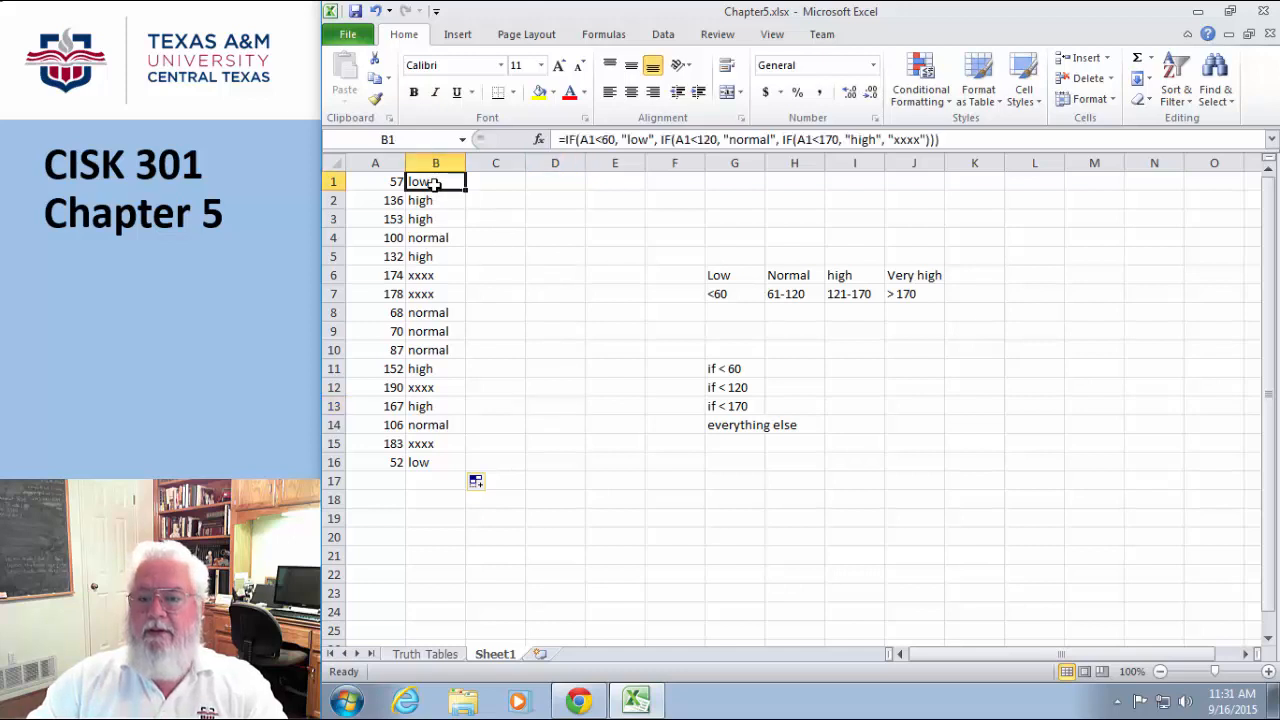
left_click(922, 140)
left_click_drag(922, 140, 888, 140)
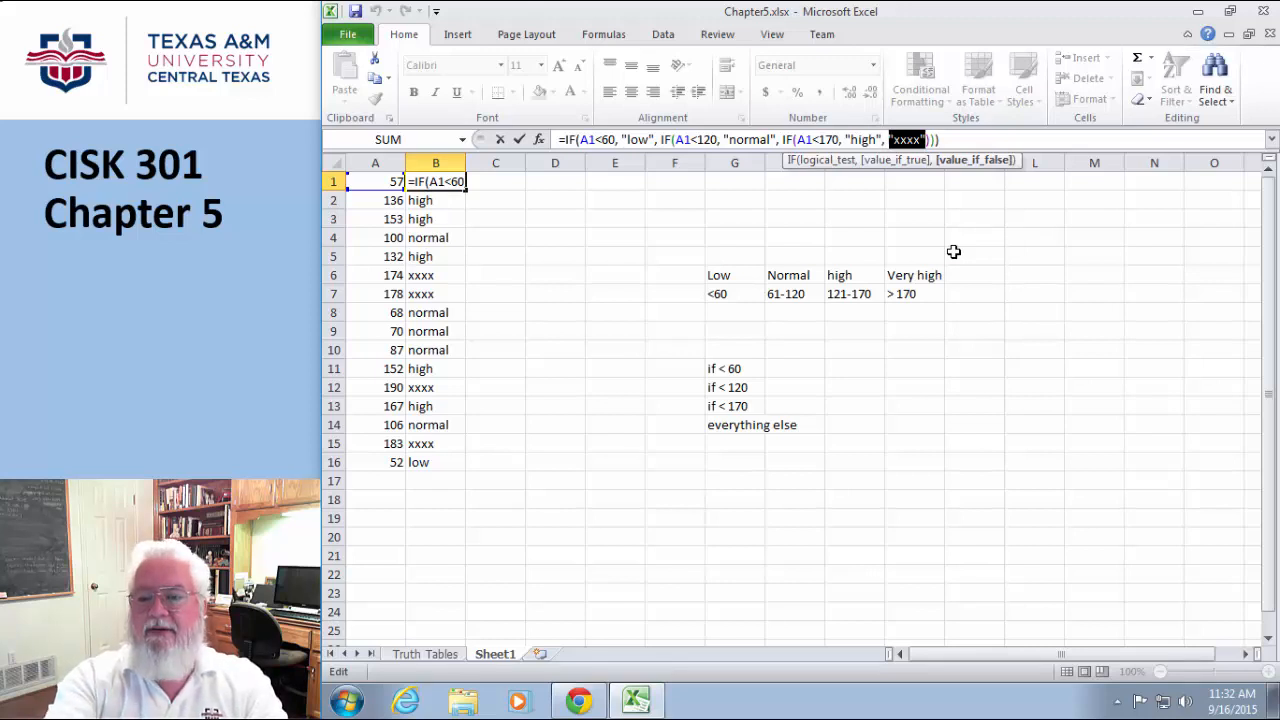
type("\"ver")
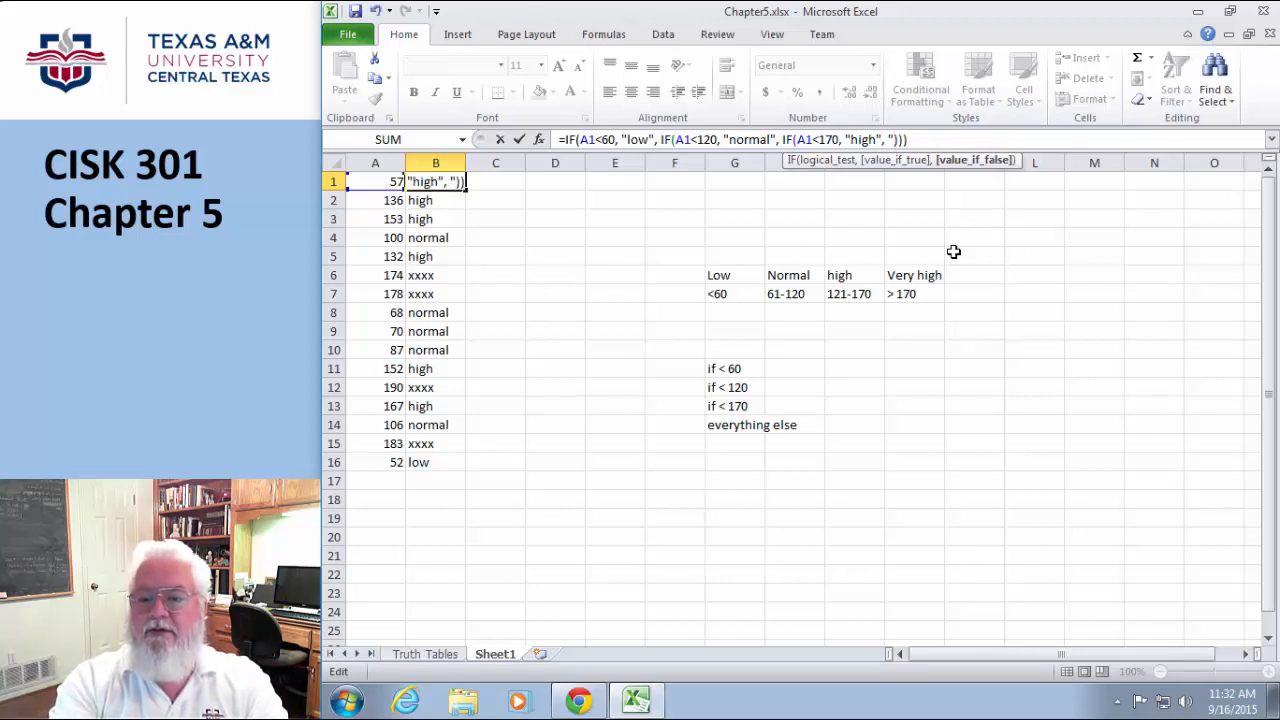
type("y high\"")
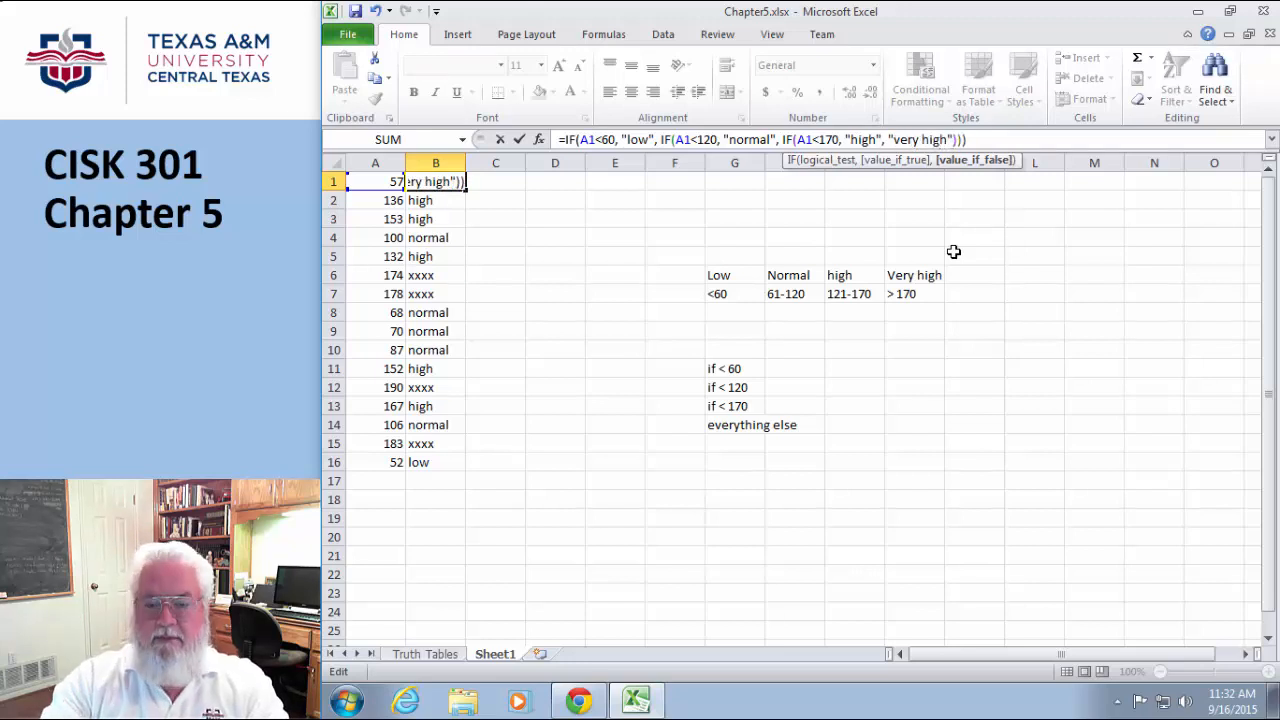
key("Return")
Step: Fill the completed nested IF formula from B1 down through B16
left_click(435, 181)
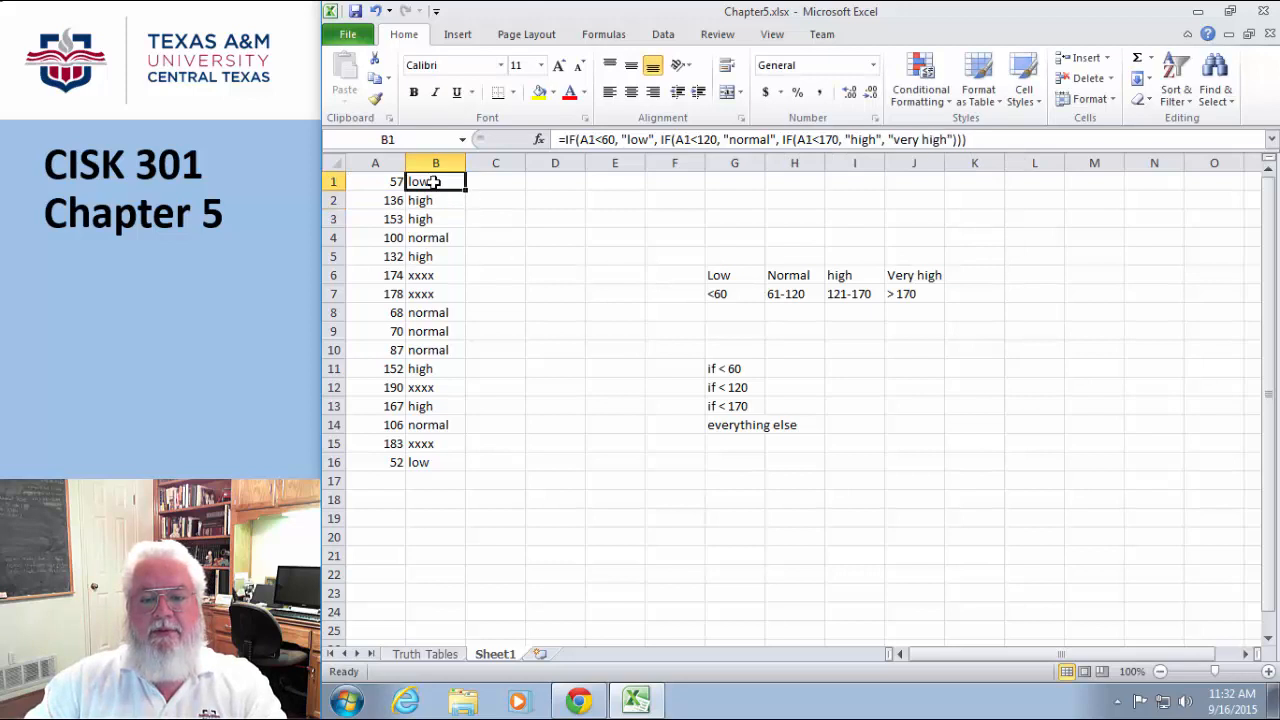
left_click_drag(465, 190, 477, 466)
left_click(605, 463)
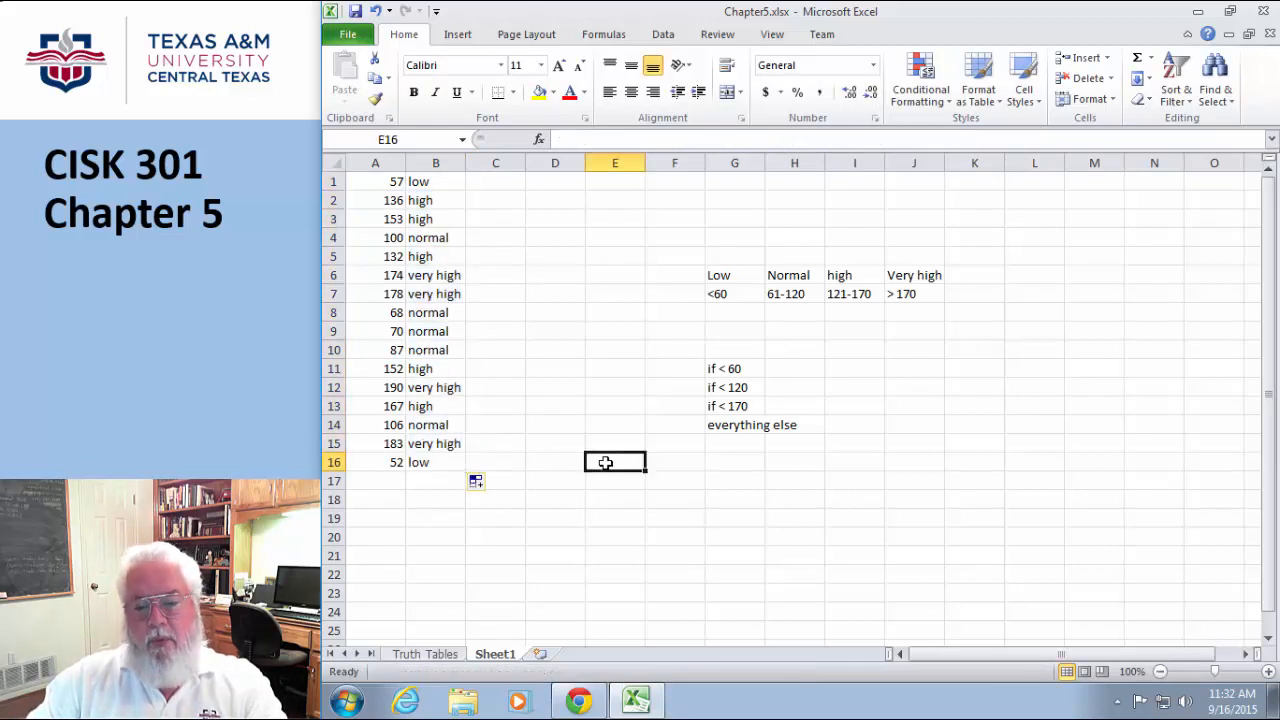
left_click(986, 466)
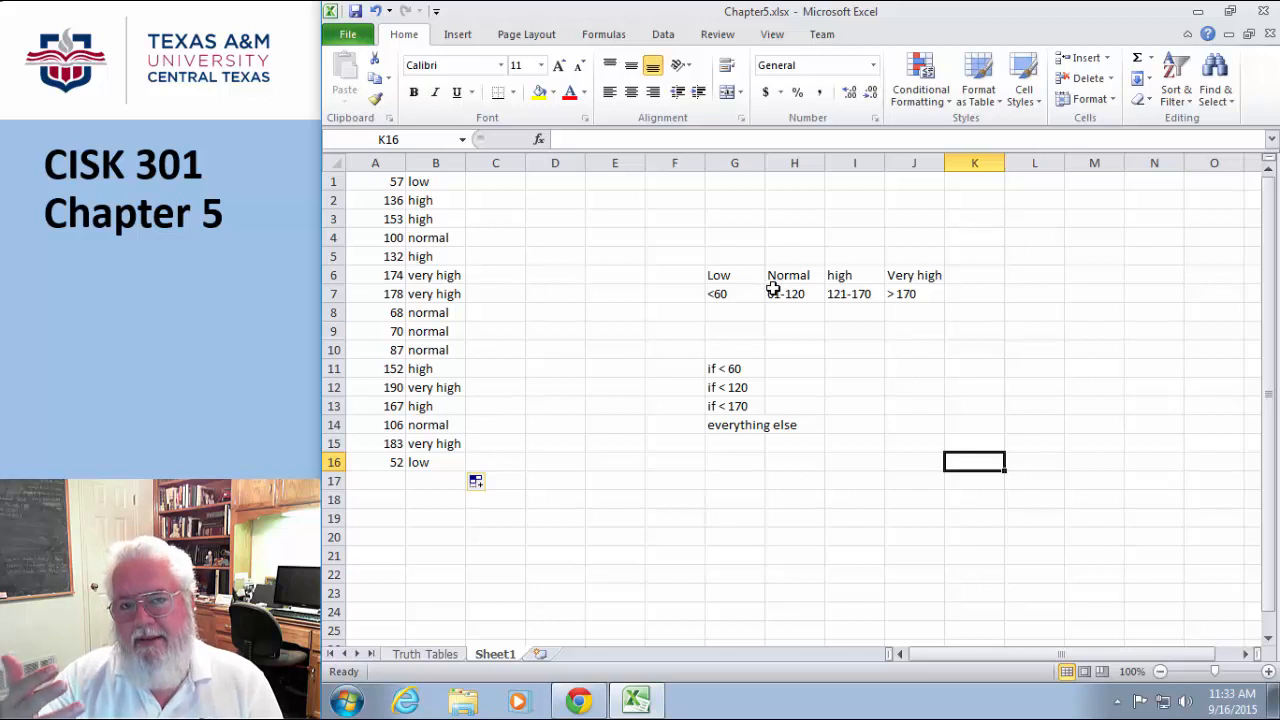
left_click(719, 369)
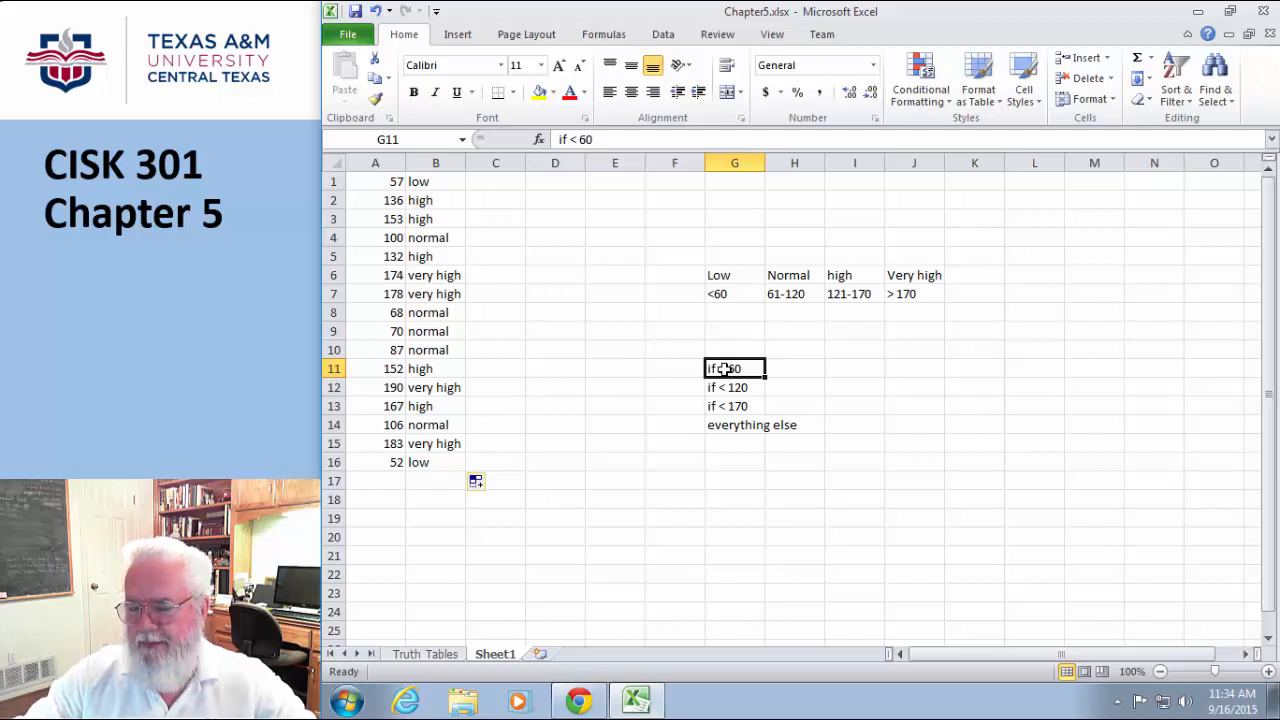
left_click(722, 278)
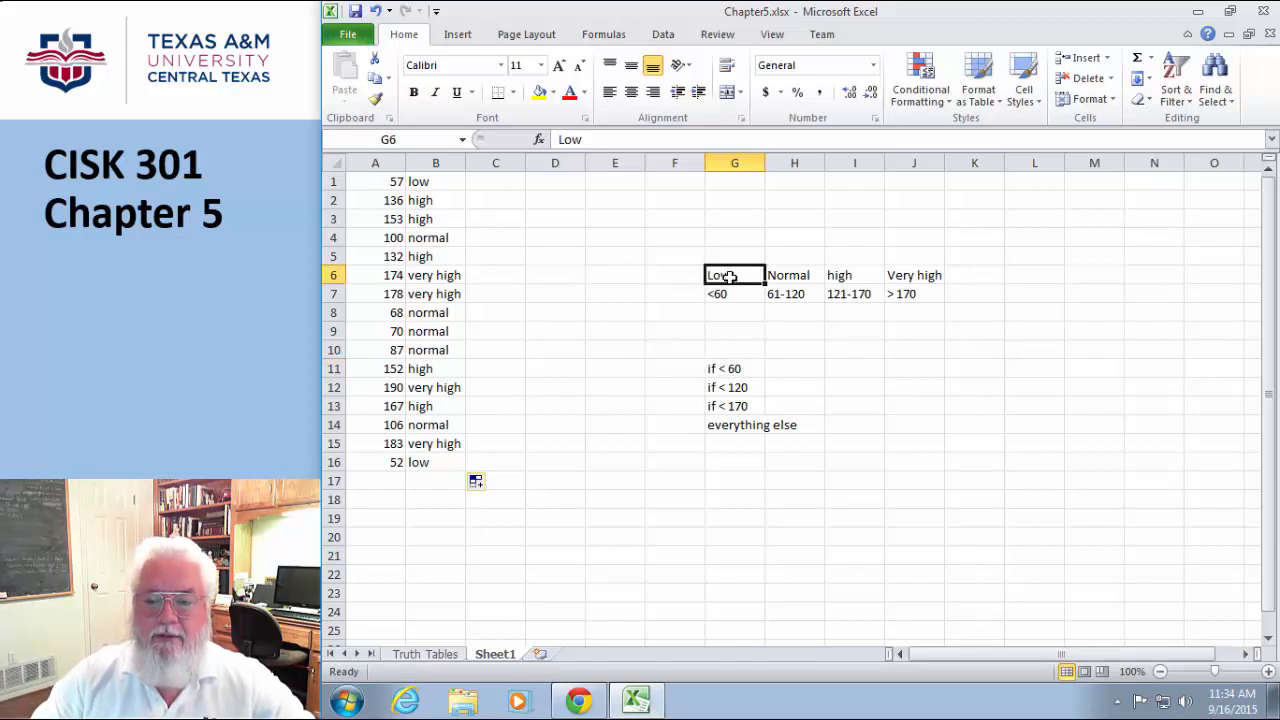
Step: Examine the category thresholds in G6:J7 and each nested IF function in B4's formula
left_click(862, 278)
left_click(790, 280)
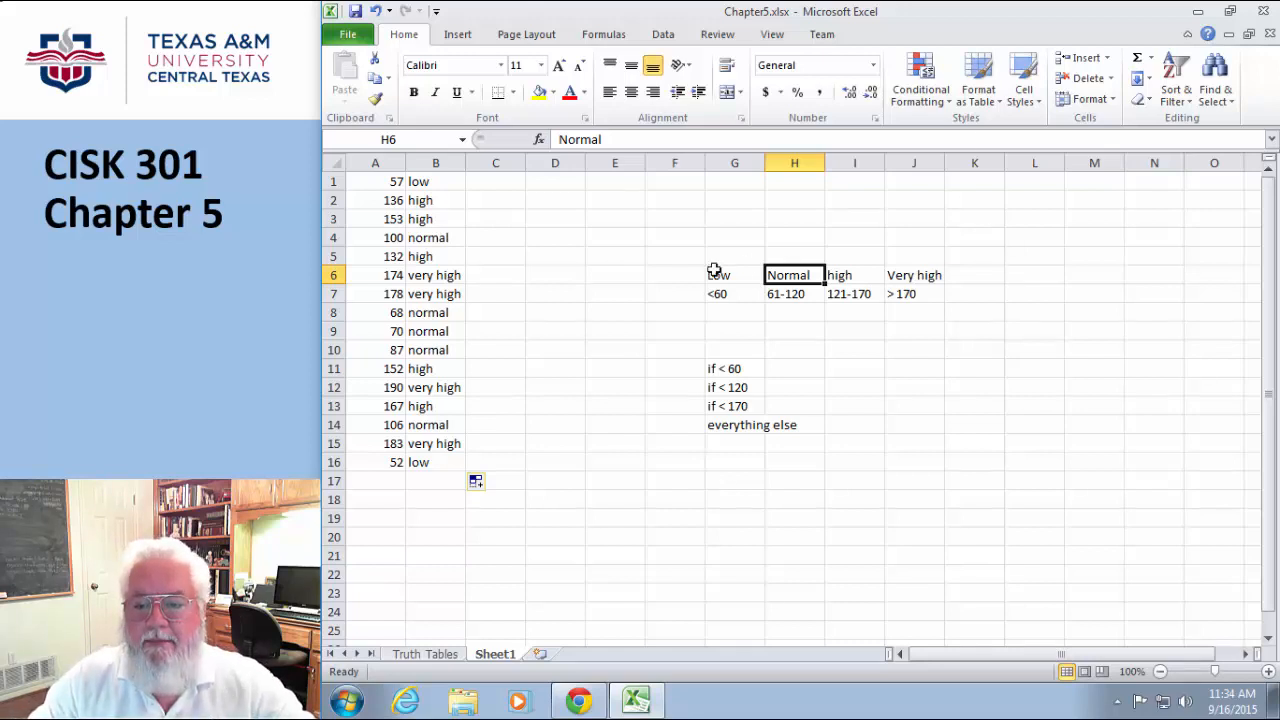
left_click_drag(714, 274, 918, 297)
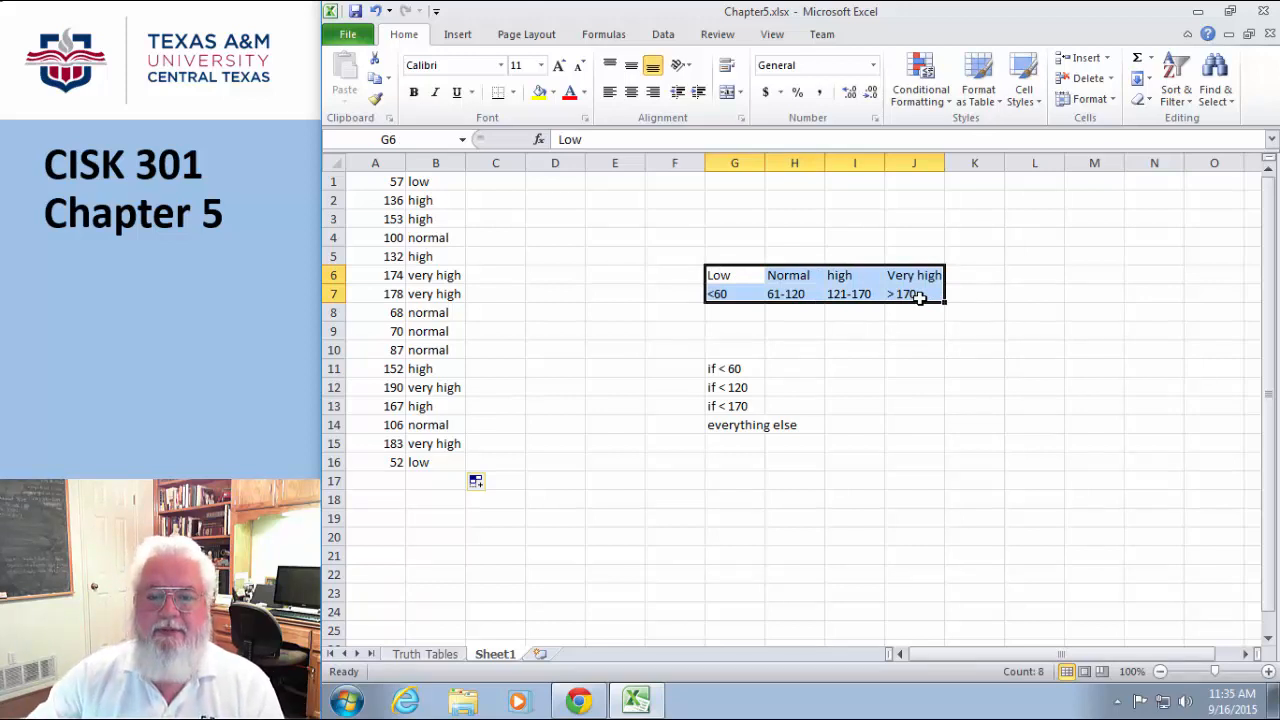
left_click(438, 237)
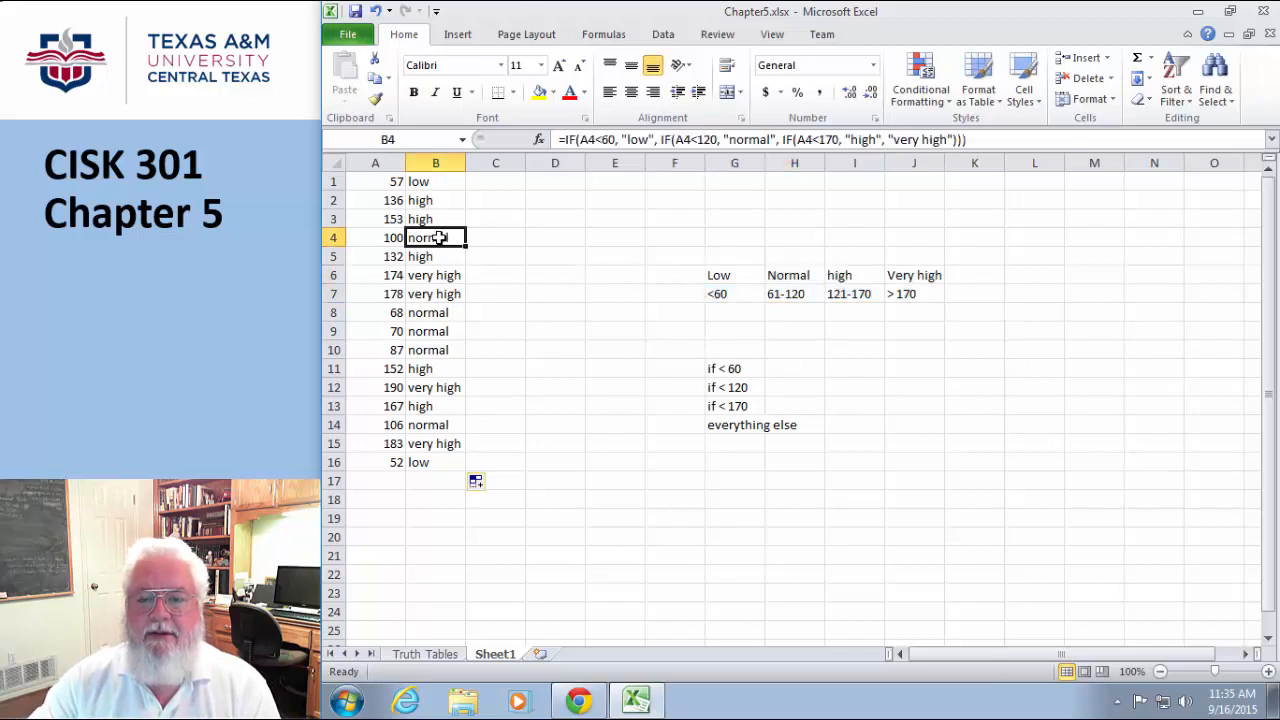
double_click(571, 139)
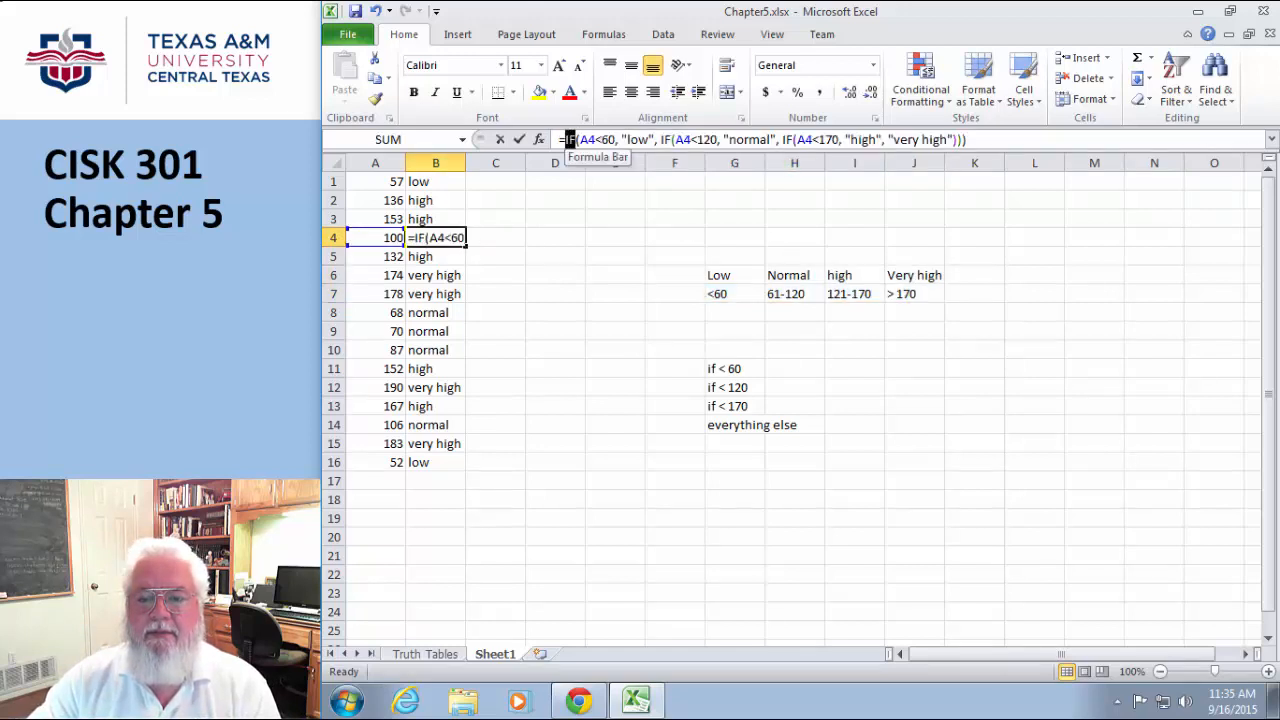
double_click(666, 139)
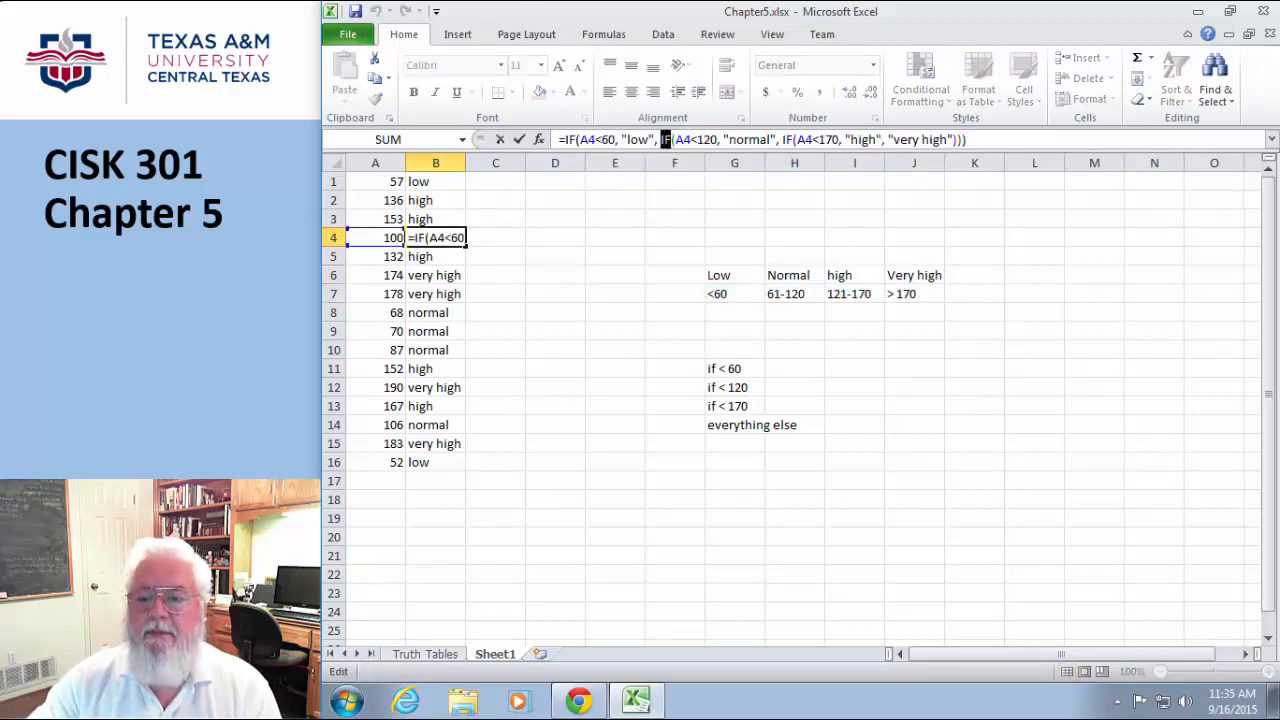
double_click(788, 139)
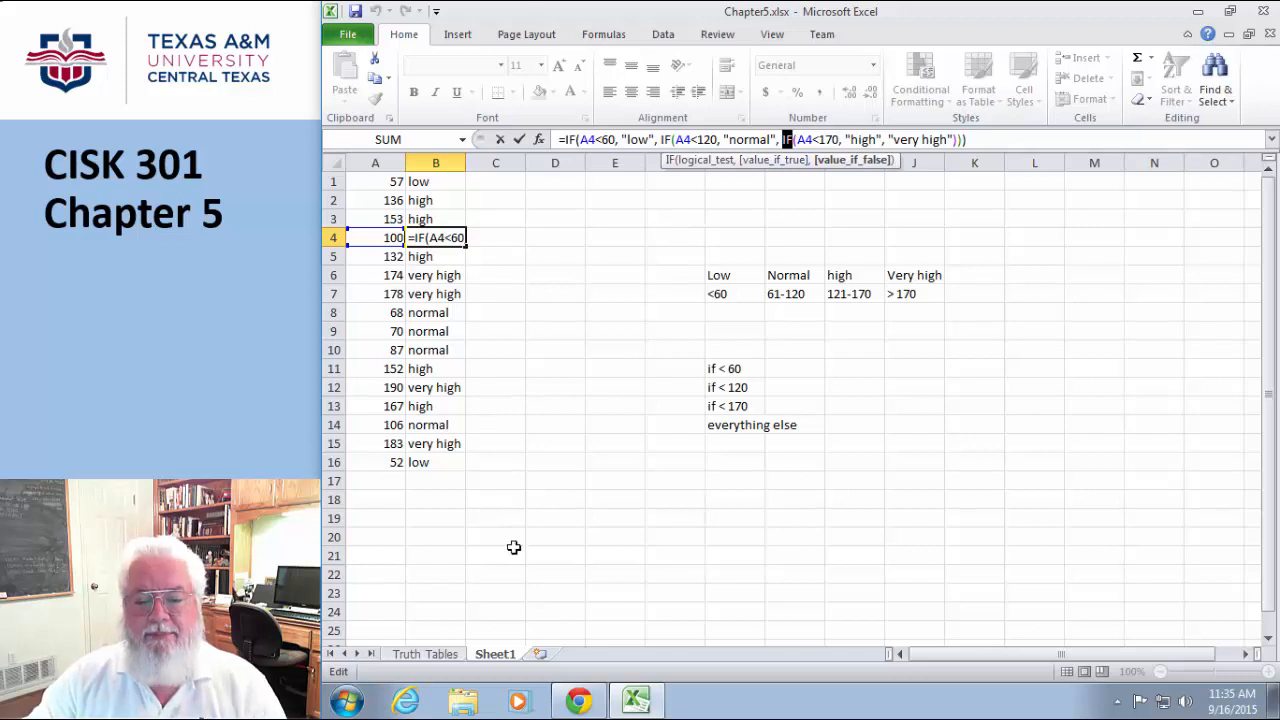
left_click(425, 519)
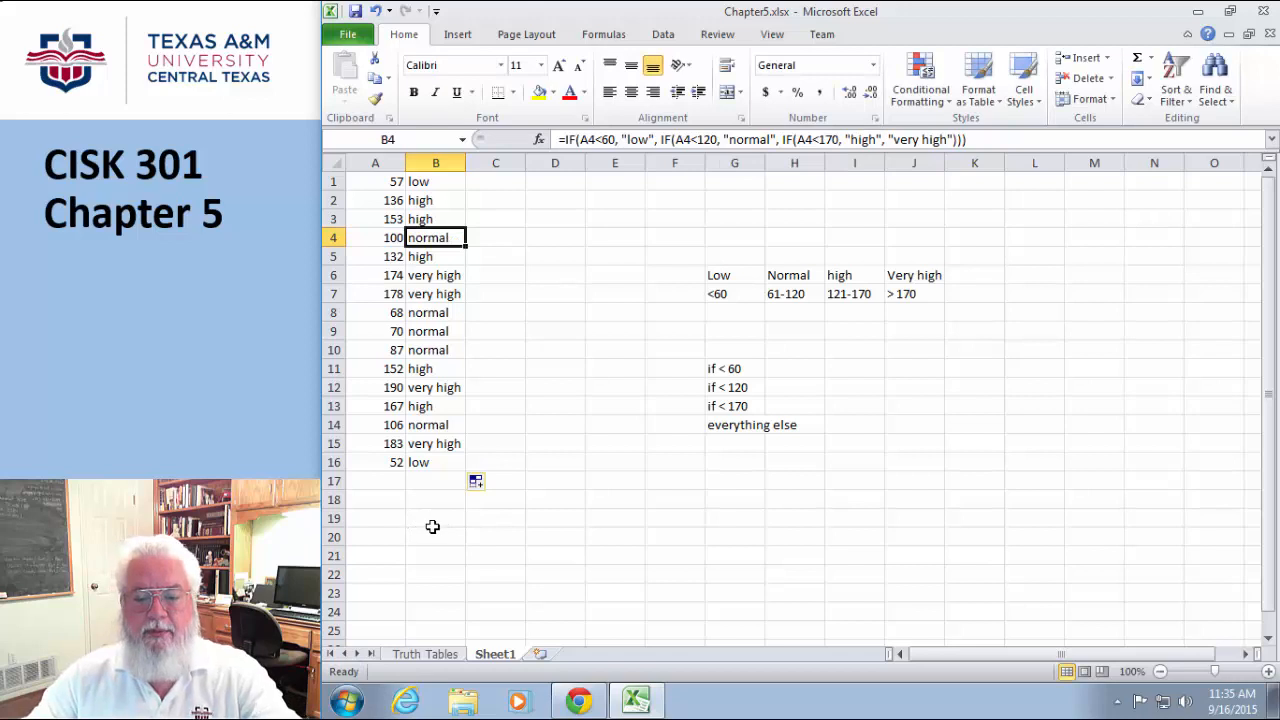
Step: Start an IF formula in B19 that tests A1<60 and returns "low" when true
left_click(432, 518)
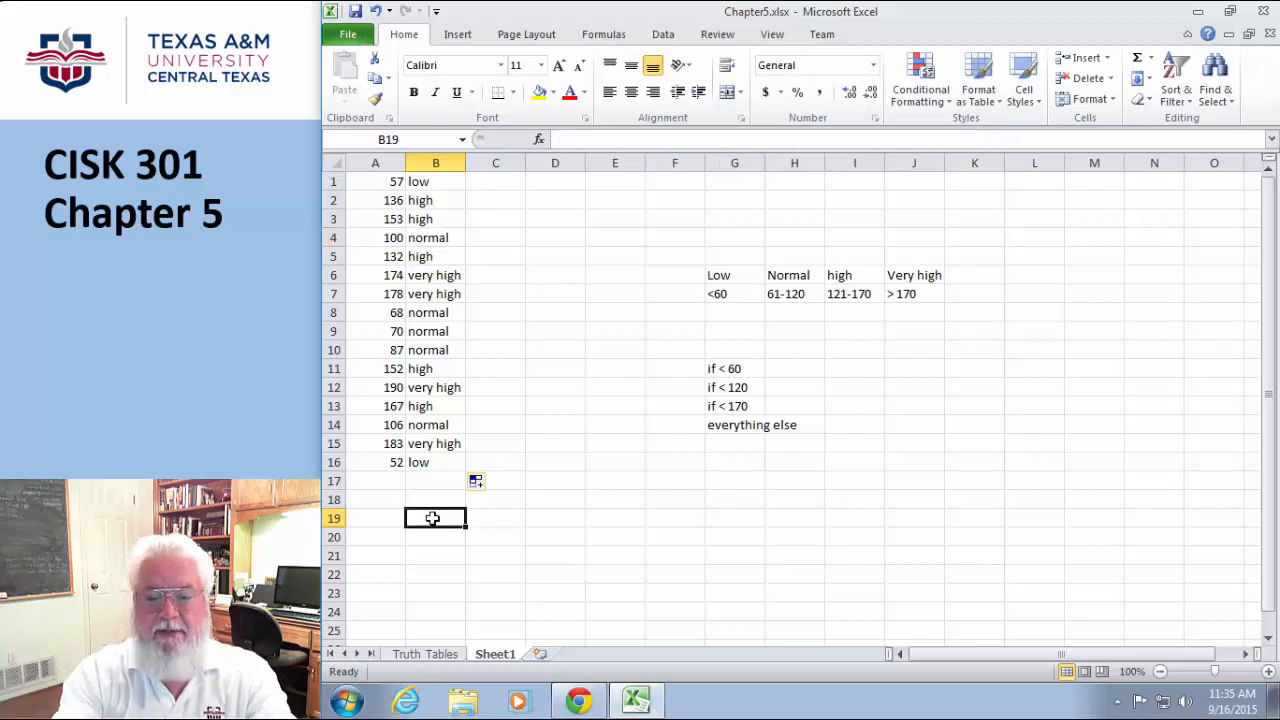
type("=if")
key("Tab")
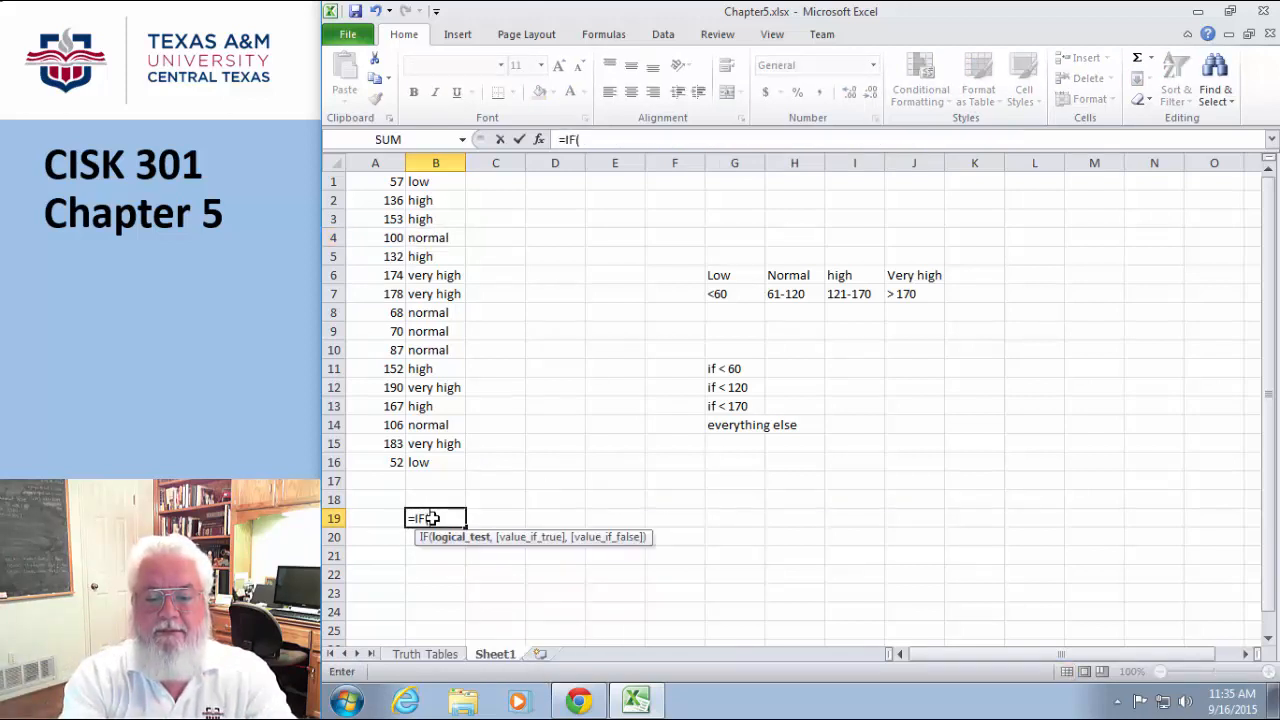
type("A1,")
key("BackSpace")
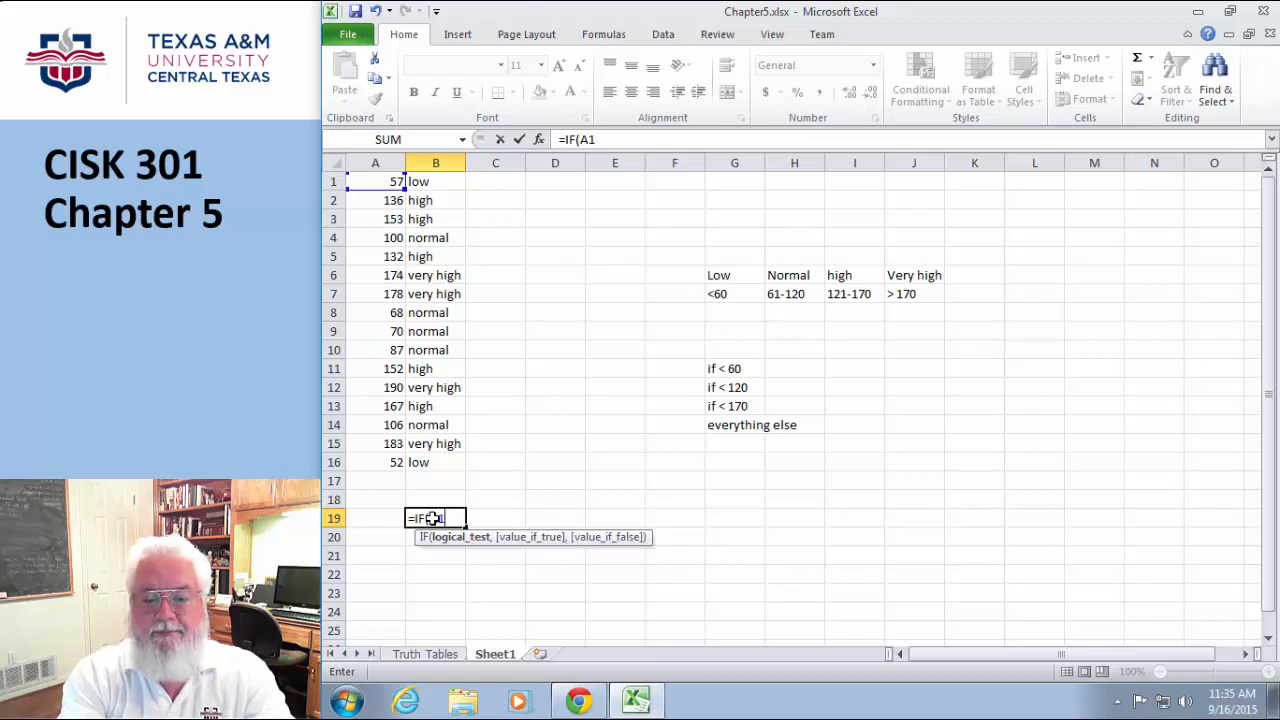
type("<")
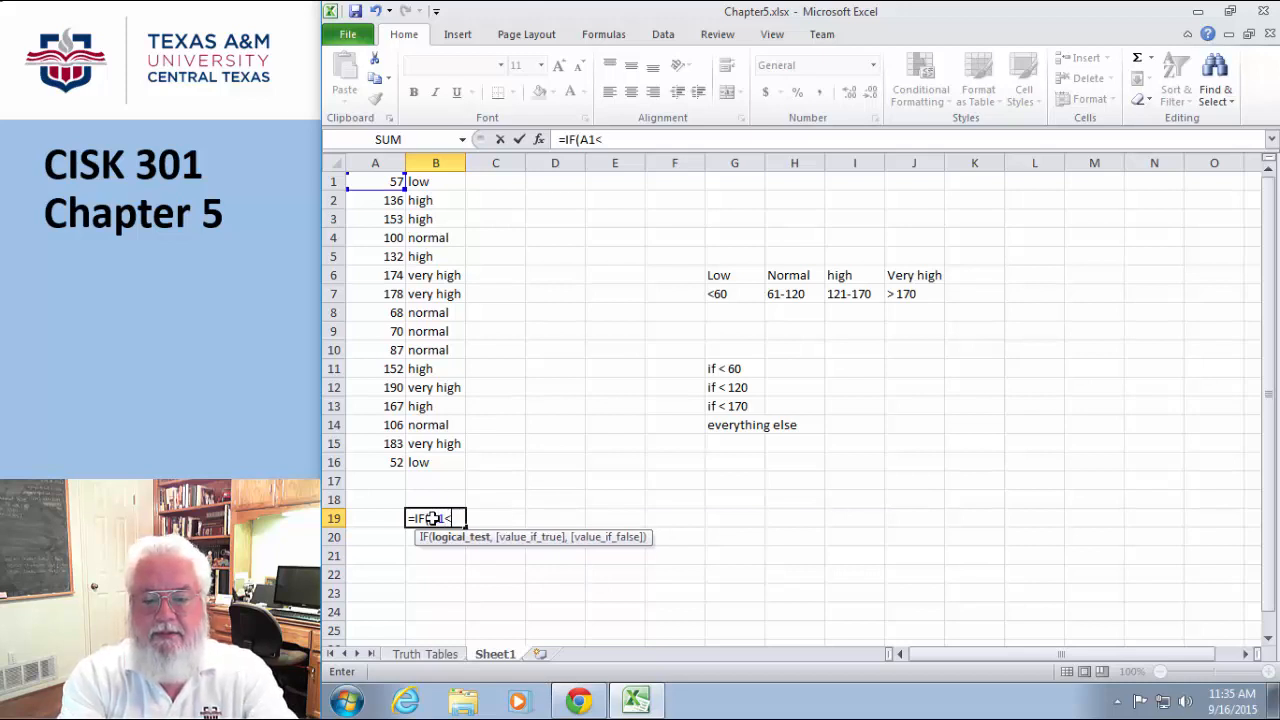
type("60, \"")
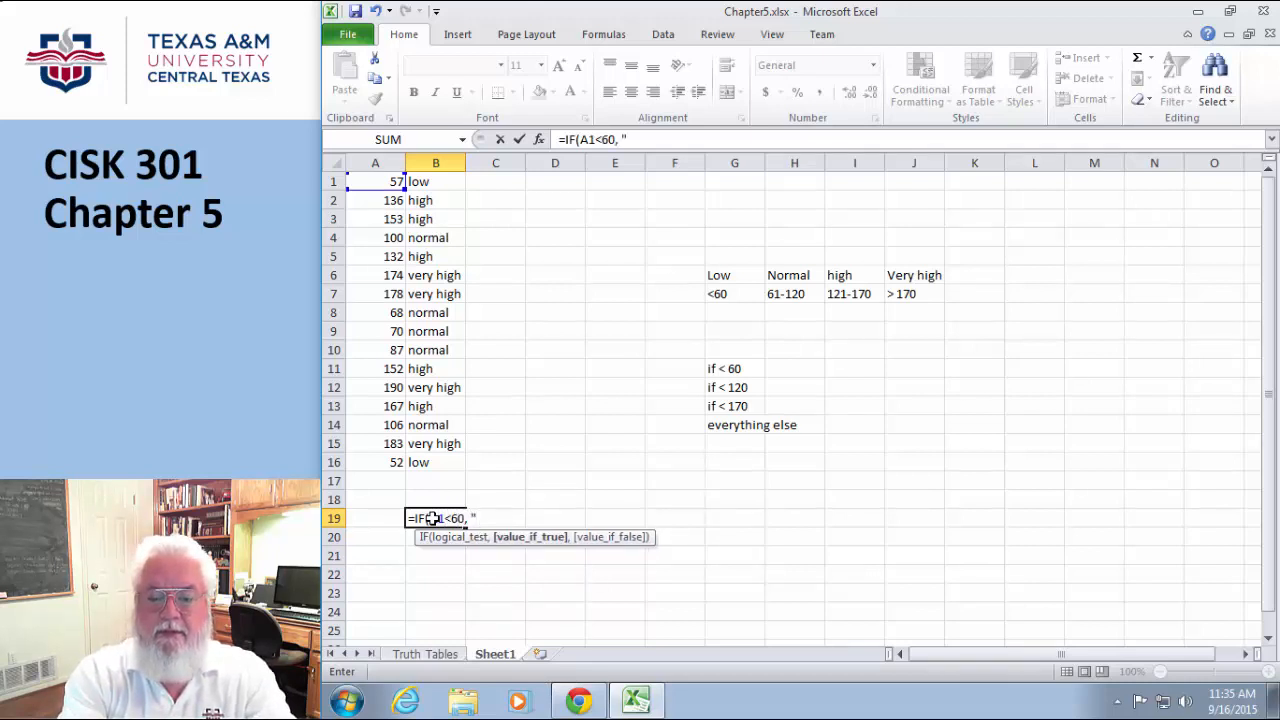
type("low\", ")
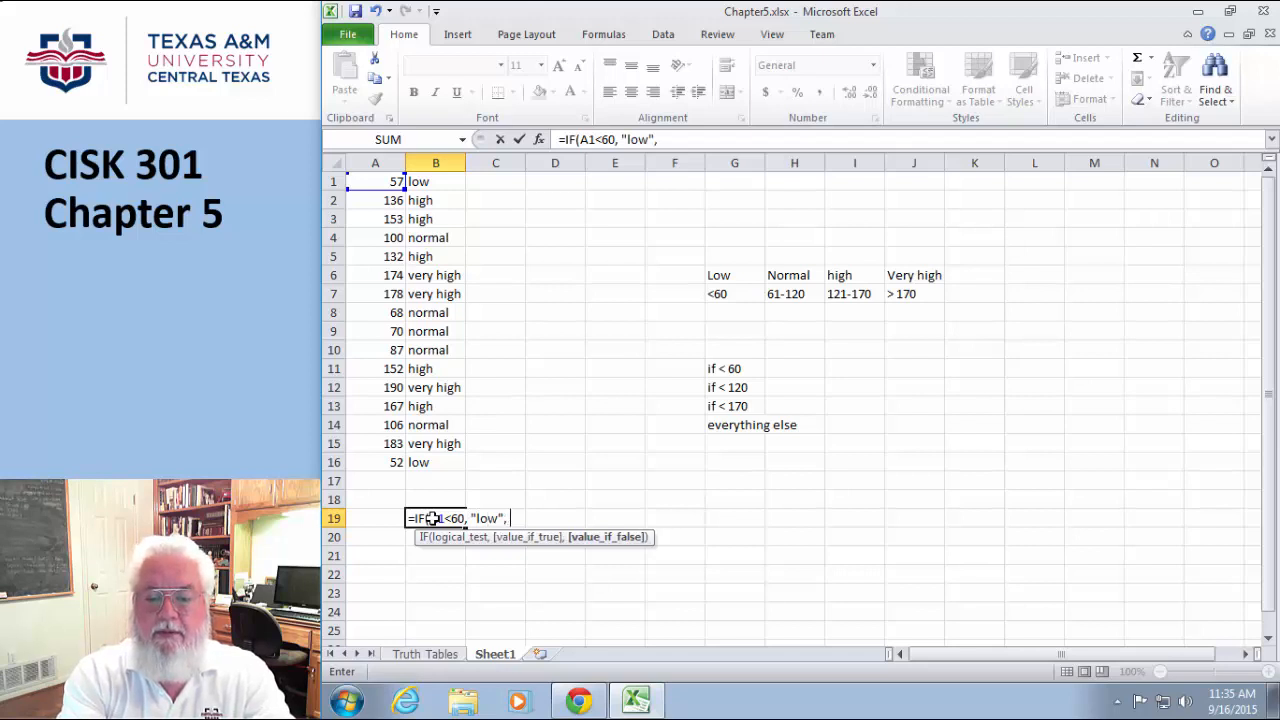
Step: Nest a second IF in B19's formula that tests A1<120 and returns "norm" when true
type("if(A")
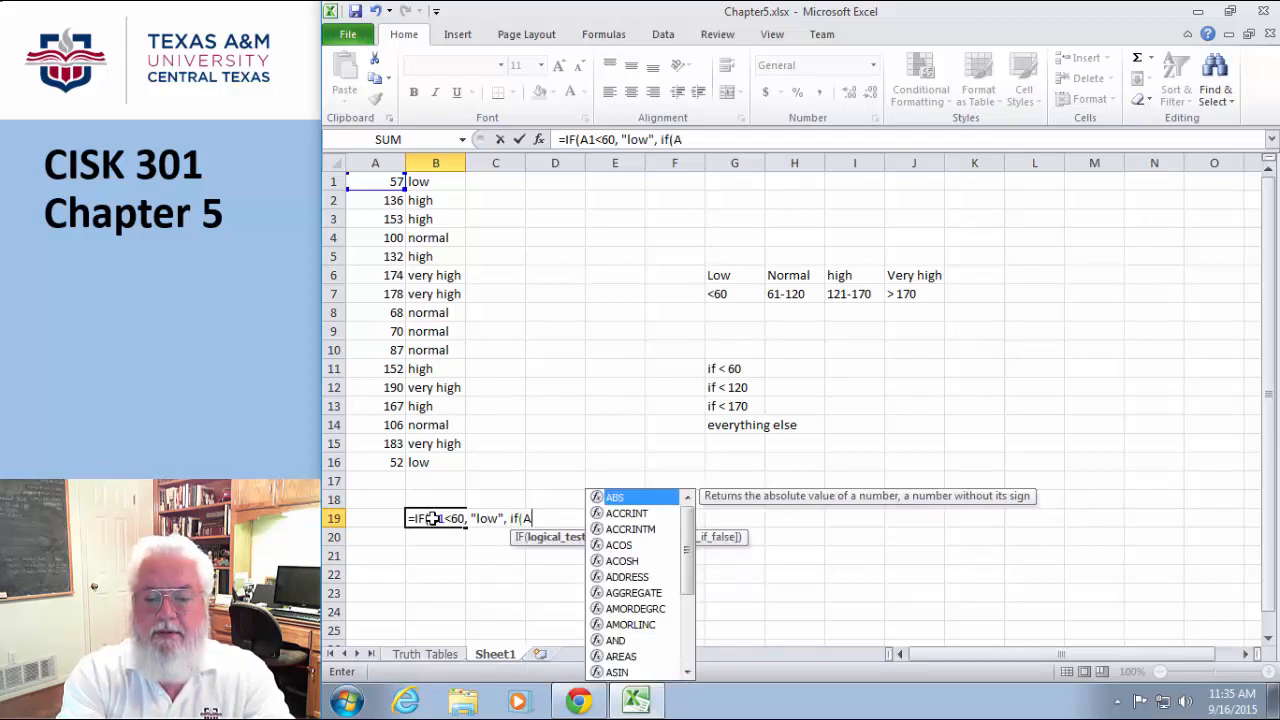
type("1<")
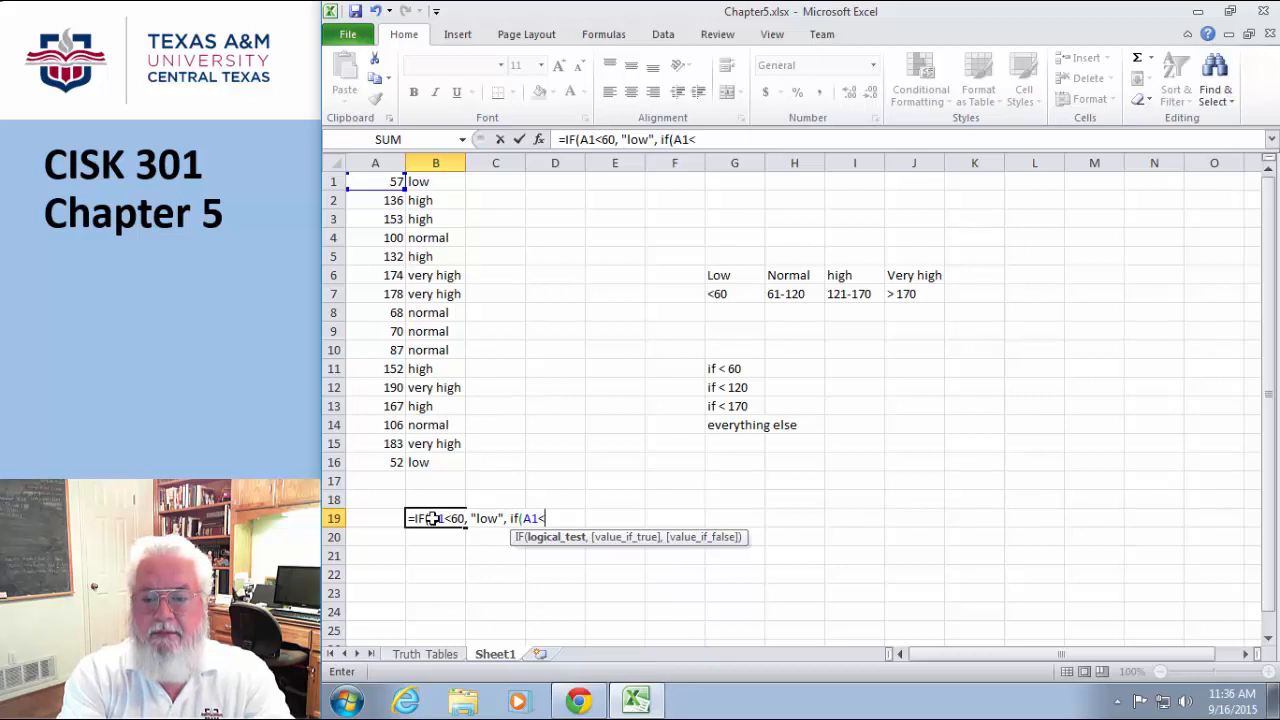
type("120, \"")
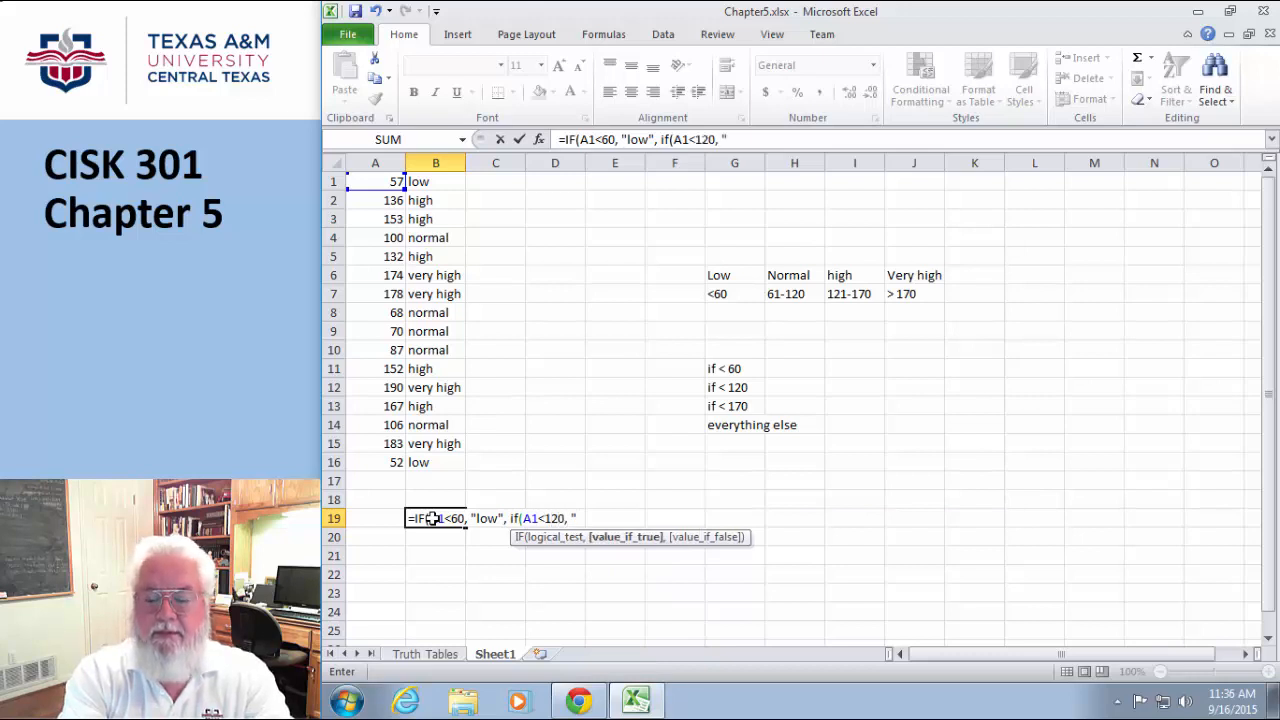
type("norm\"")
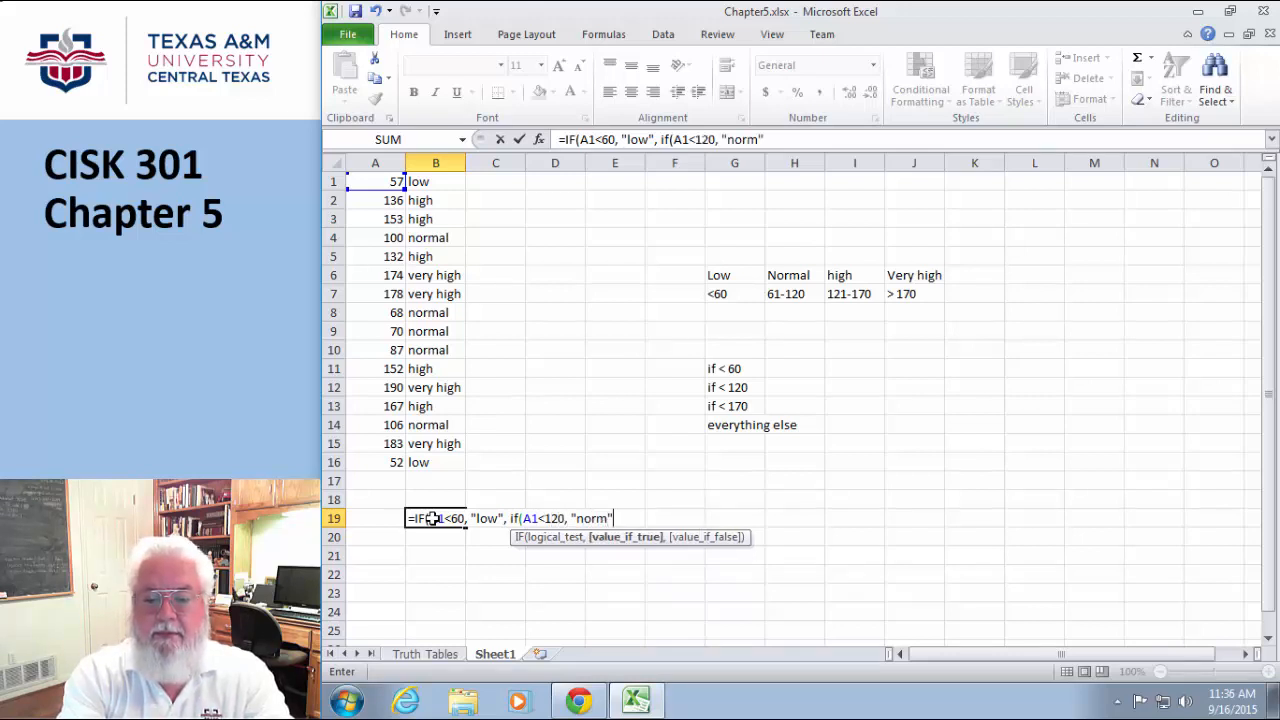
Step: Nest a third IF in B19's formula testing A1<170, with "hihg" if true and "very" if false
type(", if")
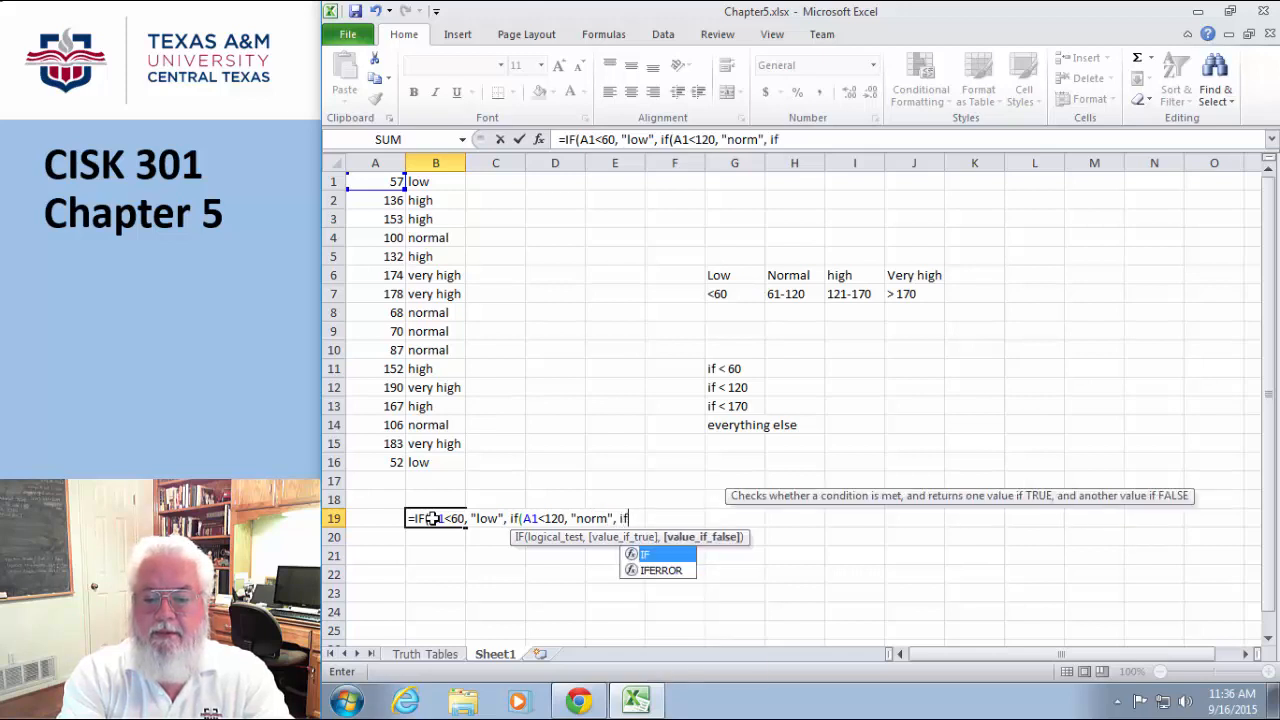
type("(A1<")
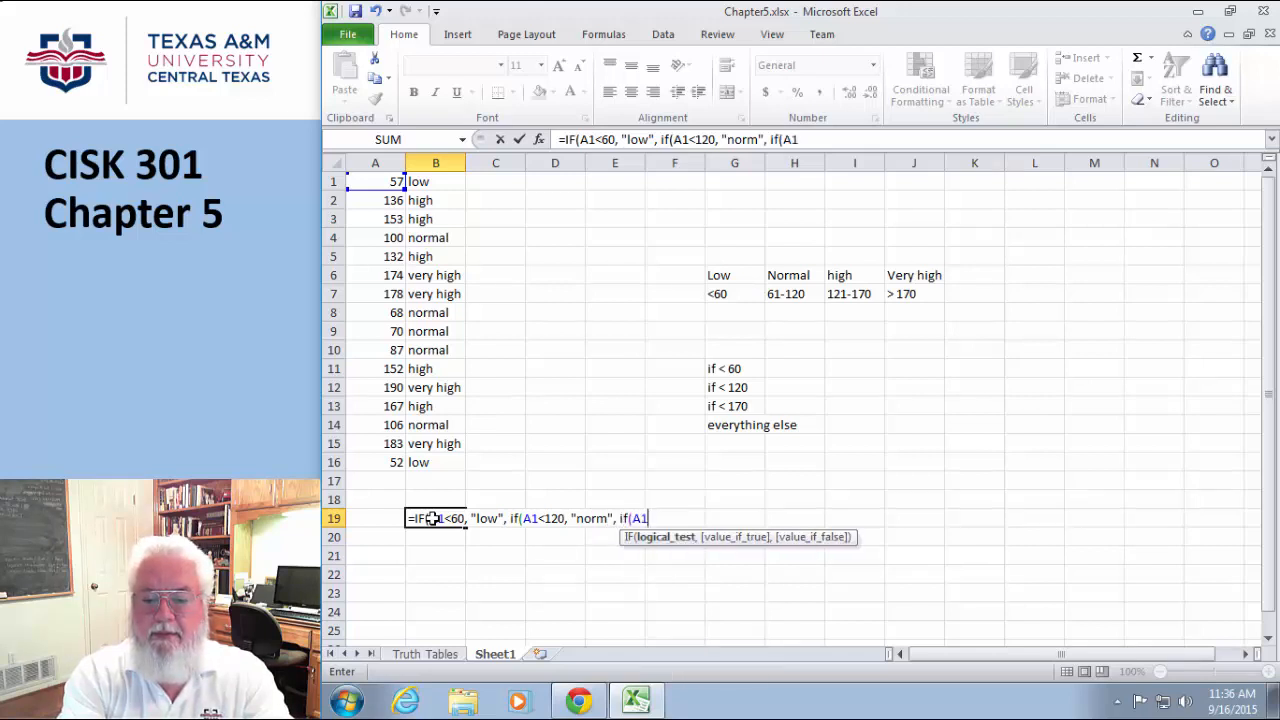
type("170")
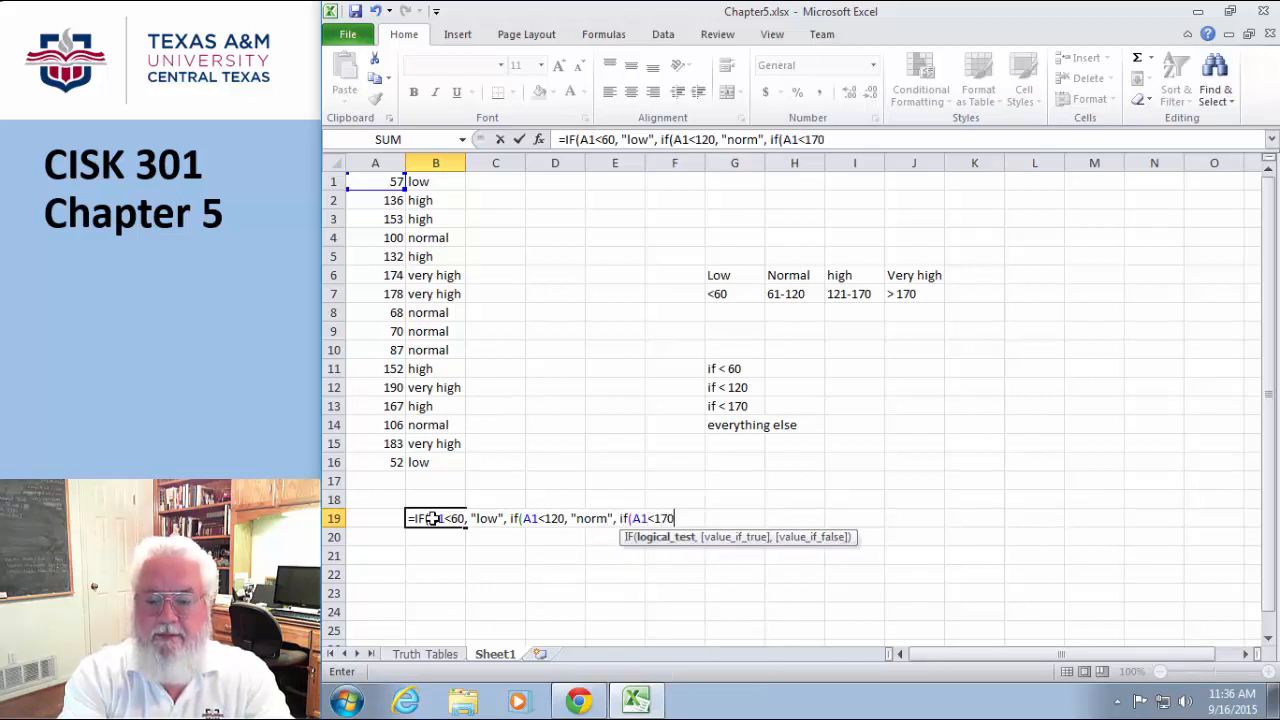
type(", \"hihg")
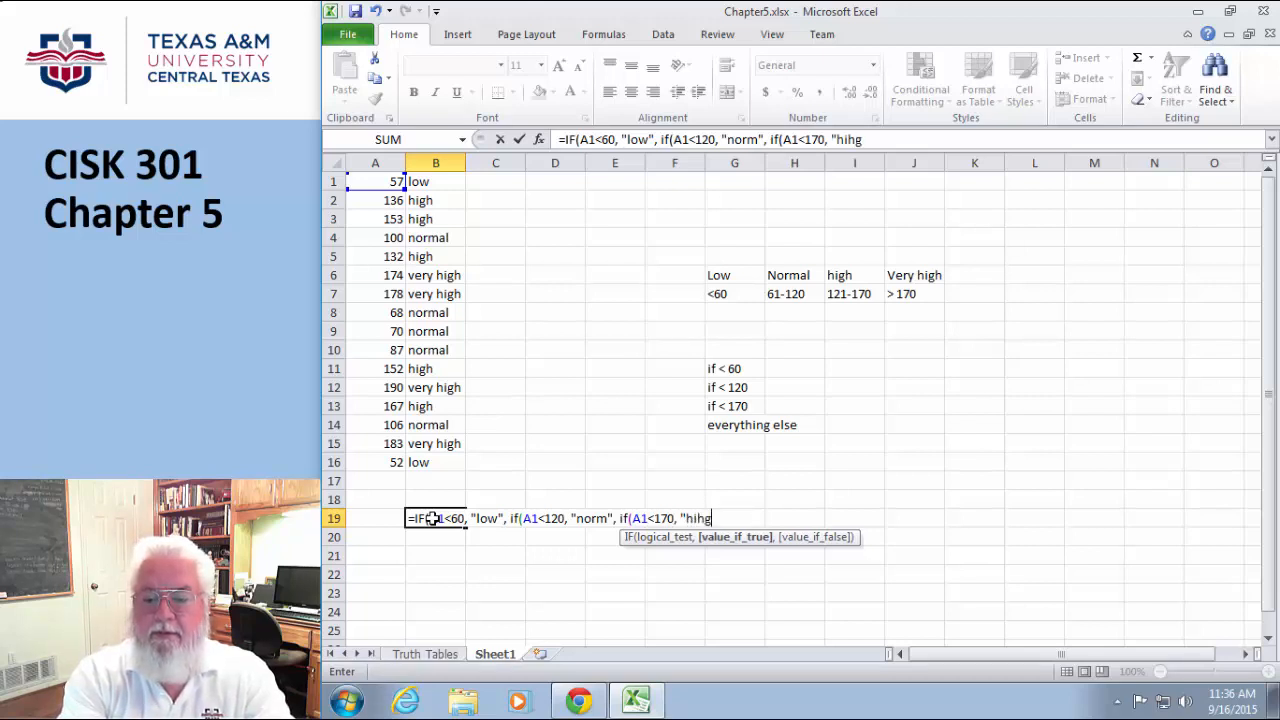
type("\",")
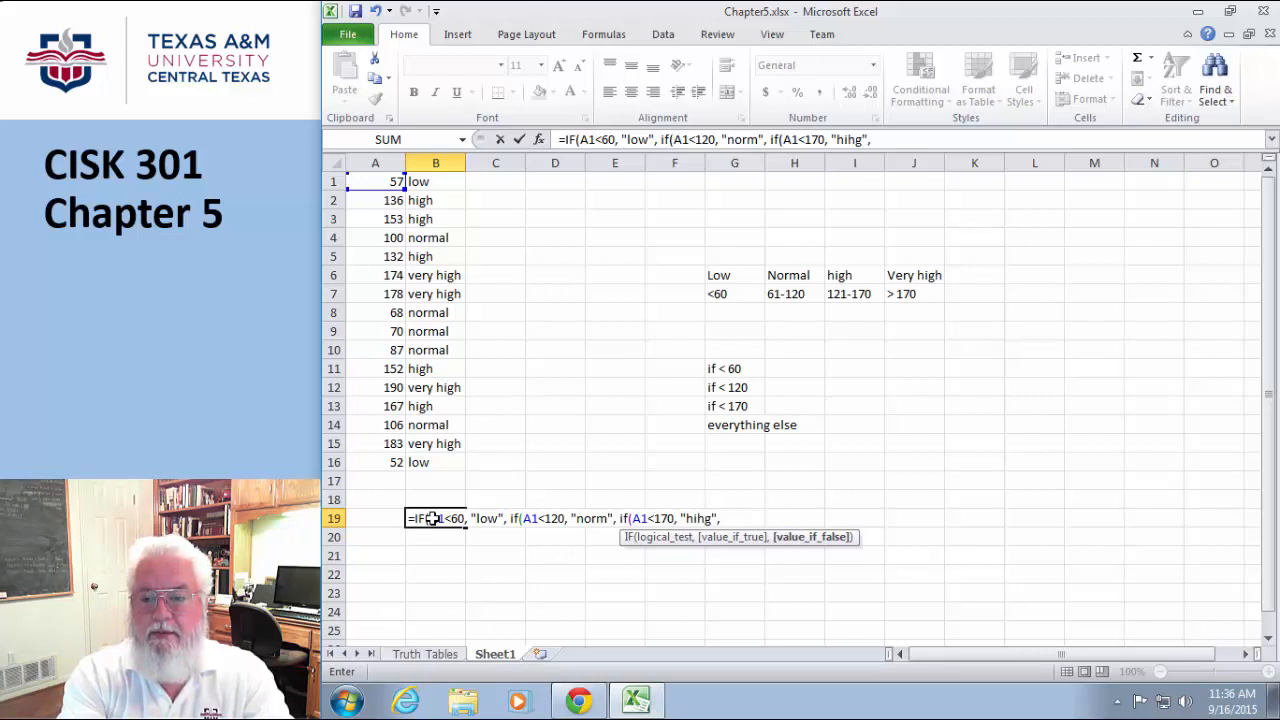
type(" \"very")
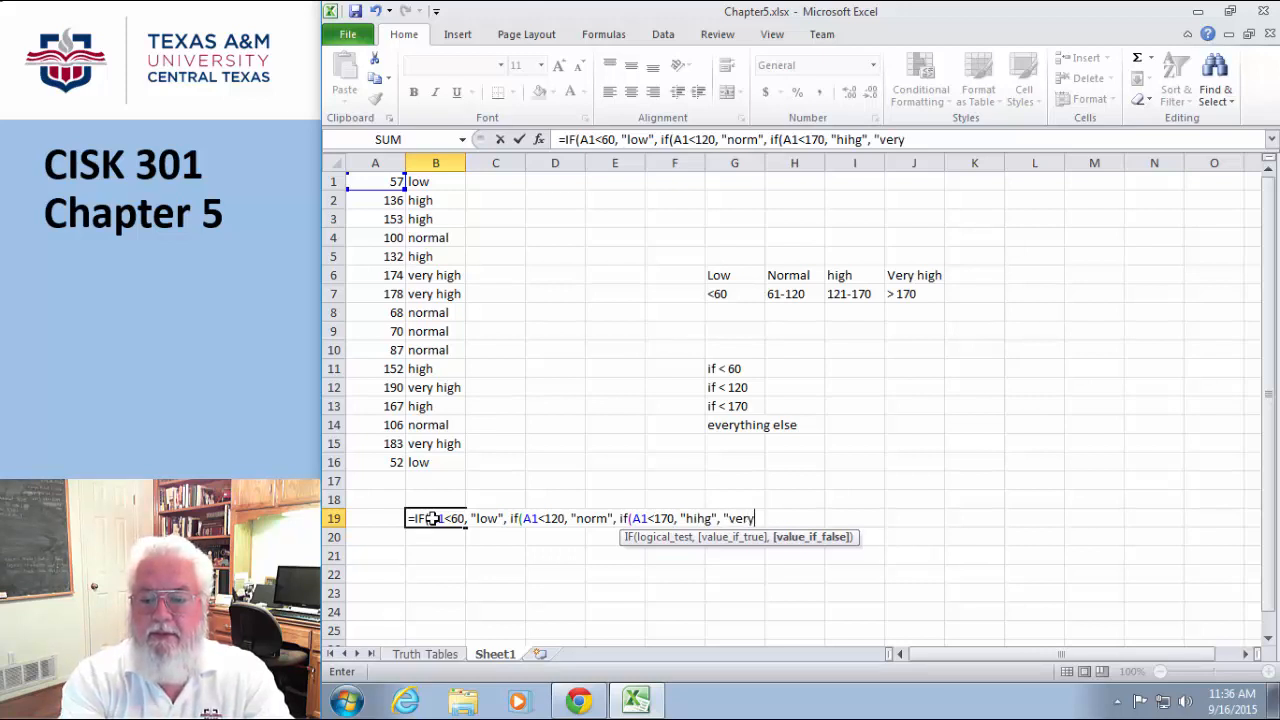
type("\"")
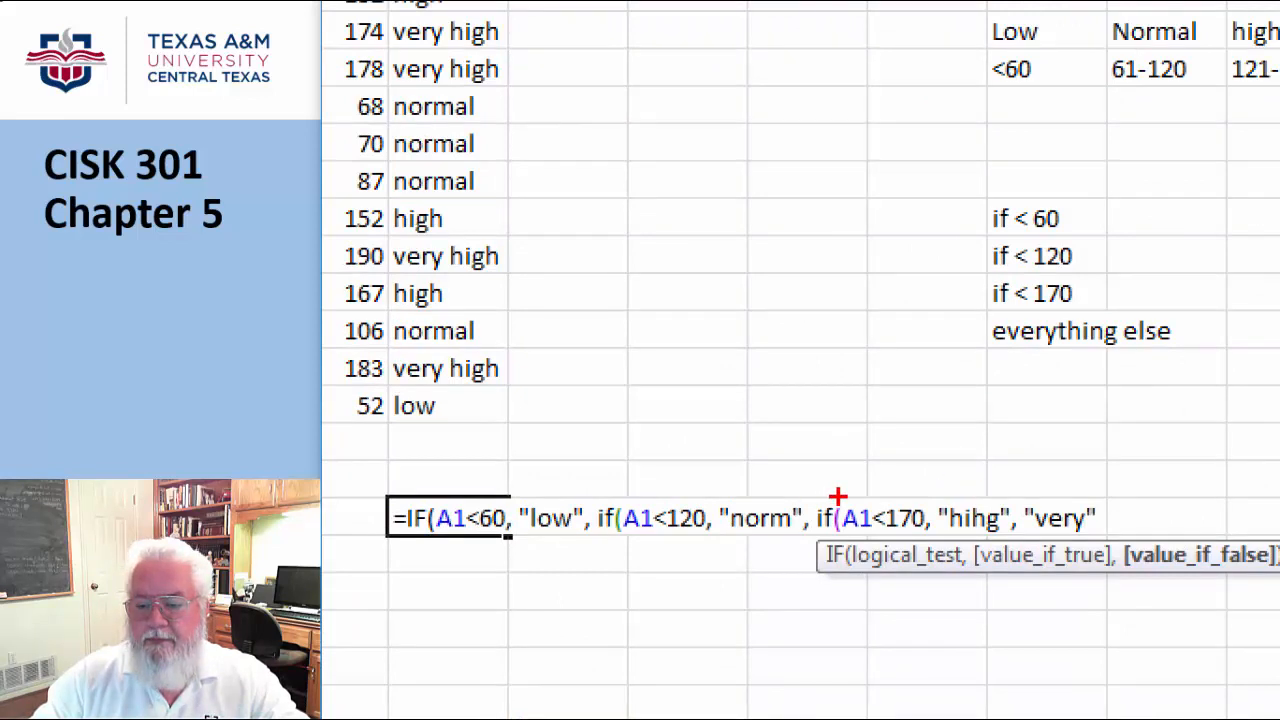
Step: Close all three IF functions at the end of B19's formula with matching parentheses
mouse_move(837, 496)
left_mouse_down()
mouse_move(818, 508)
mouse_move(850, 546)
mouse_move(858, 496)
mouse_move(838, 494)
left_mouse_up()
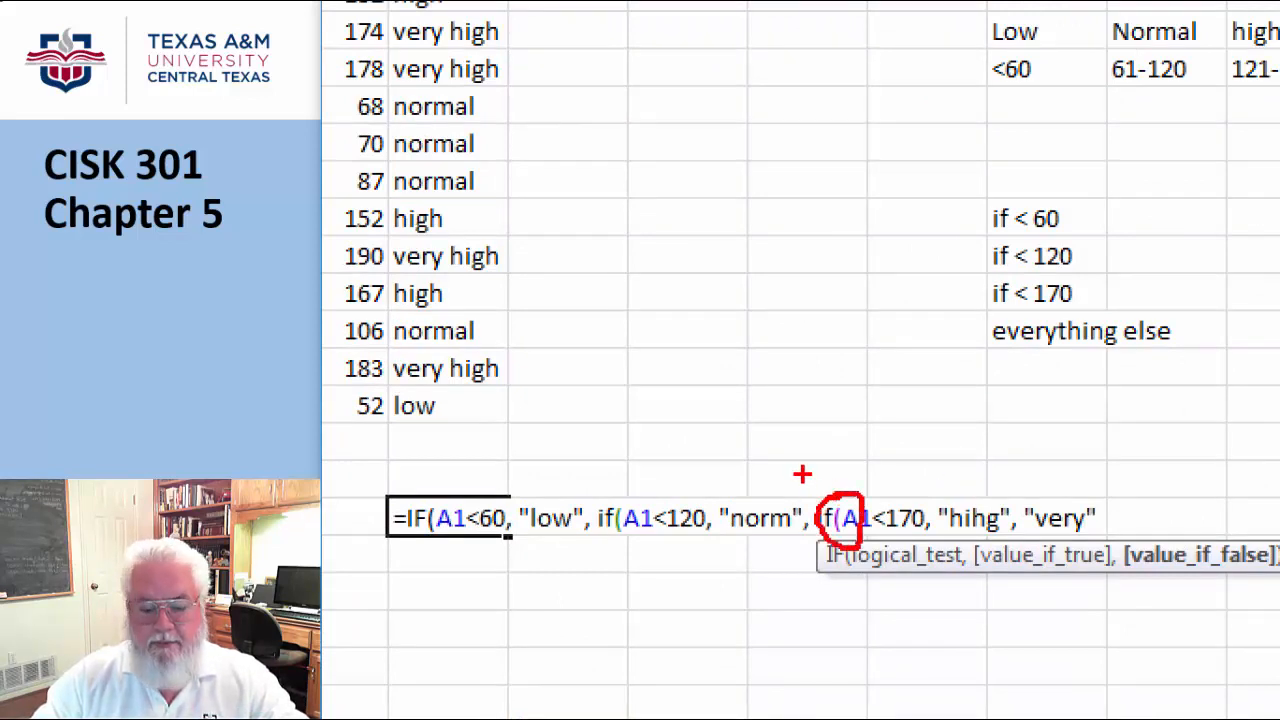
key("Escape")
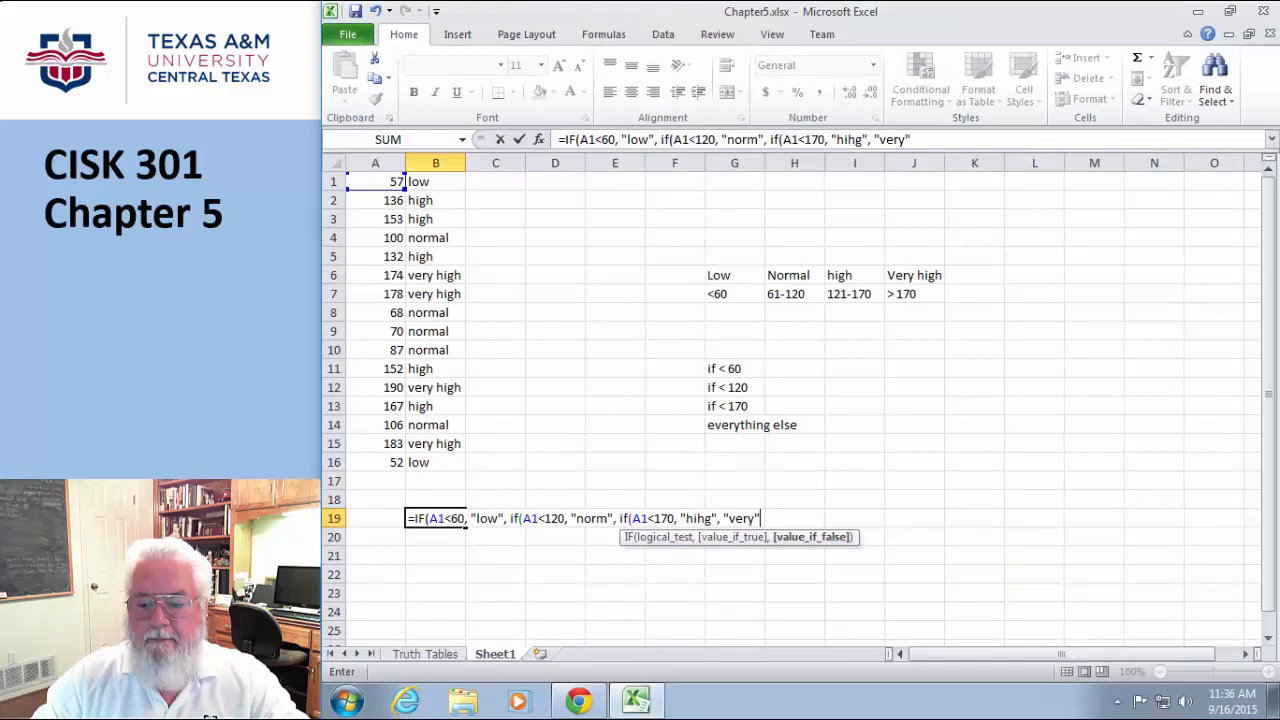
type(")")
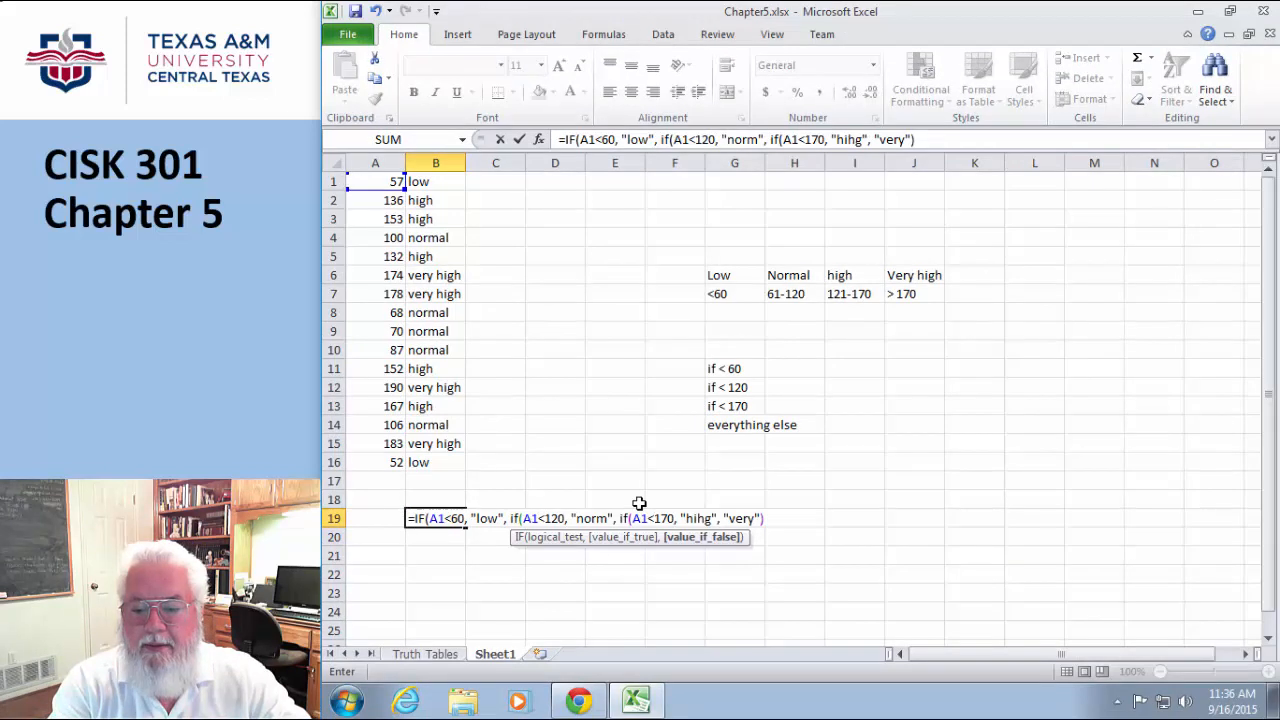
type(")")
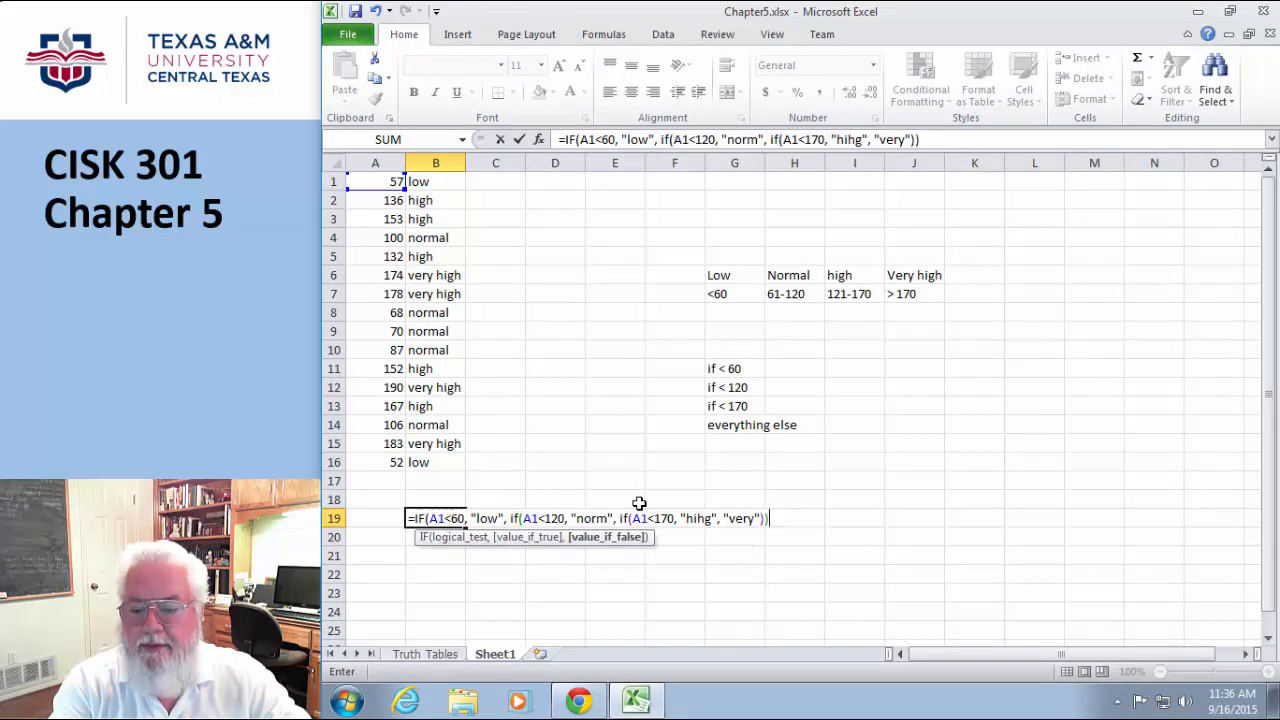
type(")")
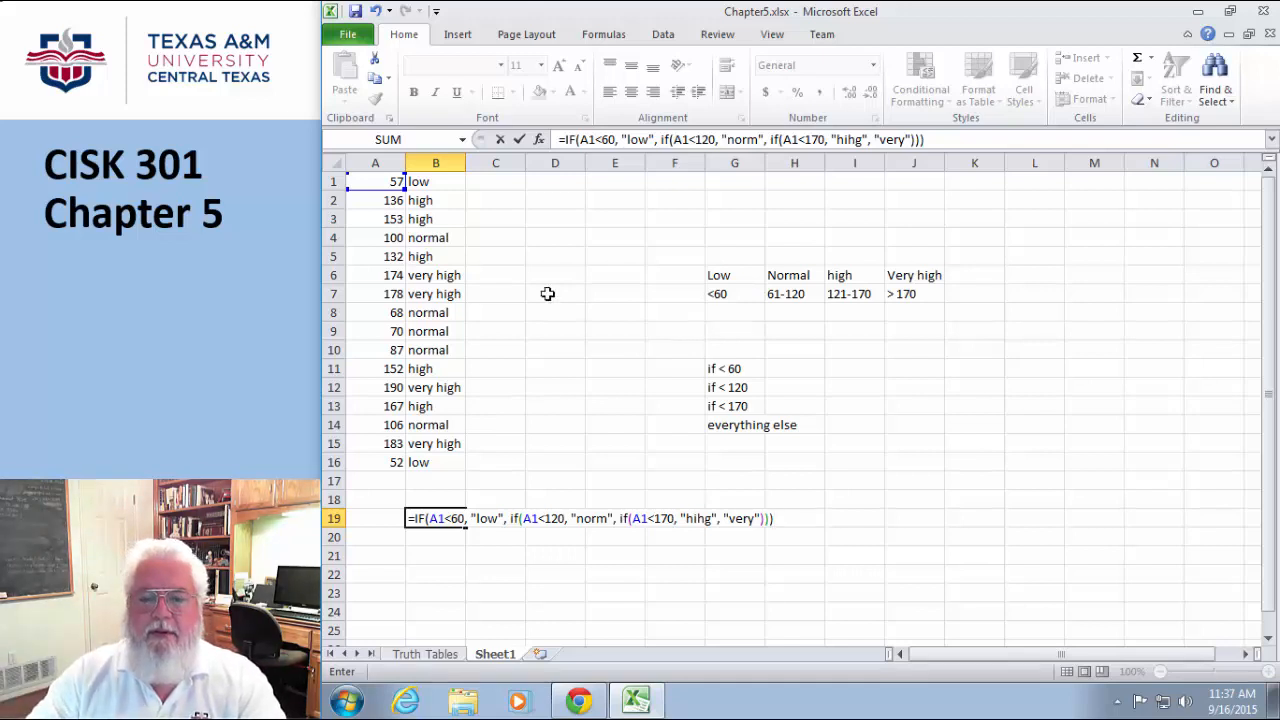
Step: Enter the sample numbers 12, 55, 42, 22, 21, 18 and 6 in cells D1 through D7
left_click(542, 183)
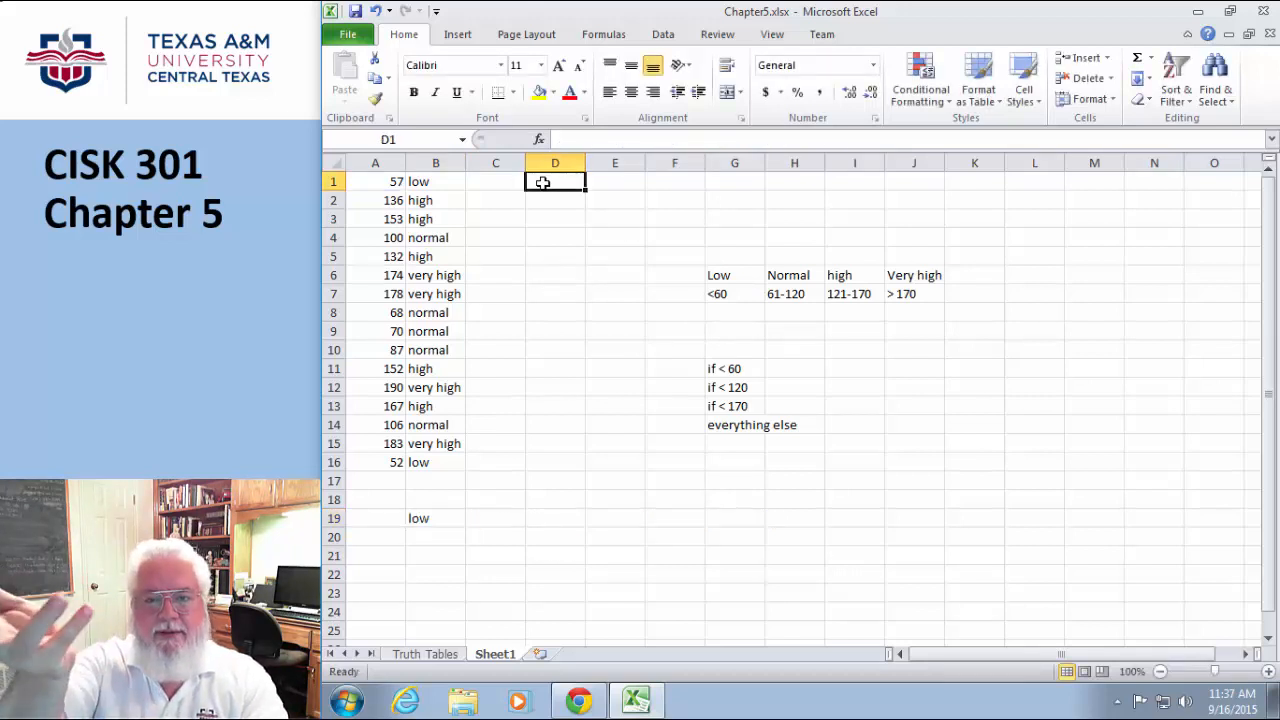
type("12")
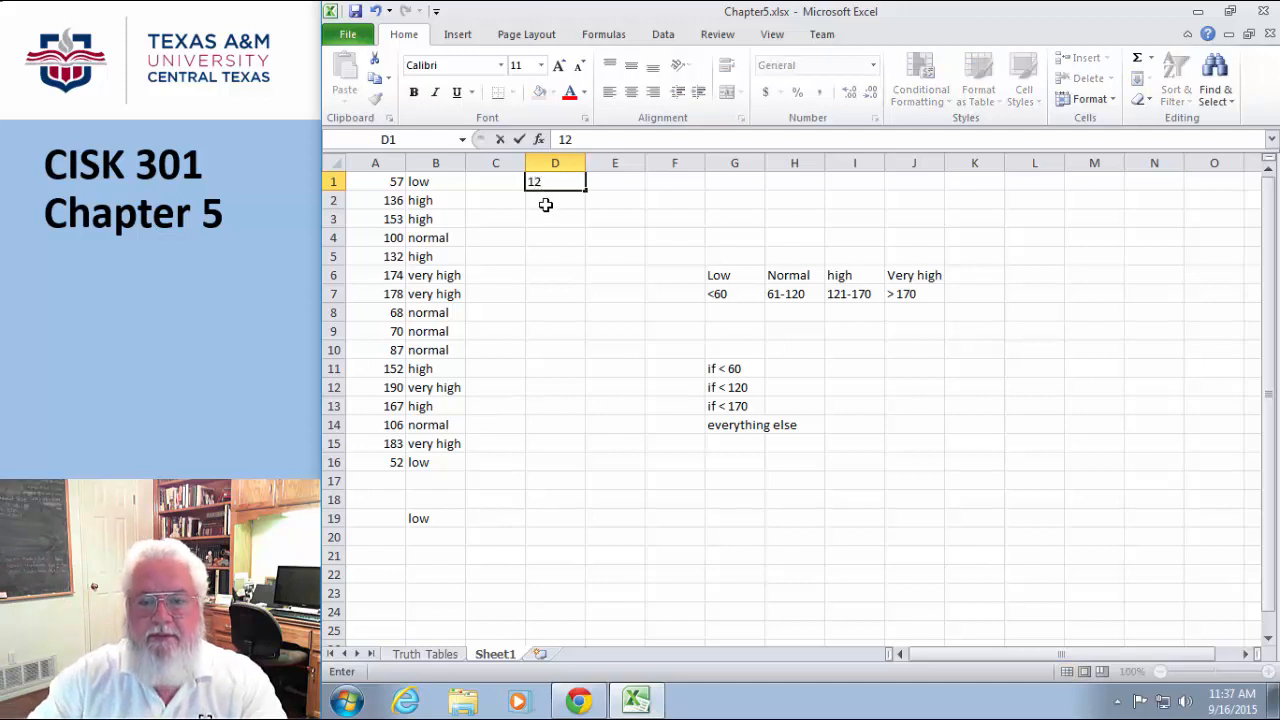
key("Return")
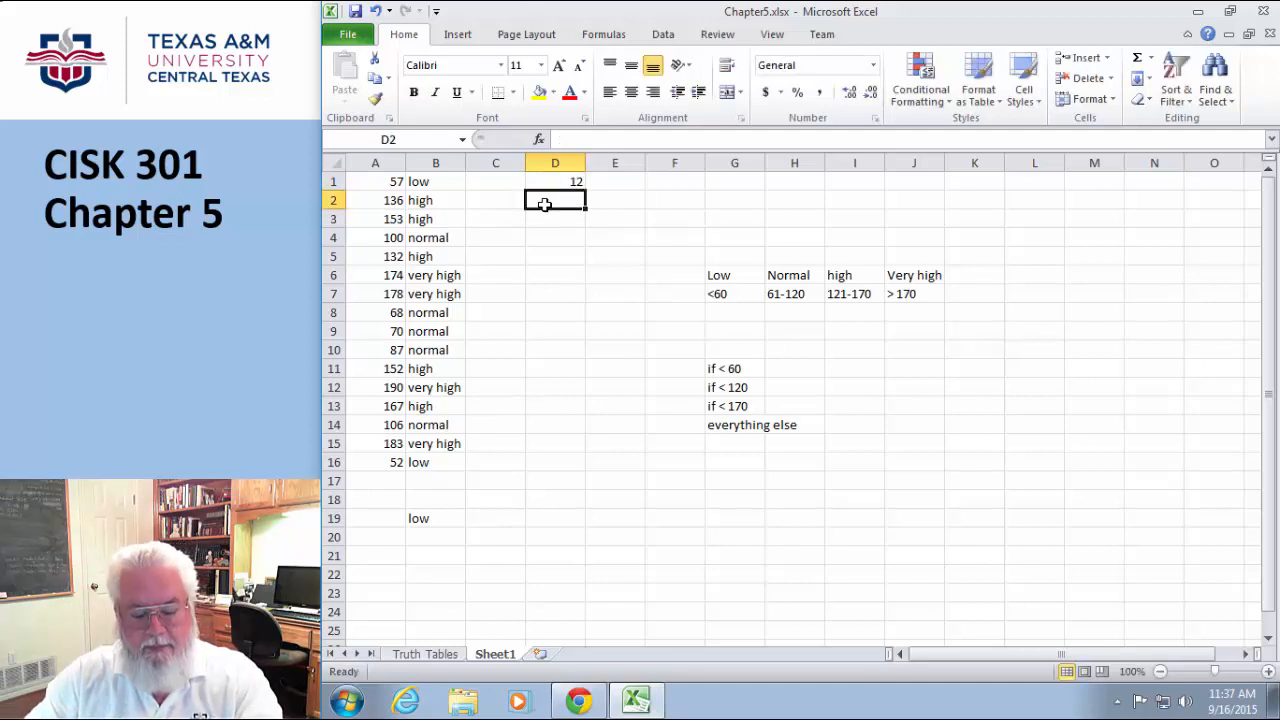
type("55")
key("Return")
type("42")
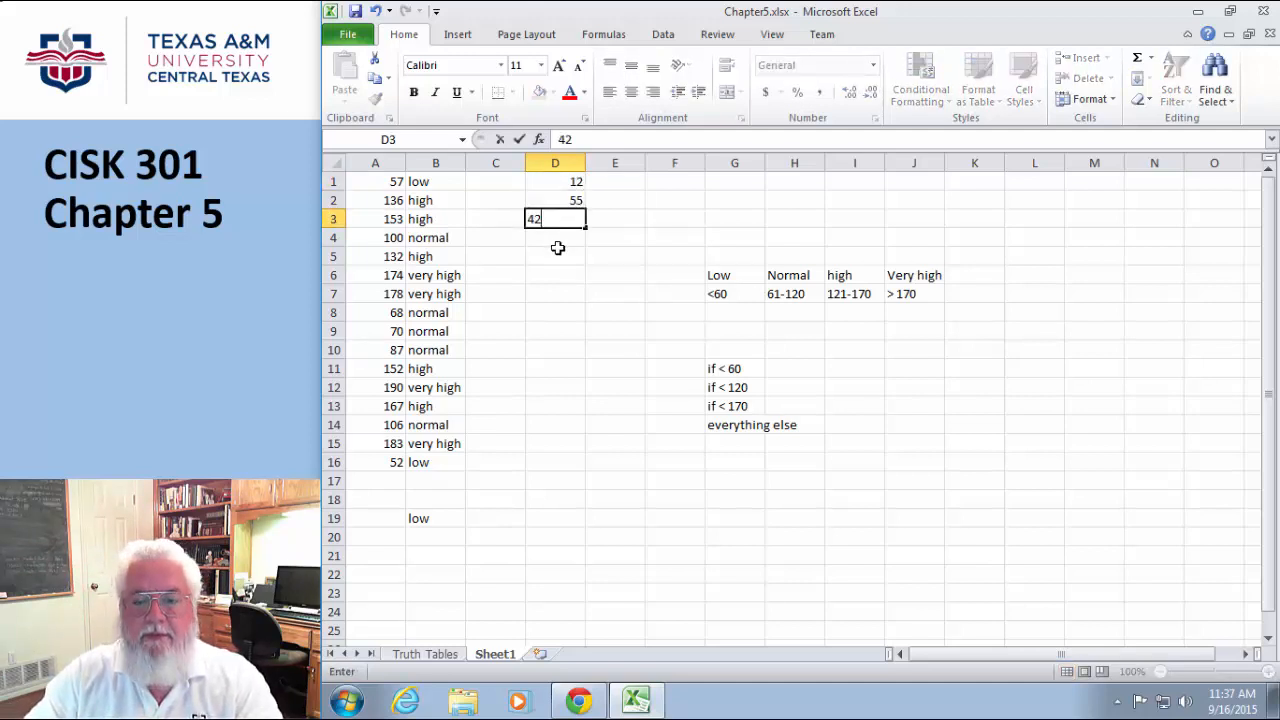
key("Return")
type("22")
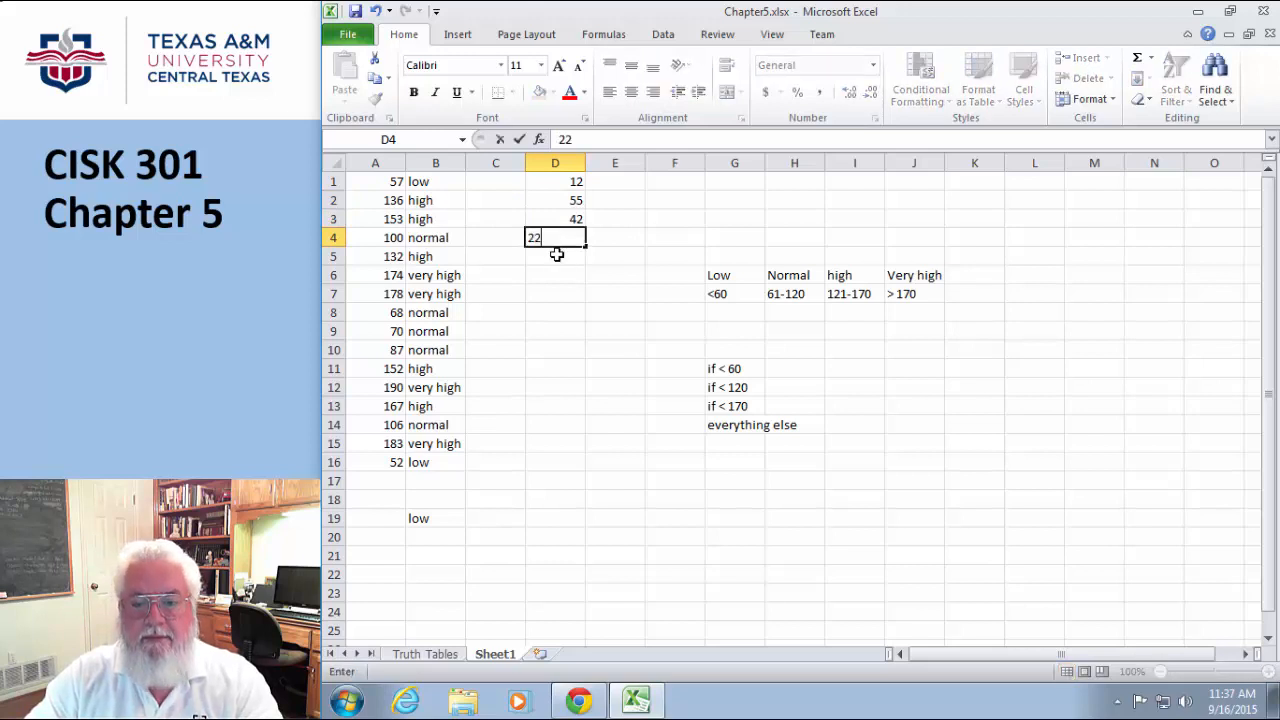
key("Return")
type("21")
key("Return")
type("1")
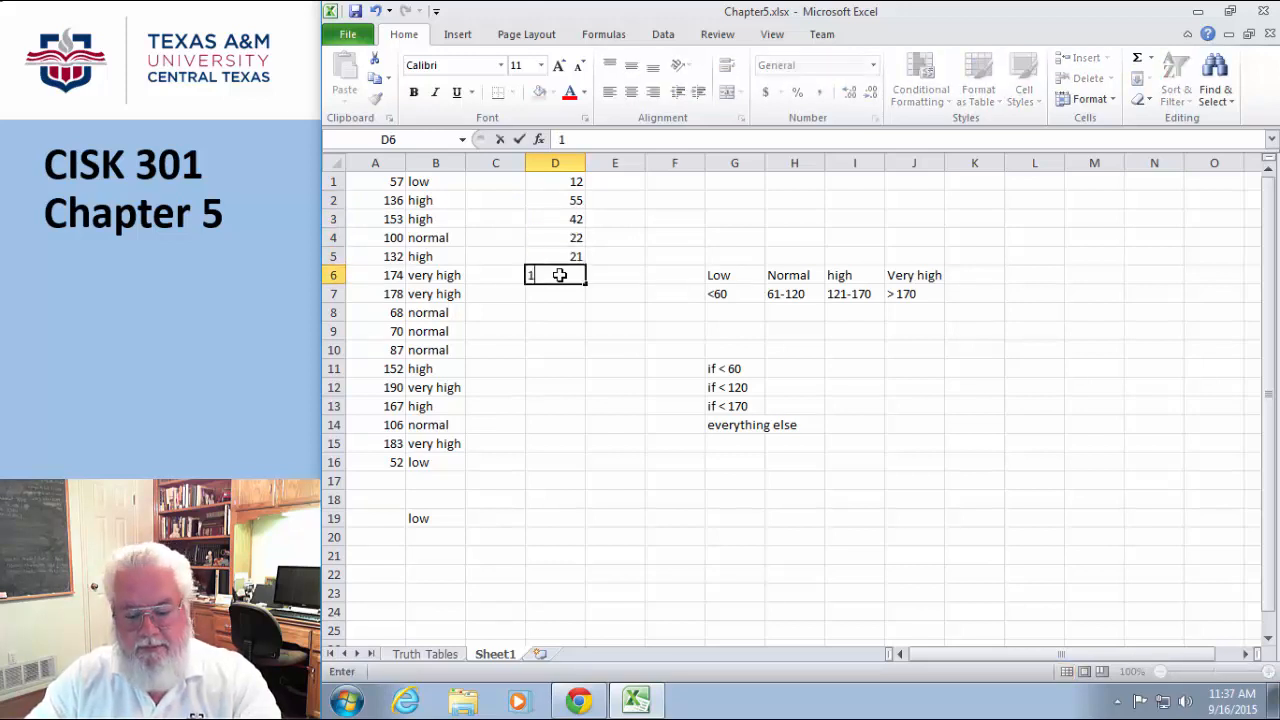
type("8")
key("Return")
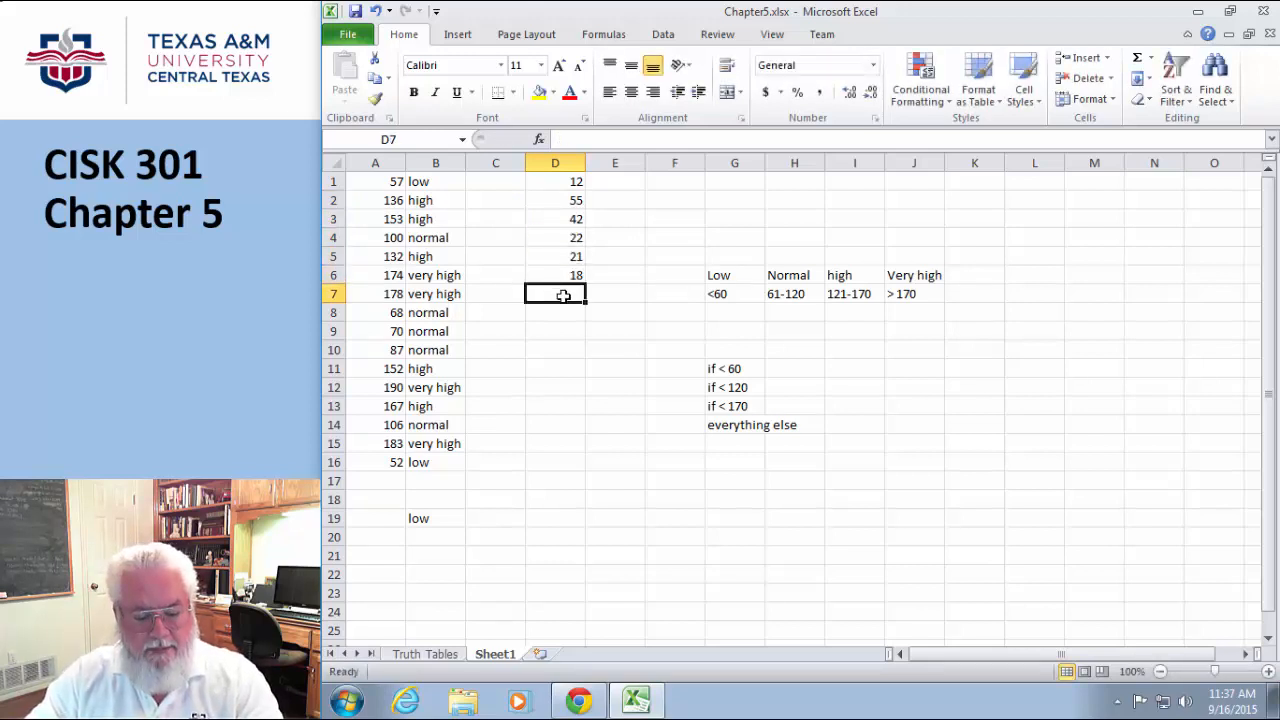
type("6")
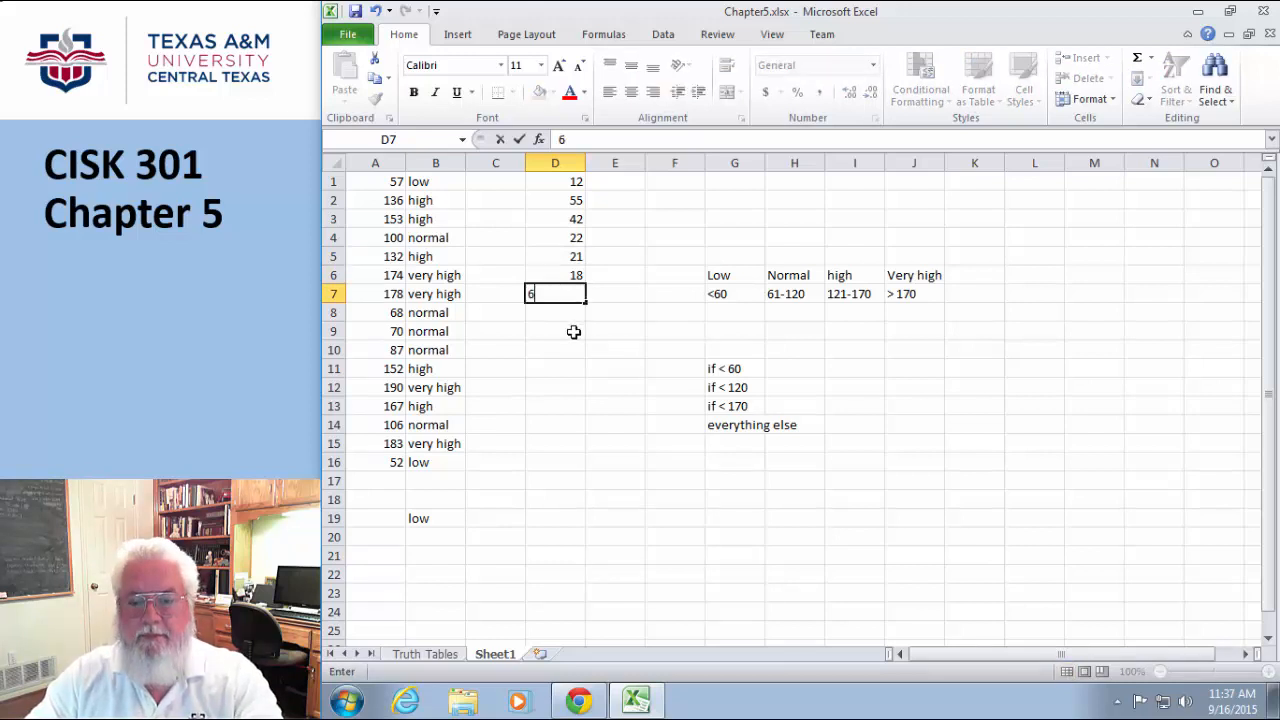
left_click(569, 333)
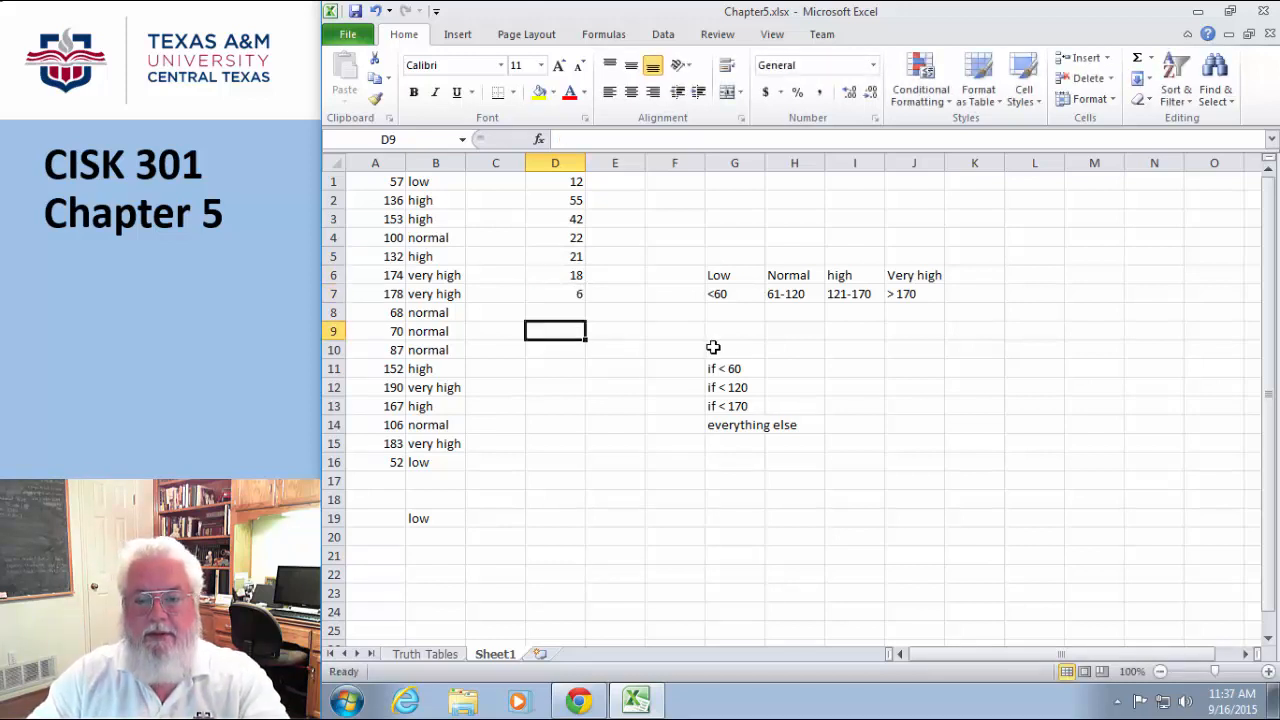
Step: Write the note "between 18 and 25" in cell G3
left_click(745, 214)
type("between")
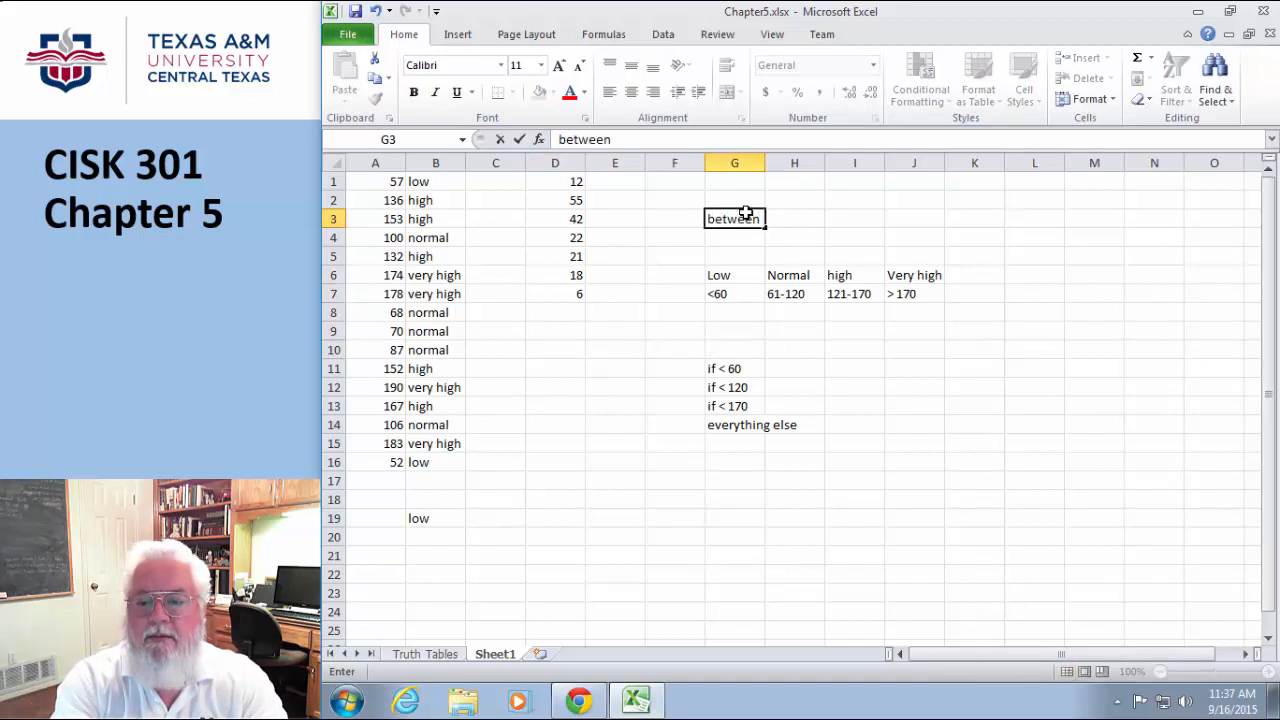
type(" 12 and")
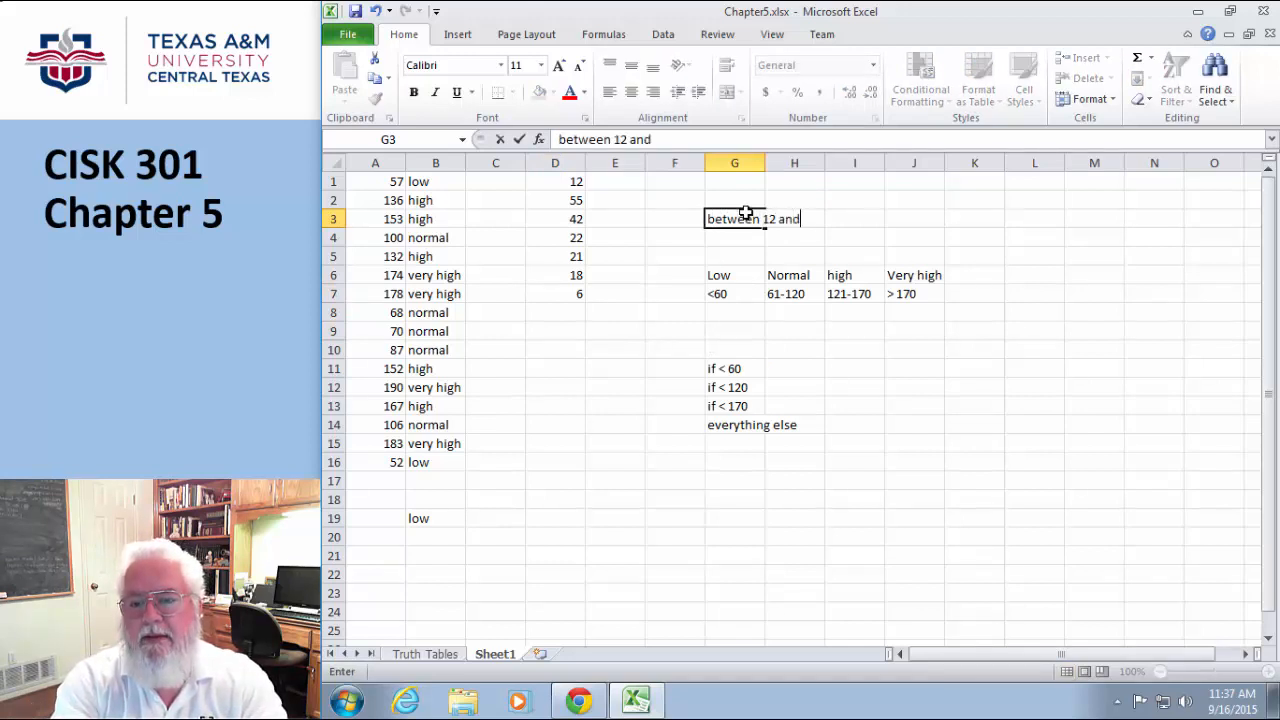
type(" 25")
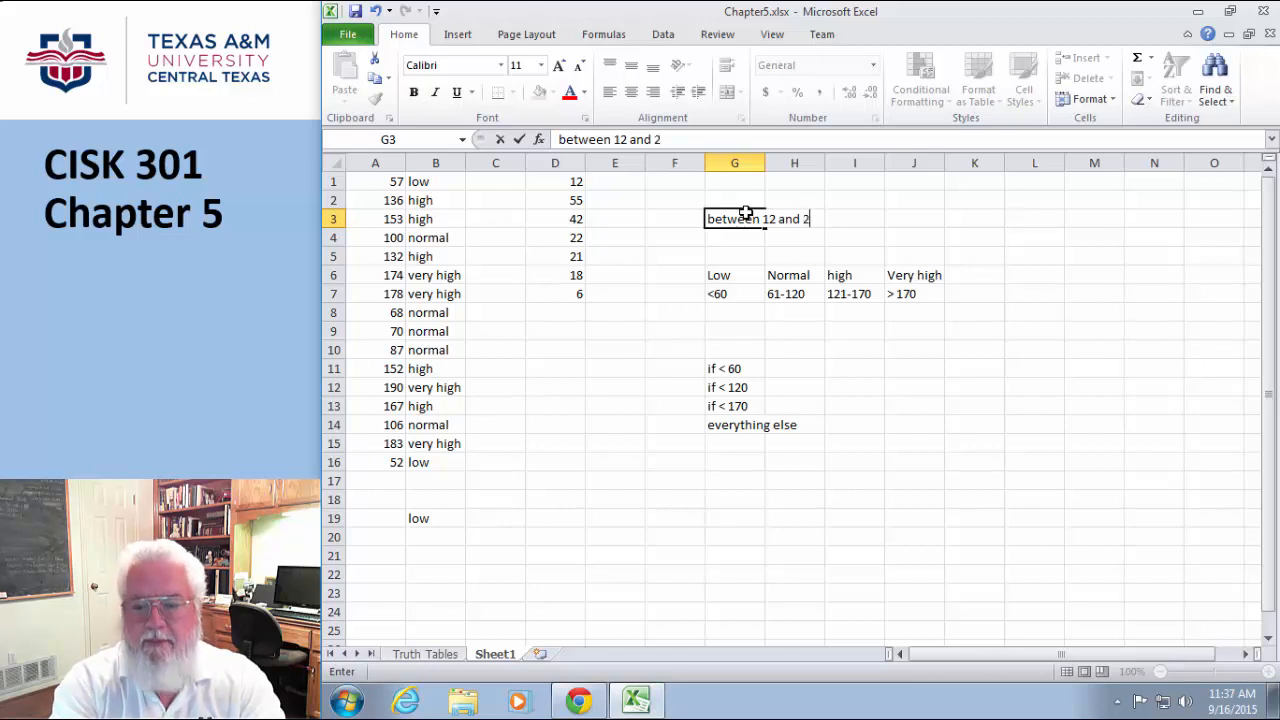
left_click(622, 139)
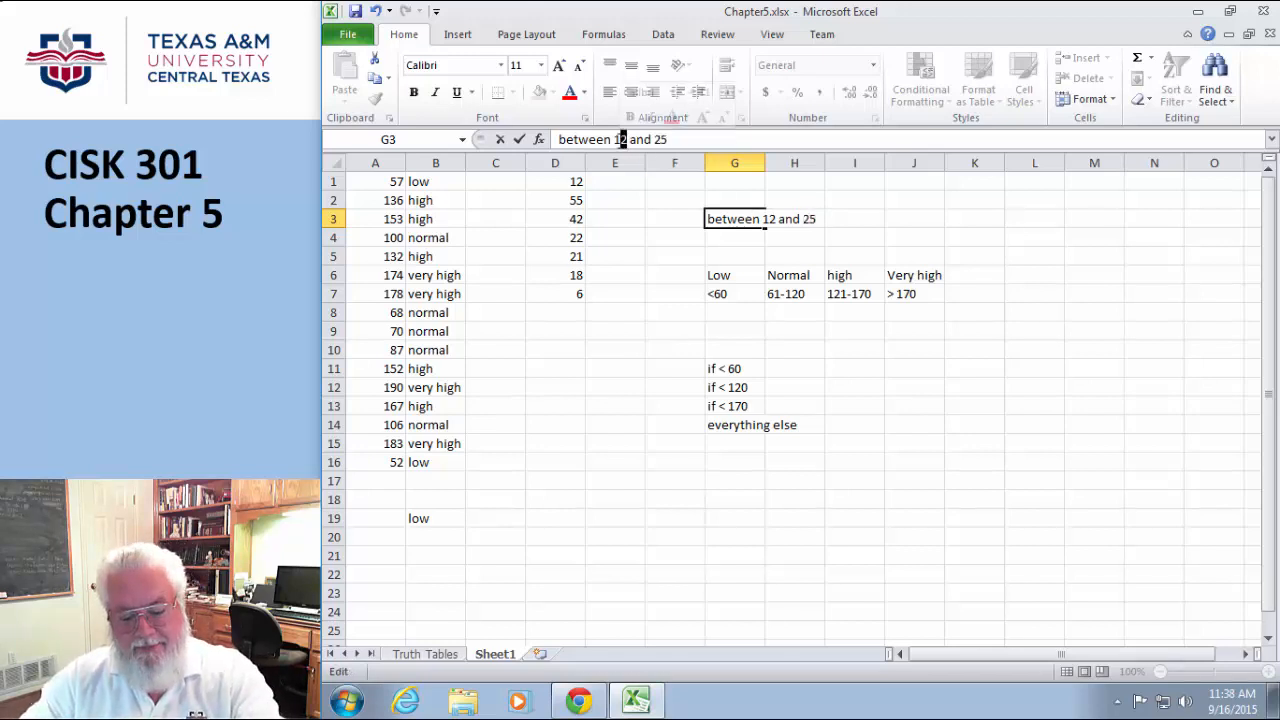
type("8")
left_click(947, 404)
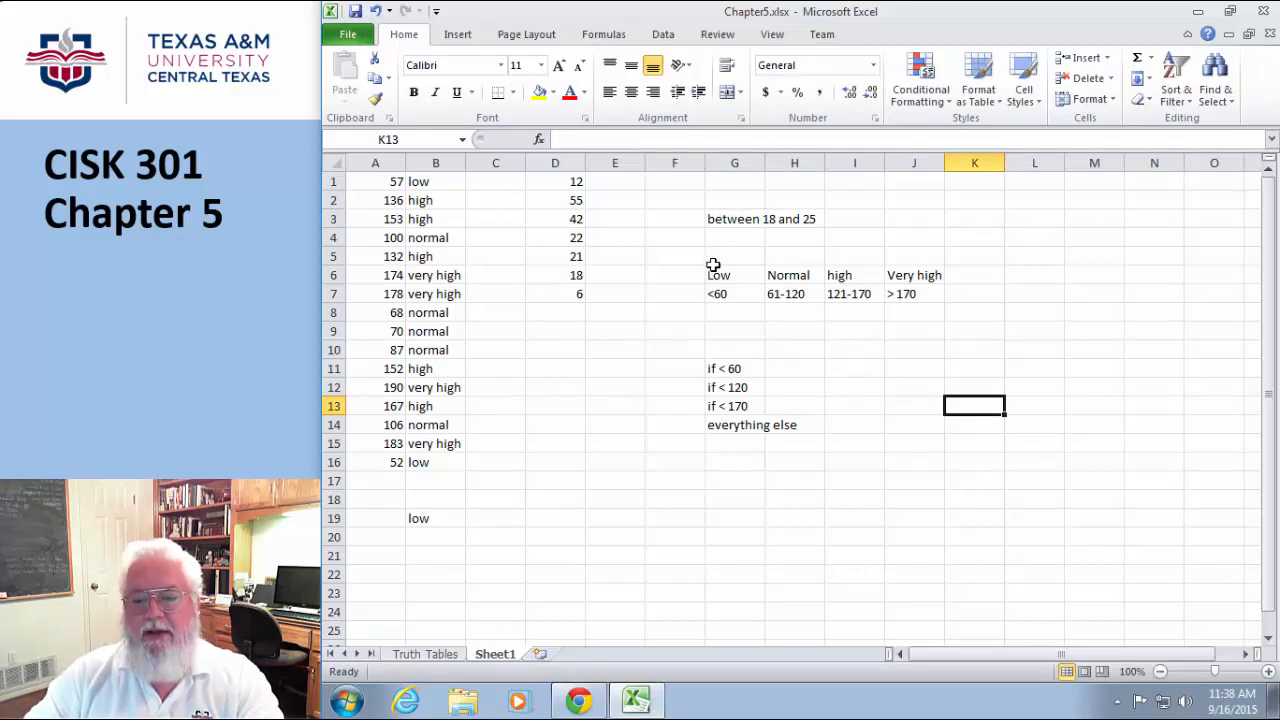
Step: Write the condition "if >=18 and <=25" in cell G4, directly below the range note
left_click_drag(711, 266, 878, 296)
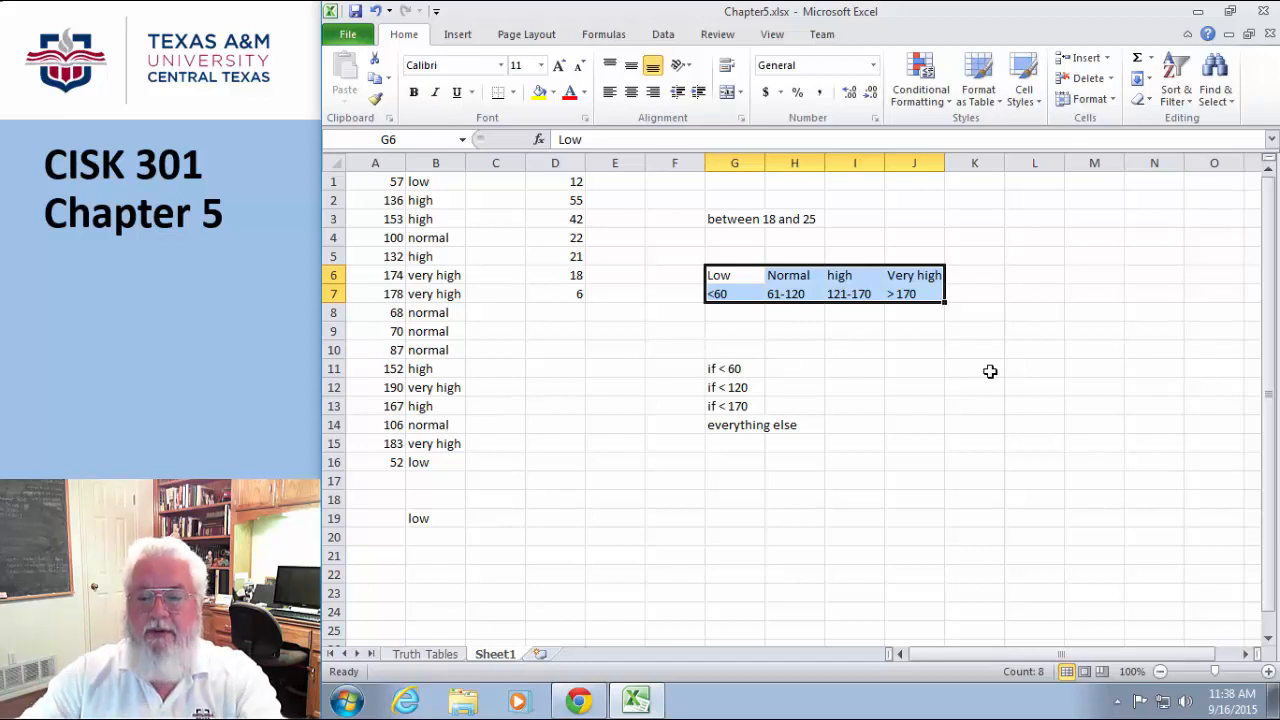
left_click(734, 237)
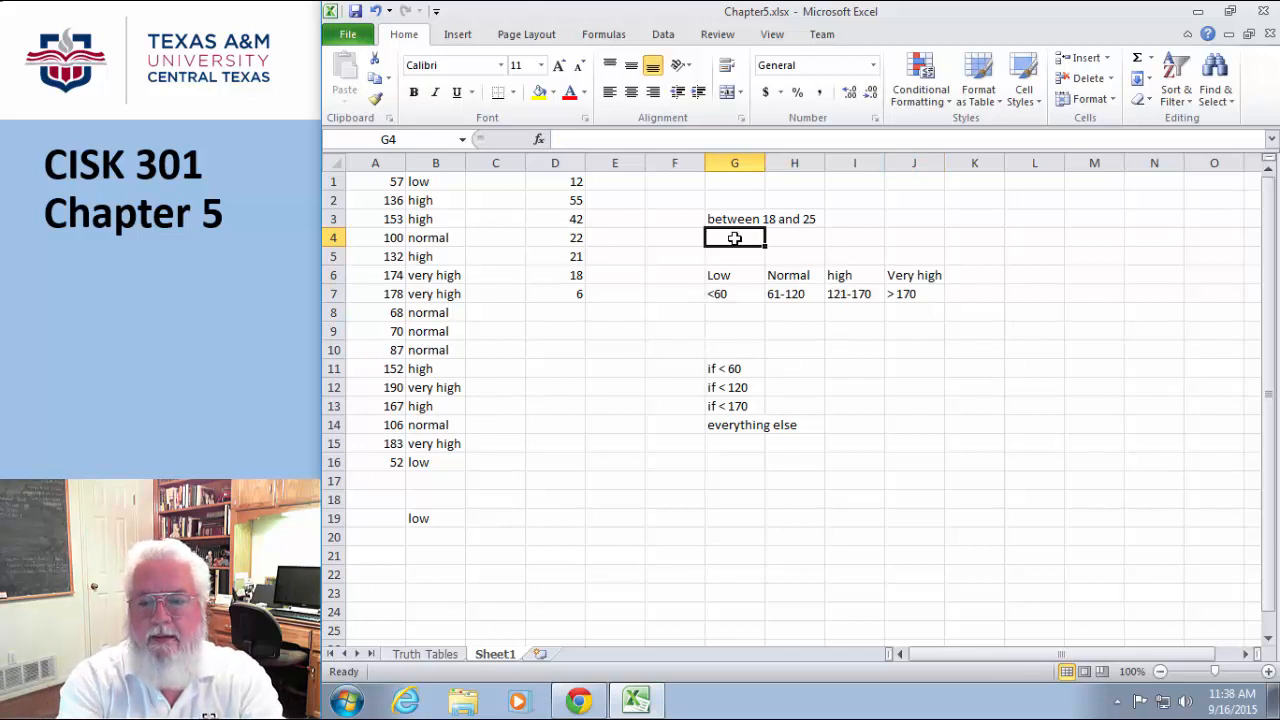
type("if")
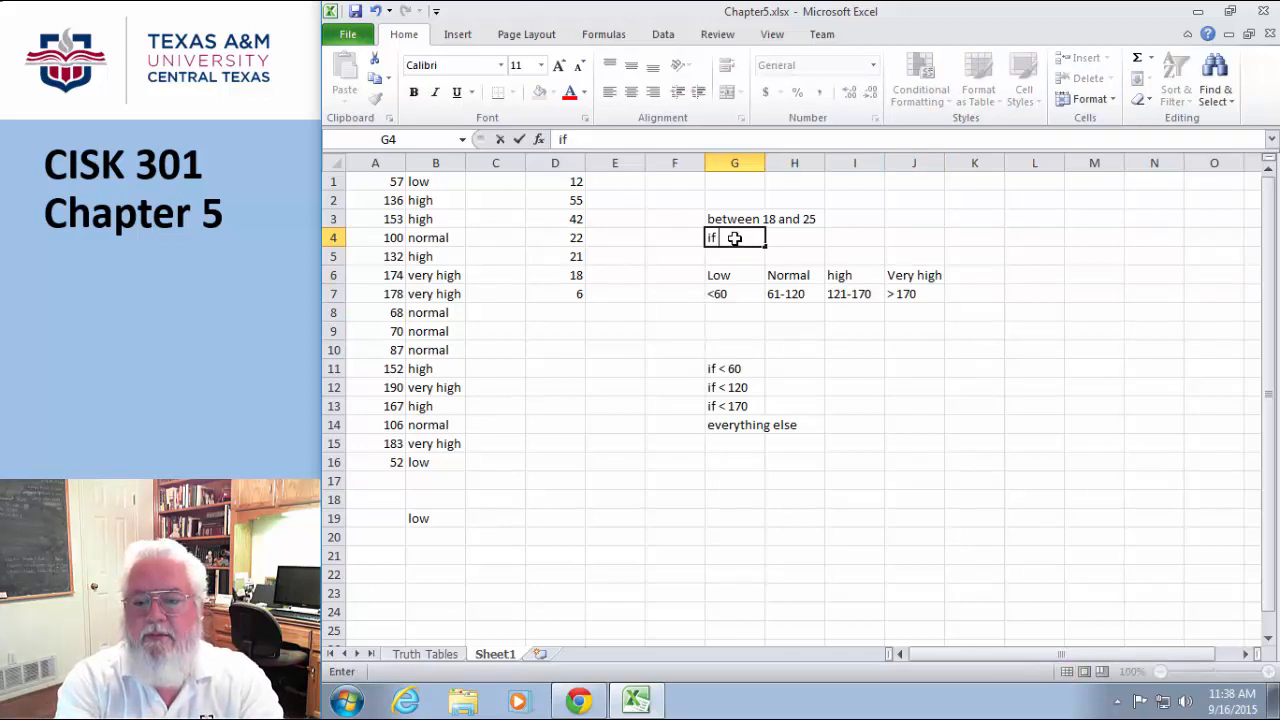
type(" >=")
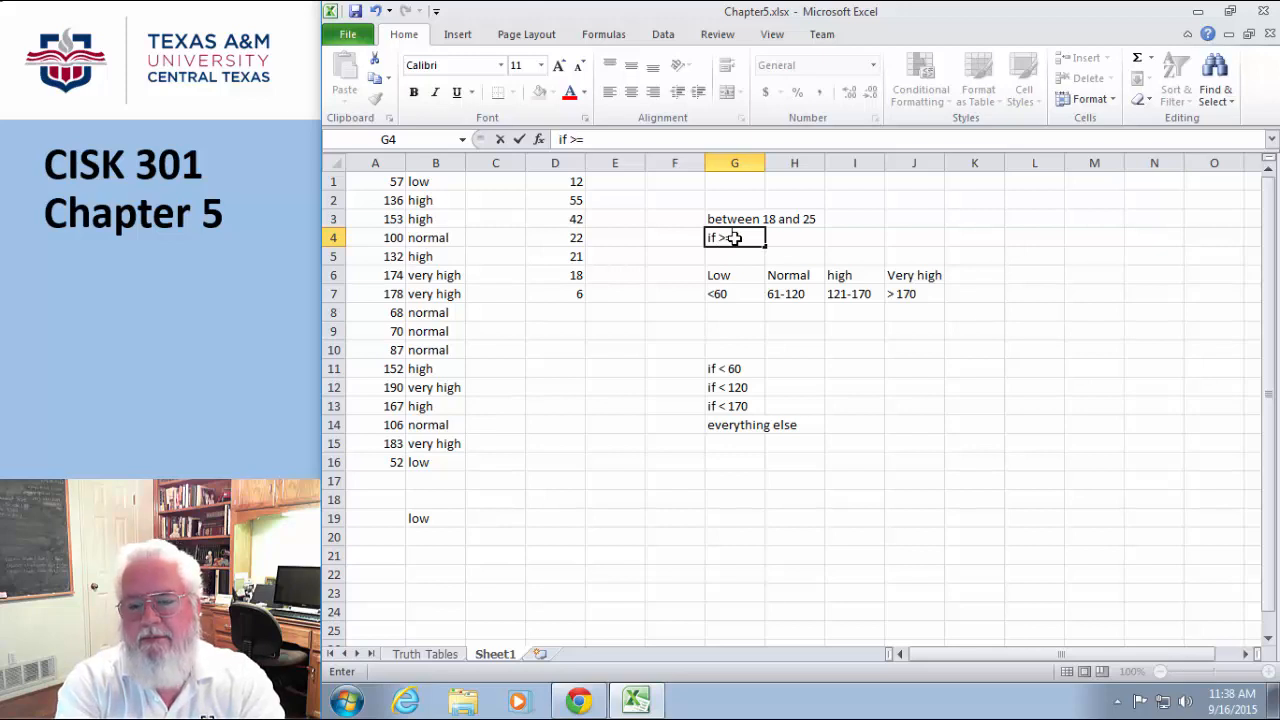
type("18 a")
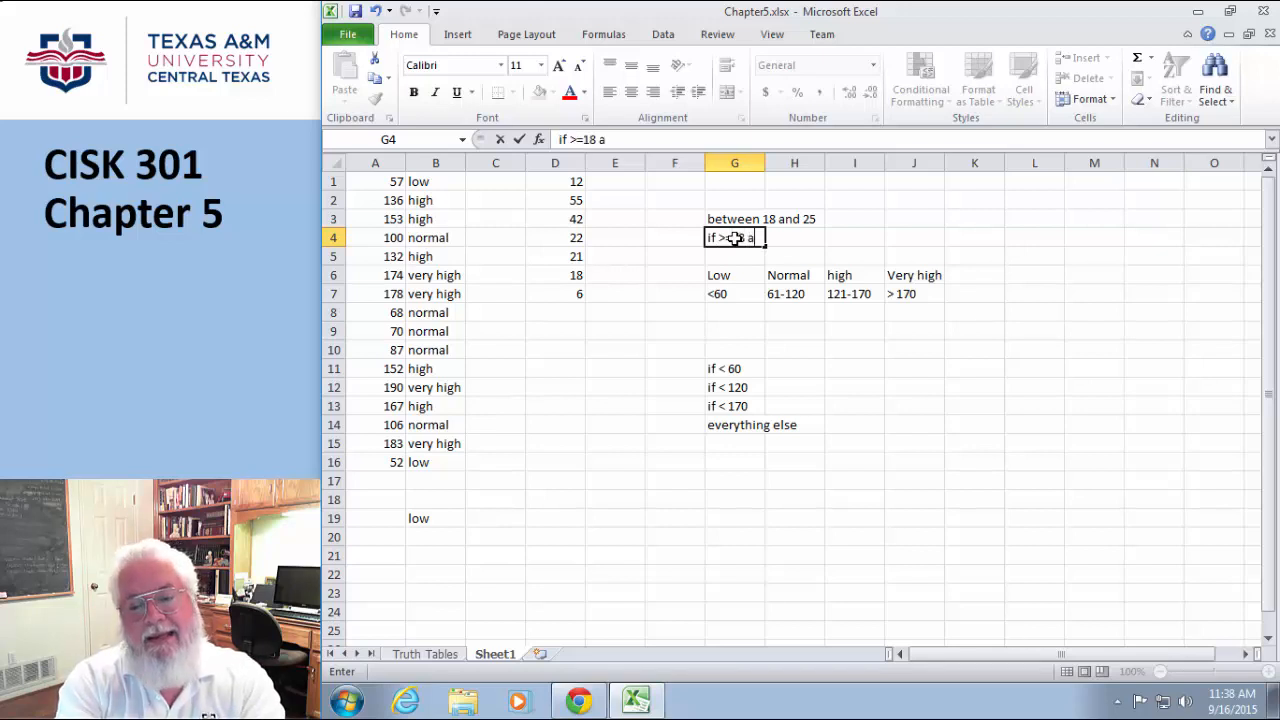
type("nd ")
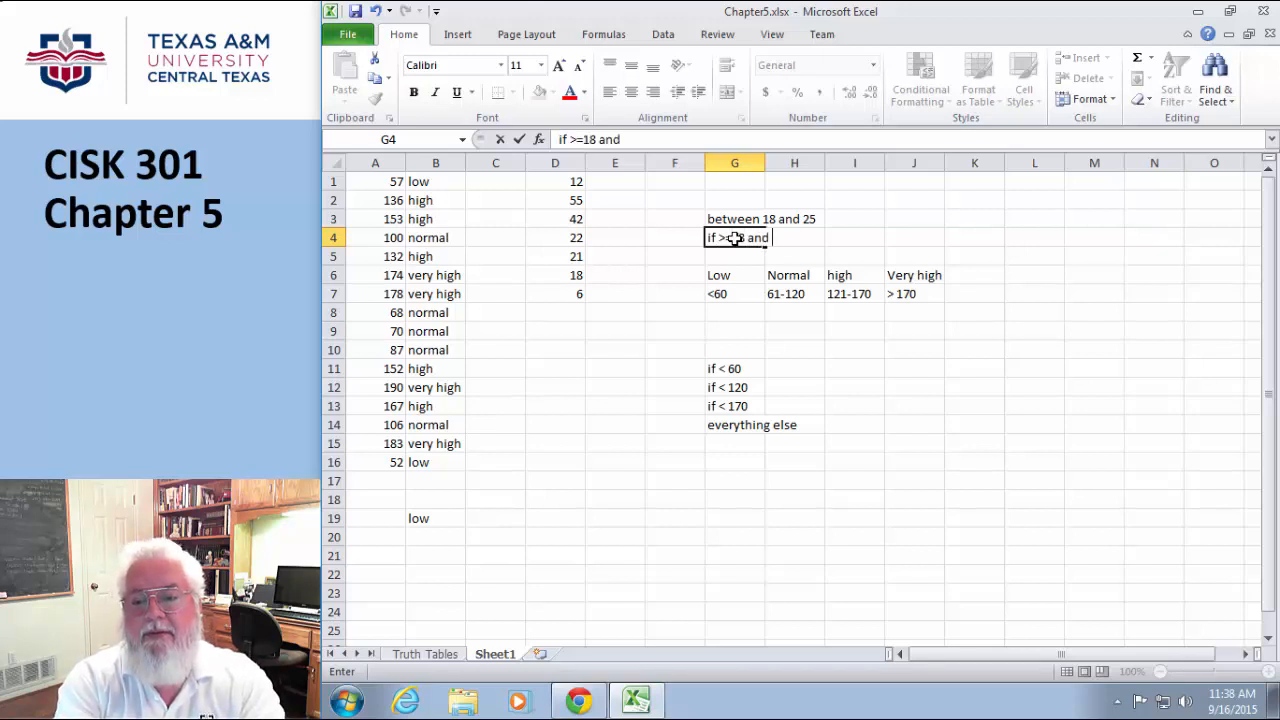
type("<=")
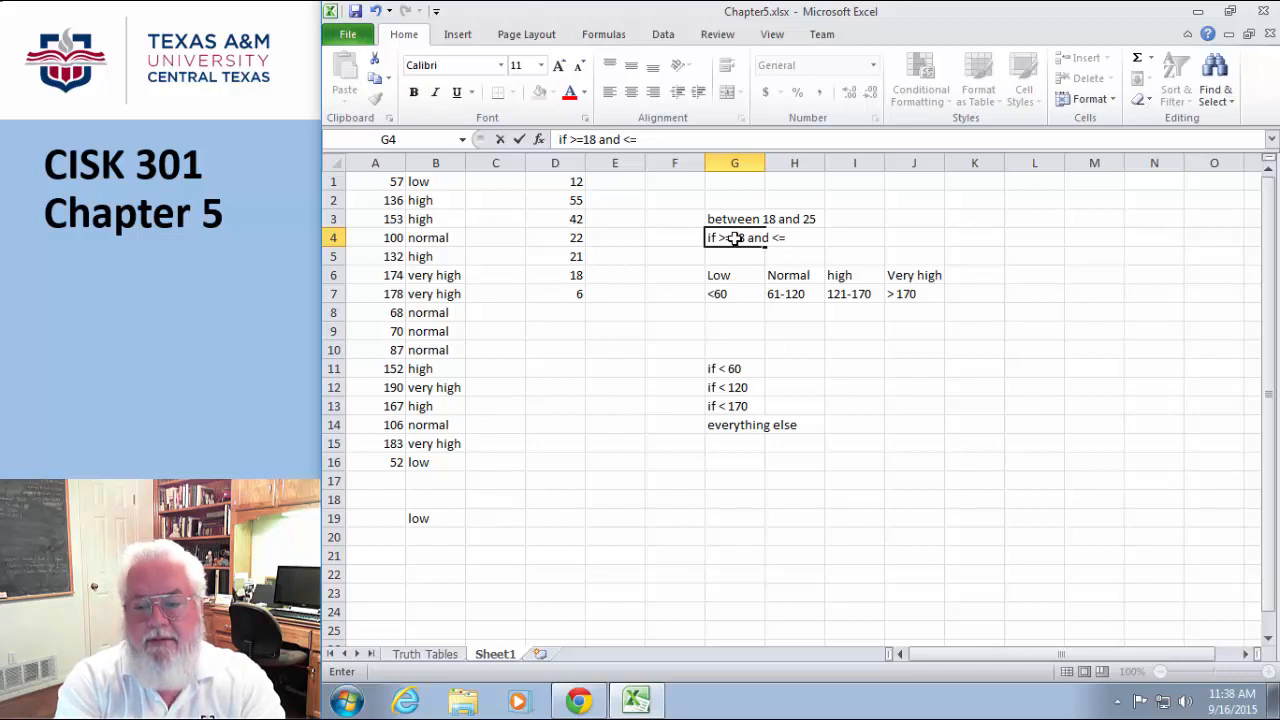
type("25")
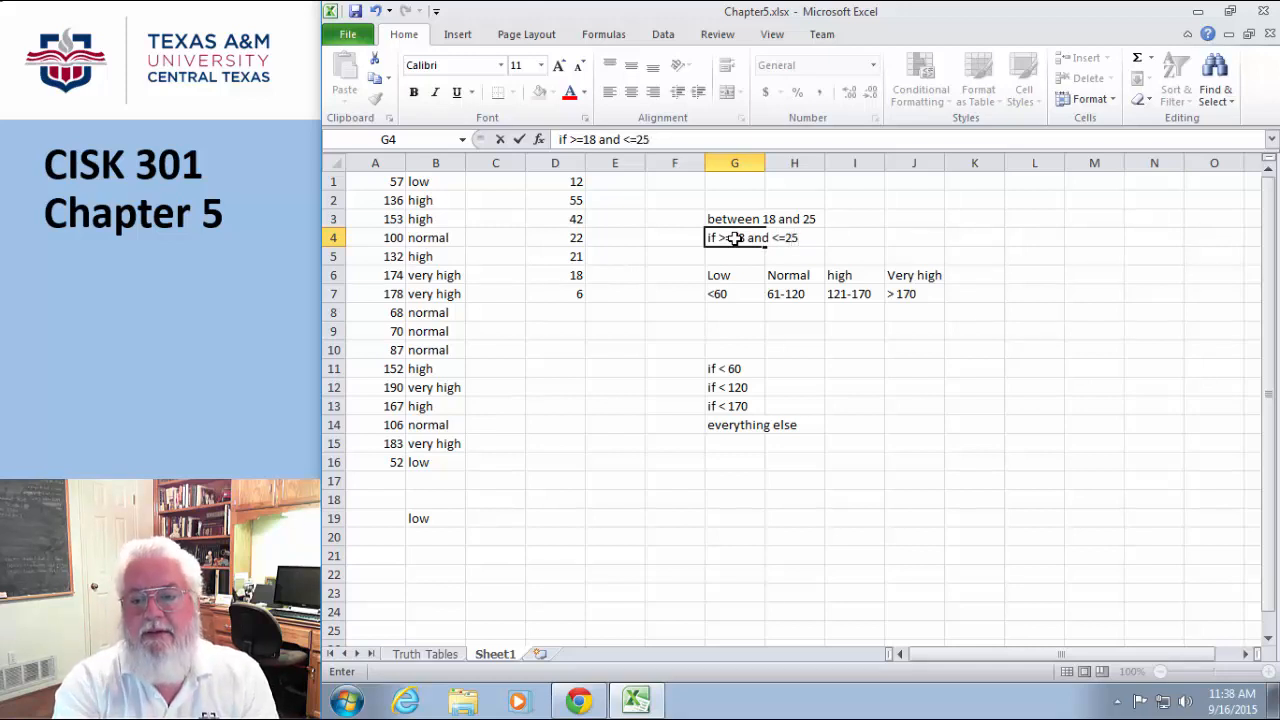
left_click(960, 385)
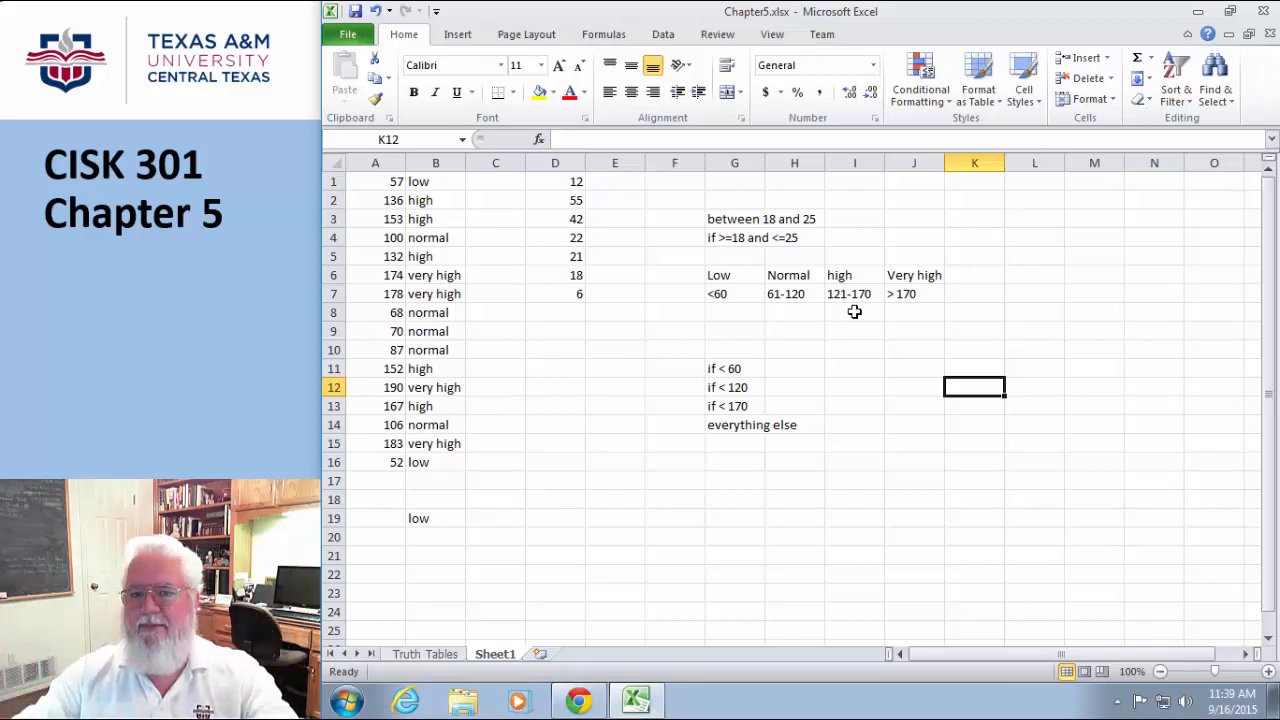
Step: Draft the plain-text condition "if(D1>=18 AND D1<=25" in cell E1, without a leading equals sign
left_click(612, 182)
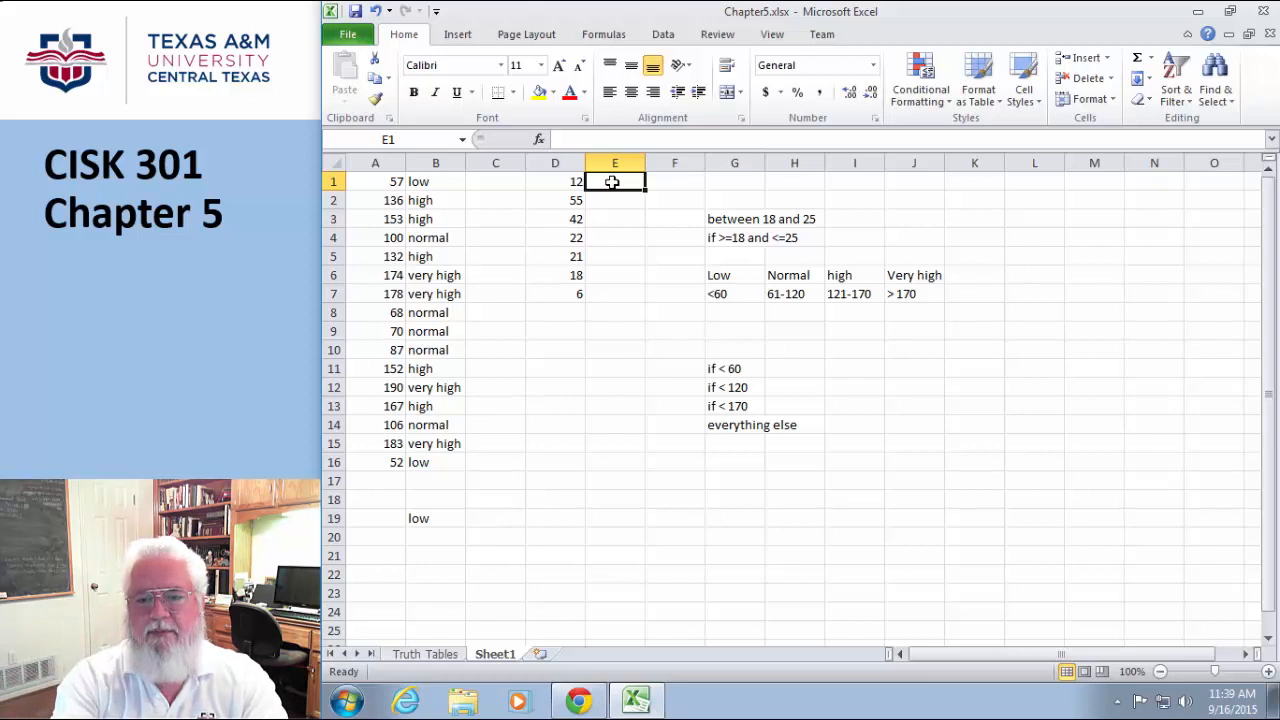
type("if(")
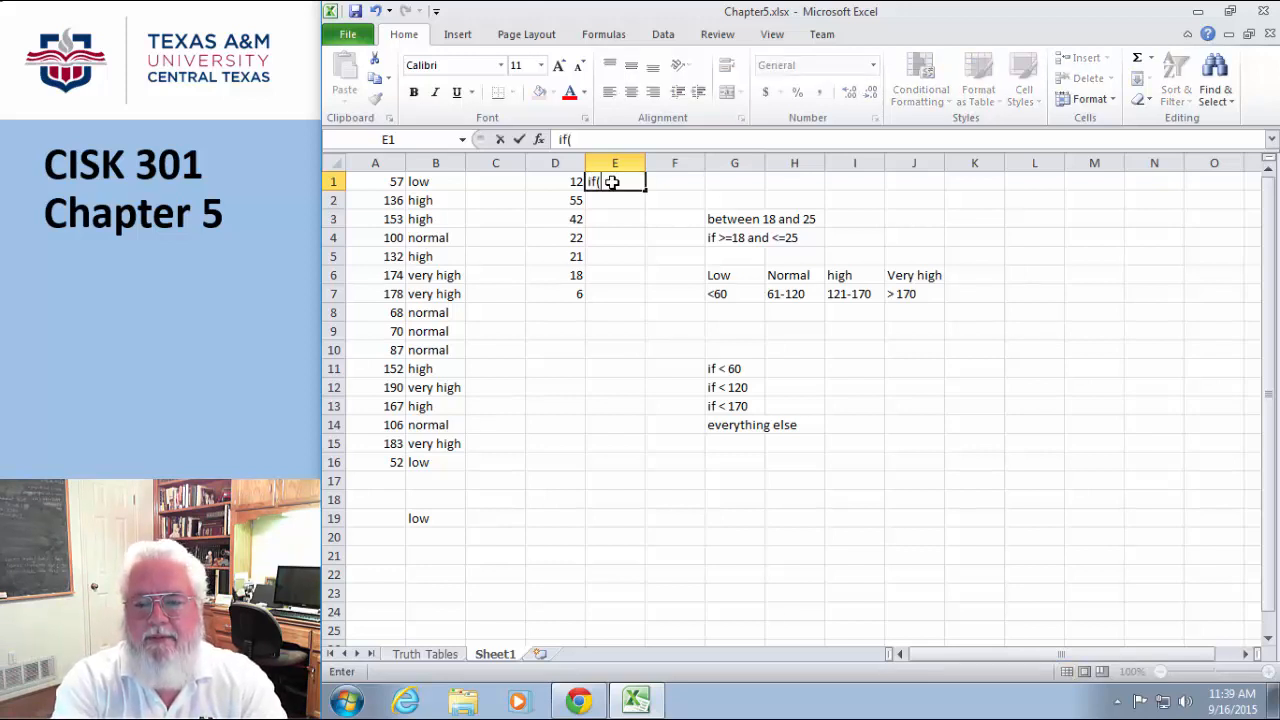
type("D1")
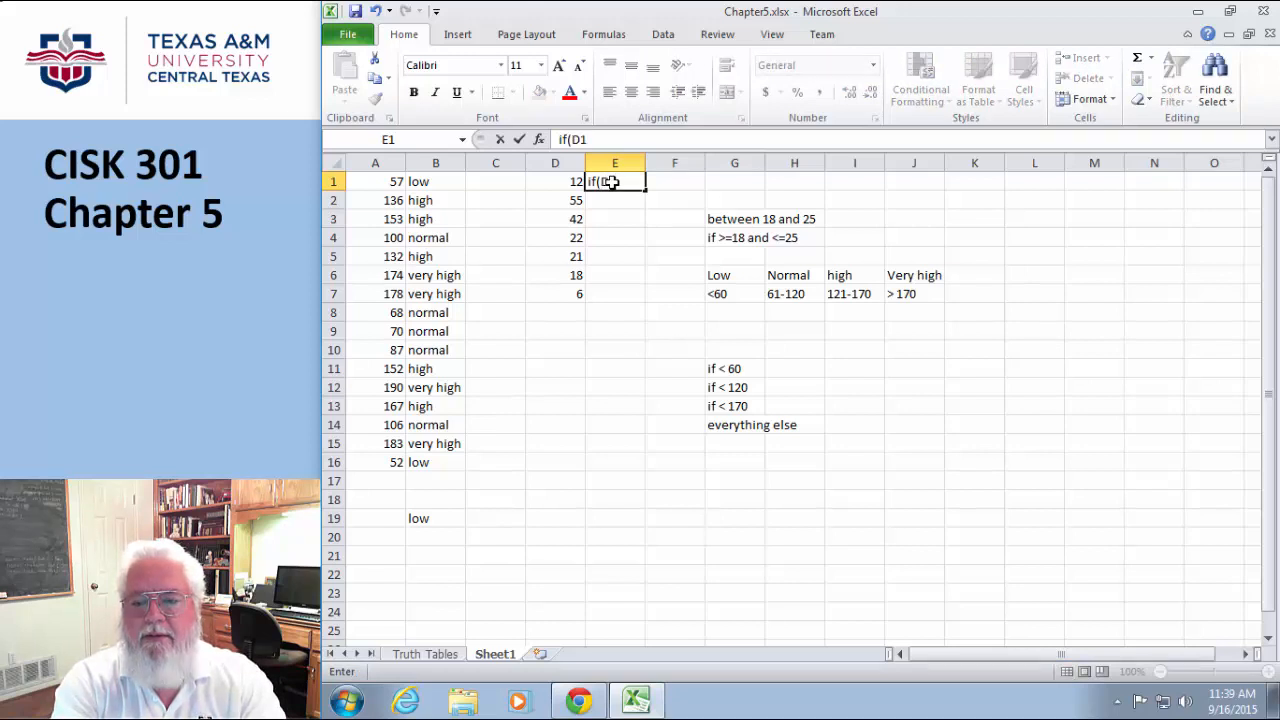
type(">=18")
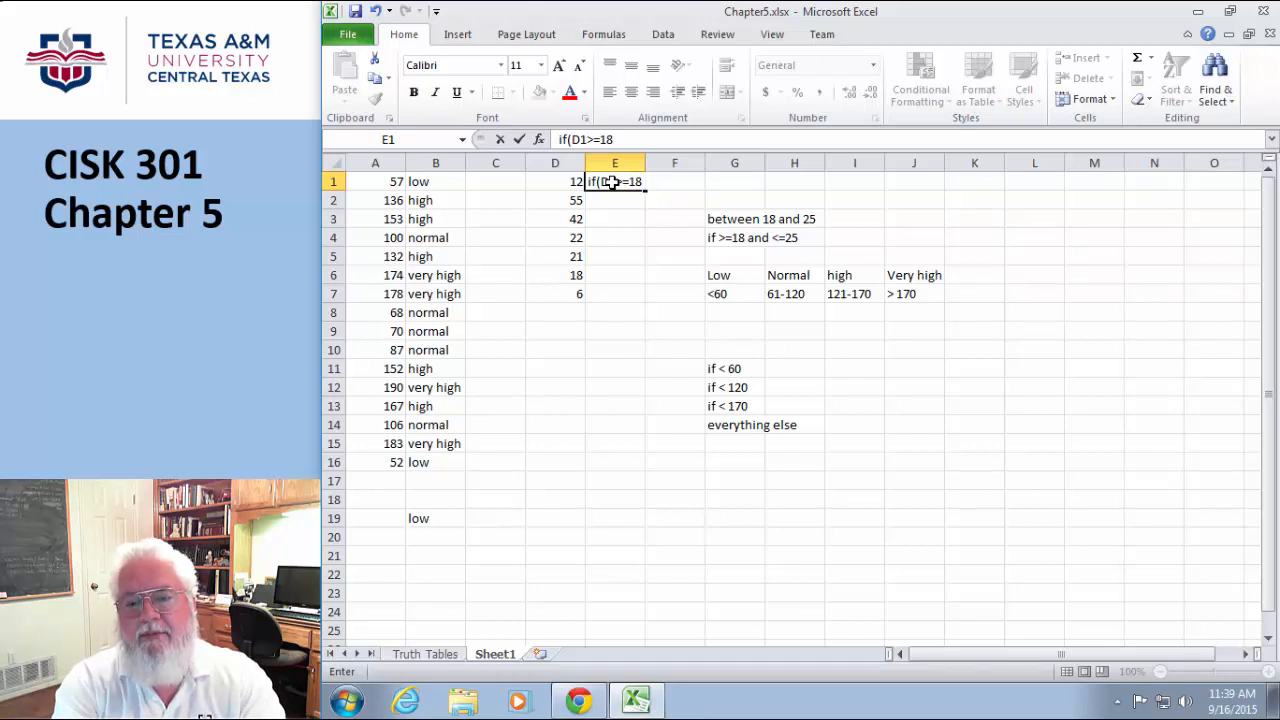
type(" AND")
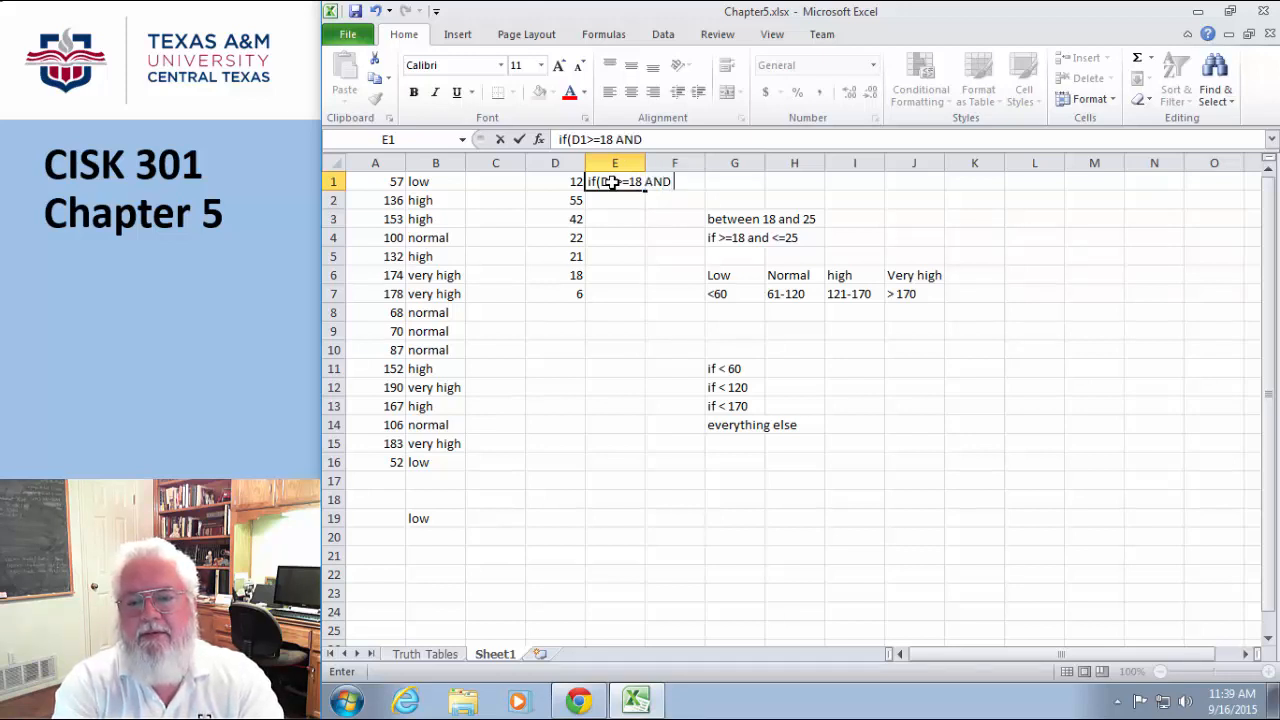
type(" D1")
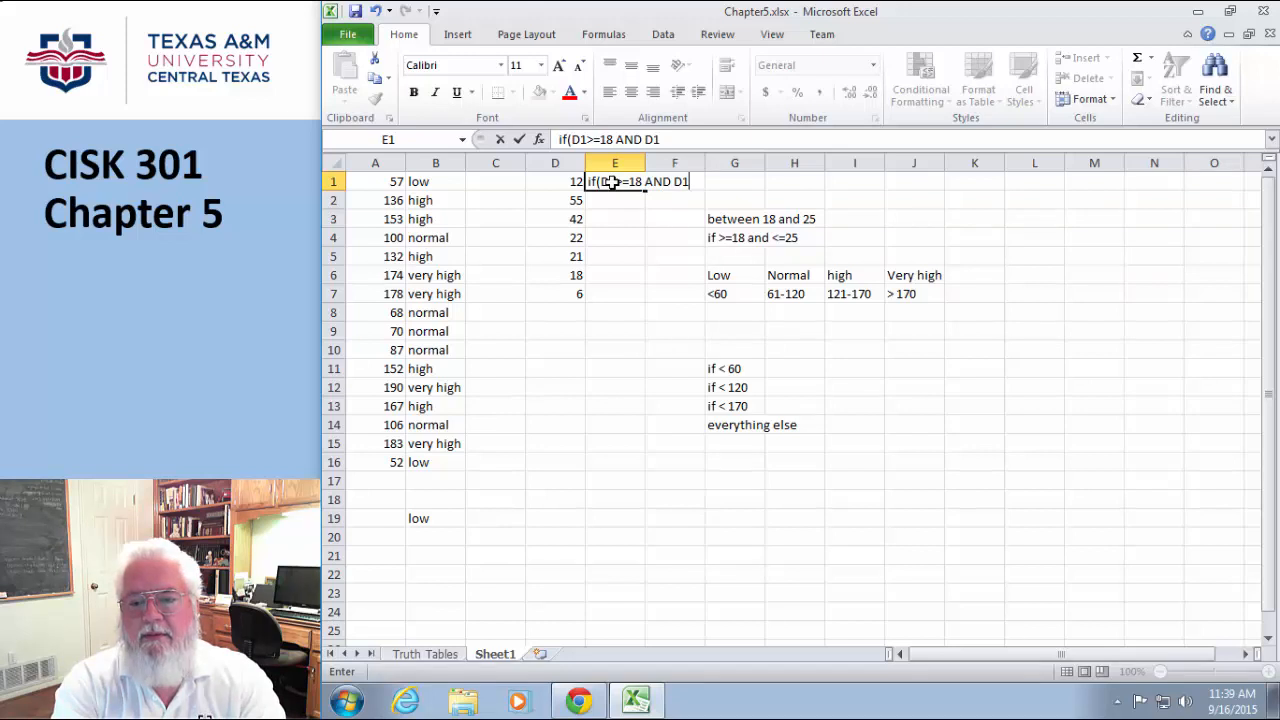
type("<=")
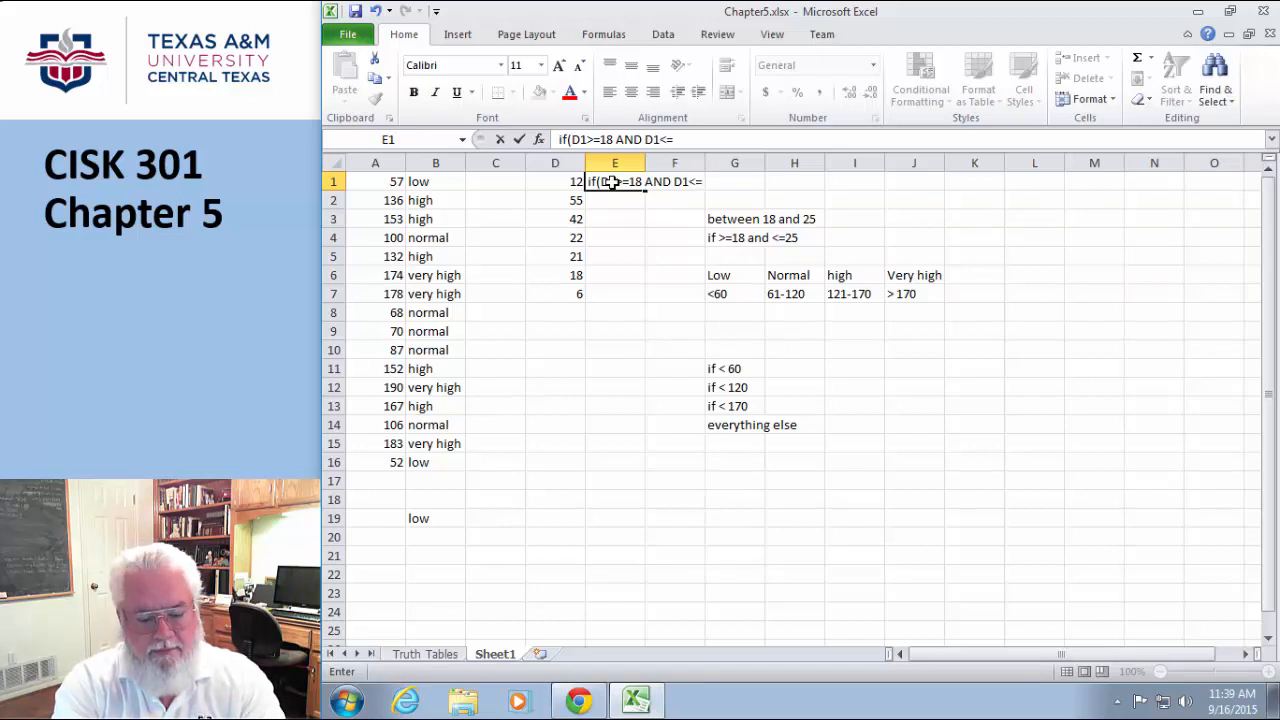
type("25")
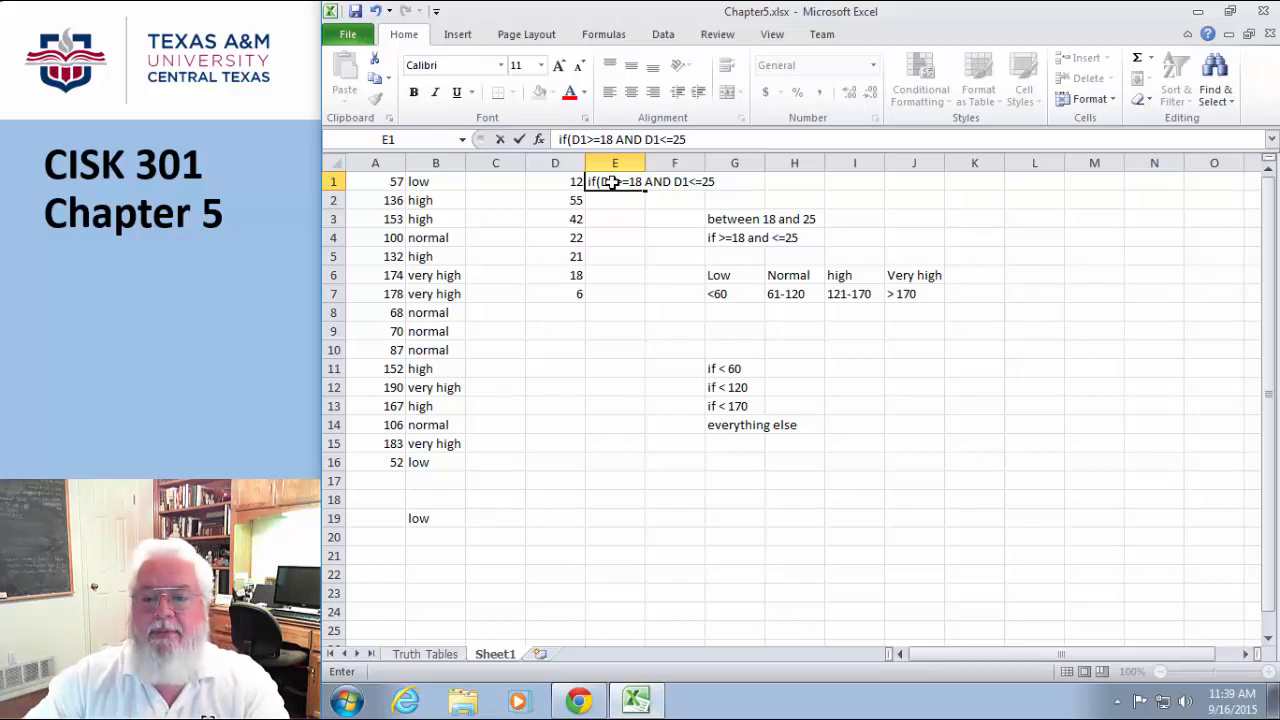
Step: Rework the draft text in cell E1 so that it starts with "if(AND(" and drop the old conditions
left_click_drag(672, 181, 645, 181)
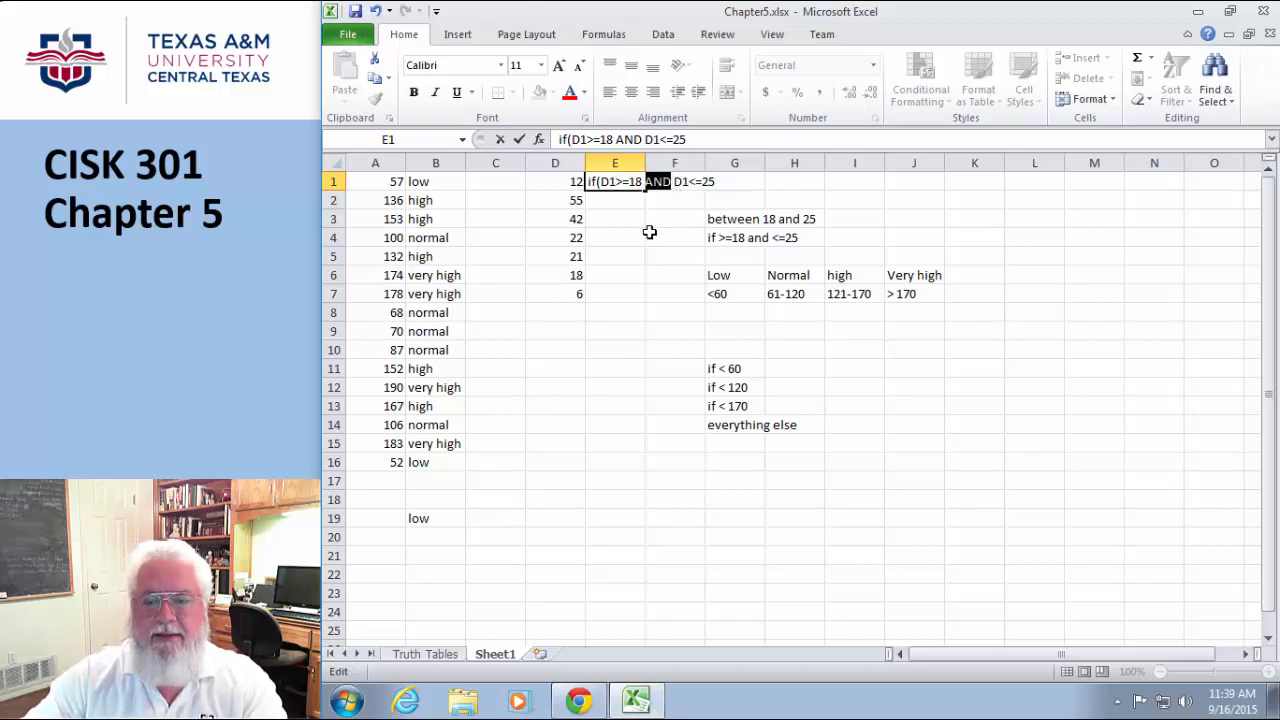
left_click(601, 183)
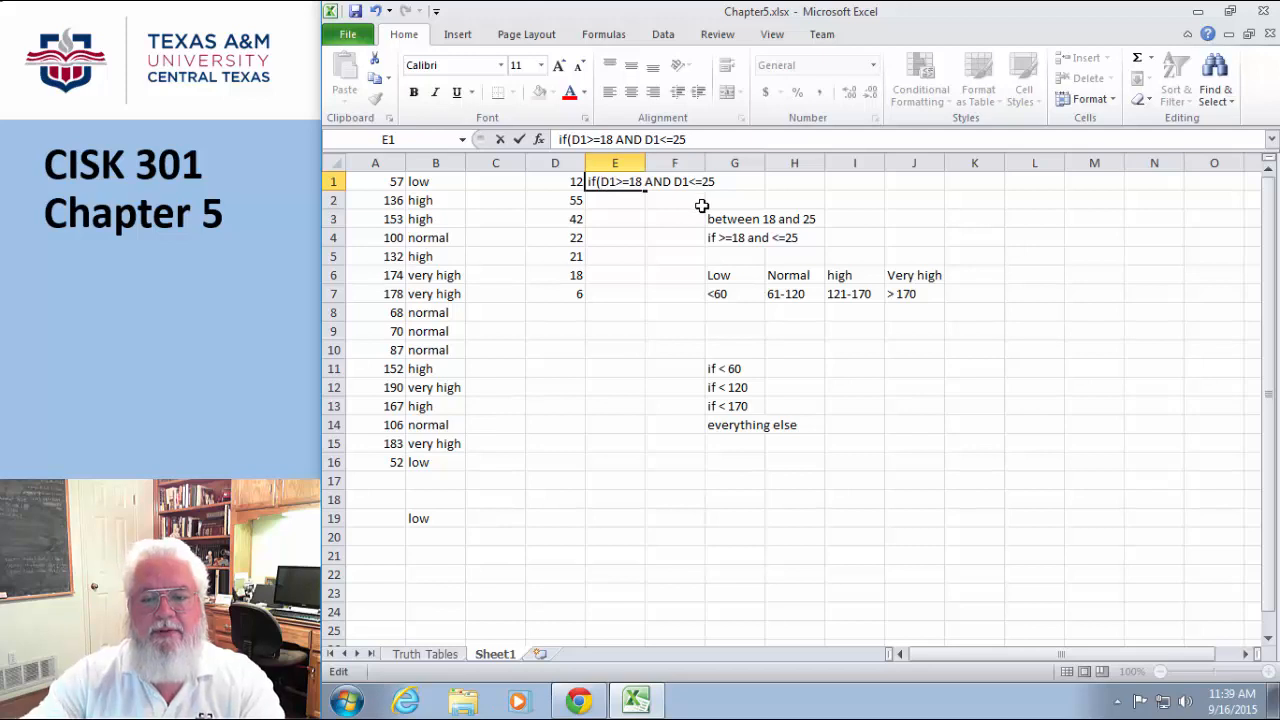
type("A")
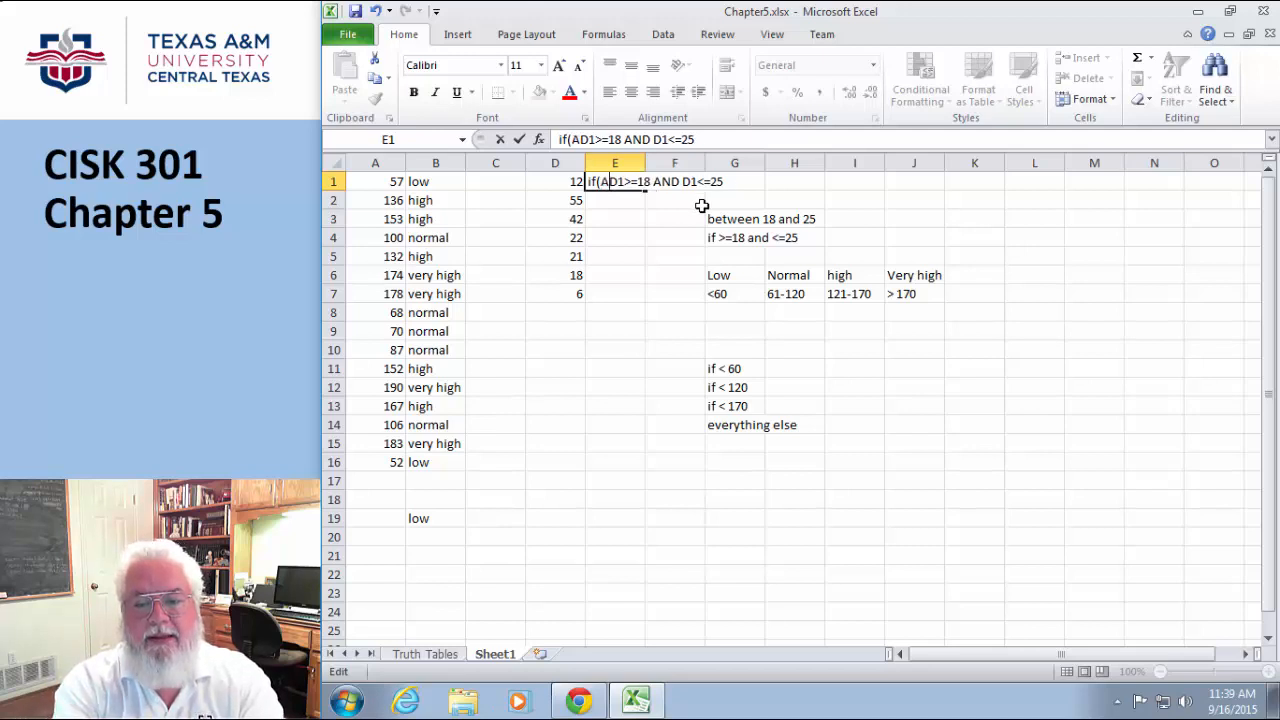
type("ND")
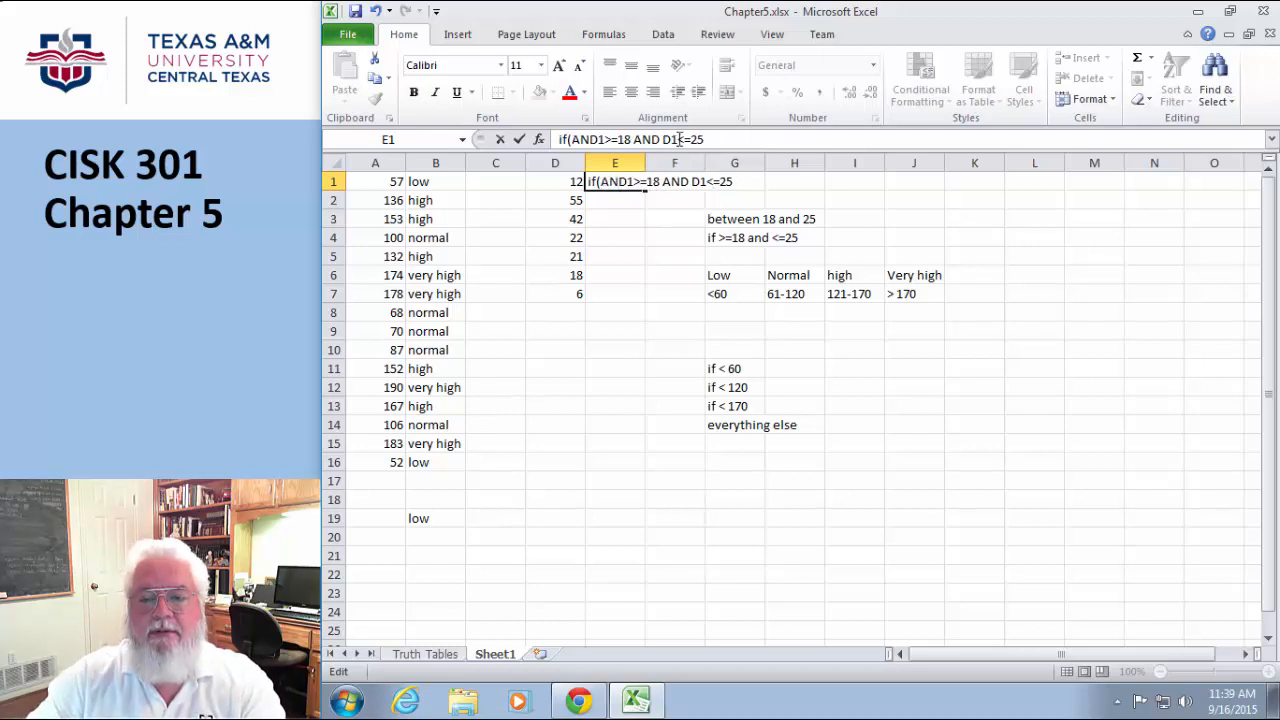
left_click_drag(704, 140, 598, 140)
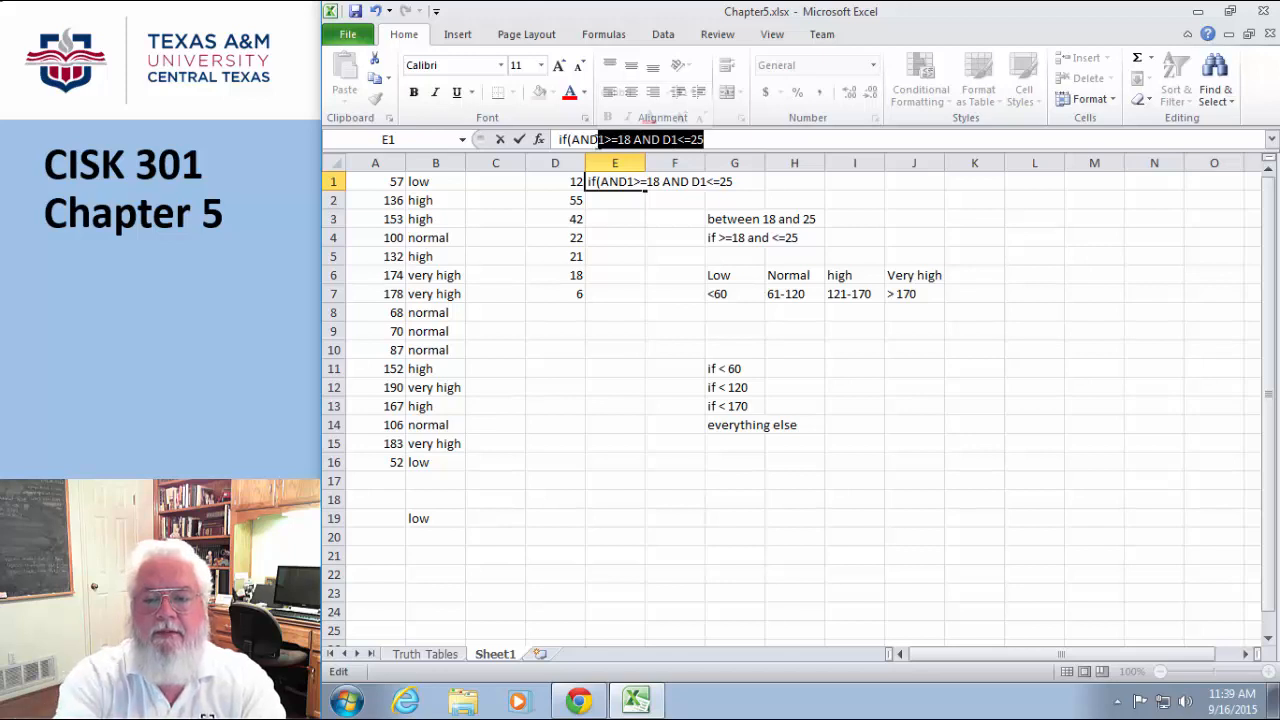
type("(AND(")
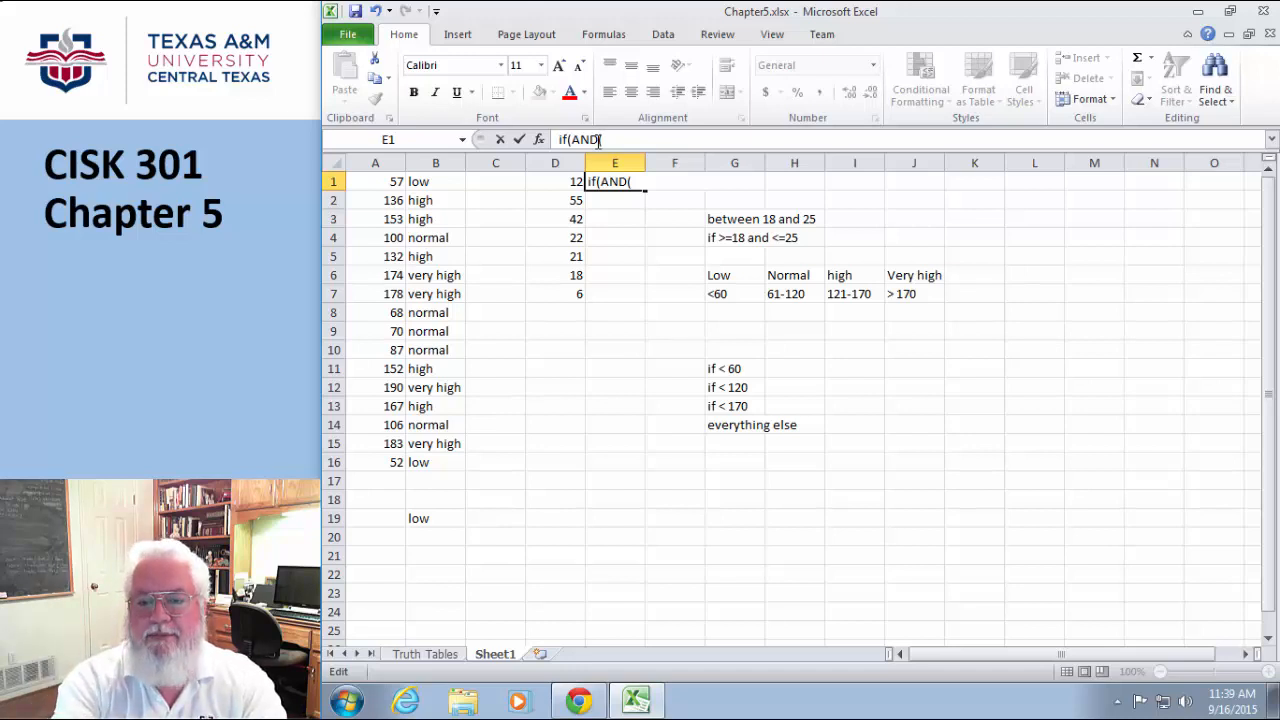
Step: Add the two AND conditions D1>=18 and D1<=25 to the draft in E1, separated by a comma, and close the AND
type("D")
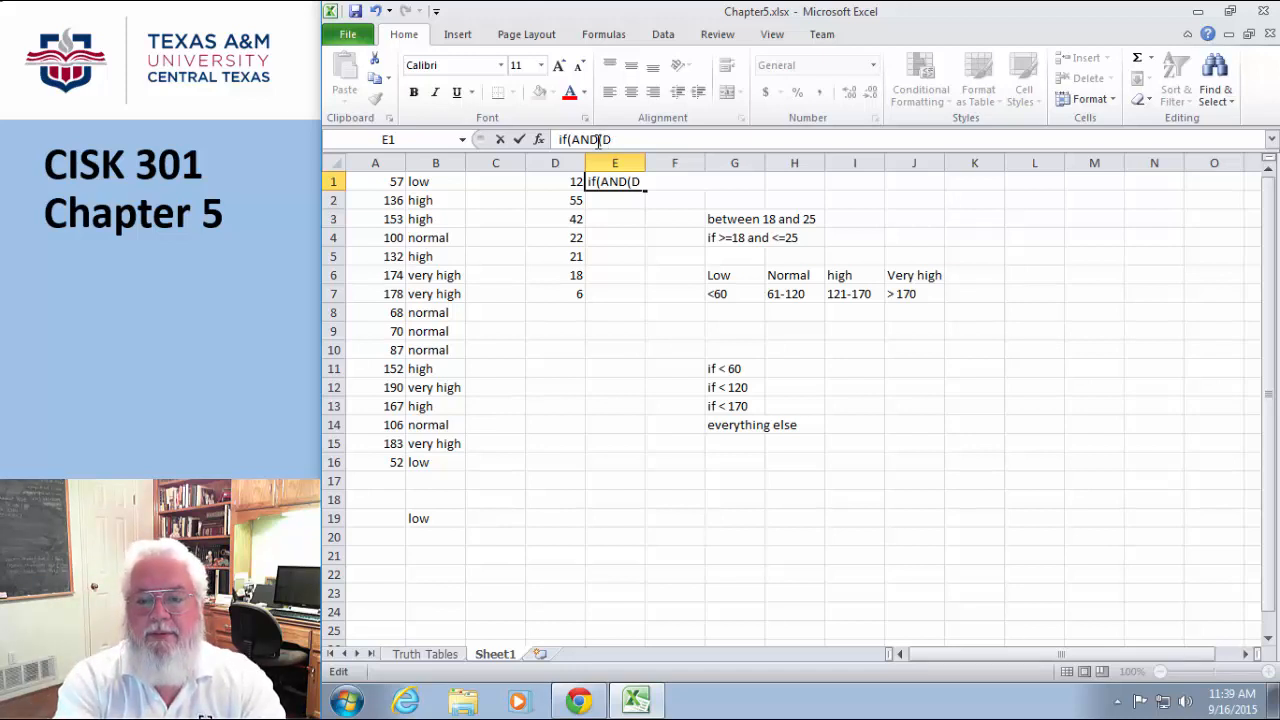
type("1")
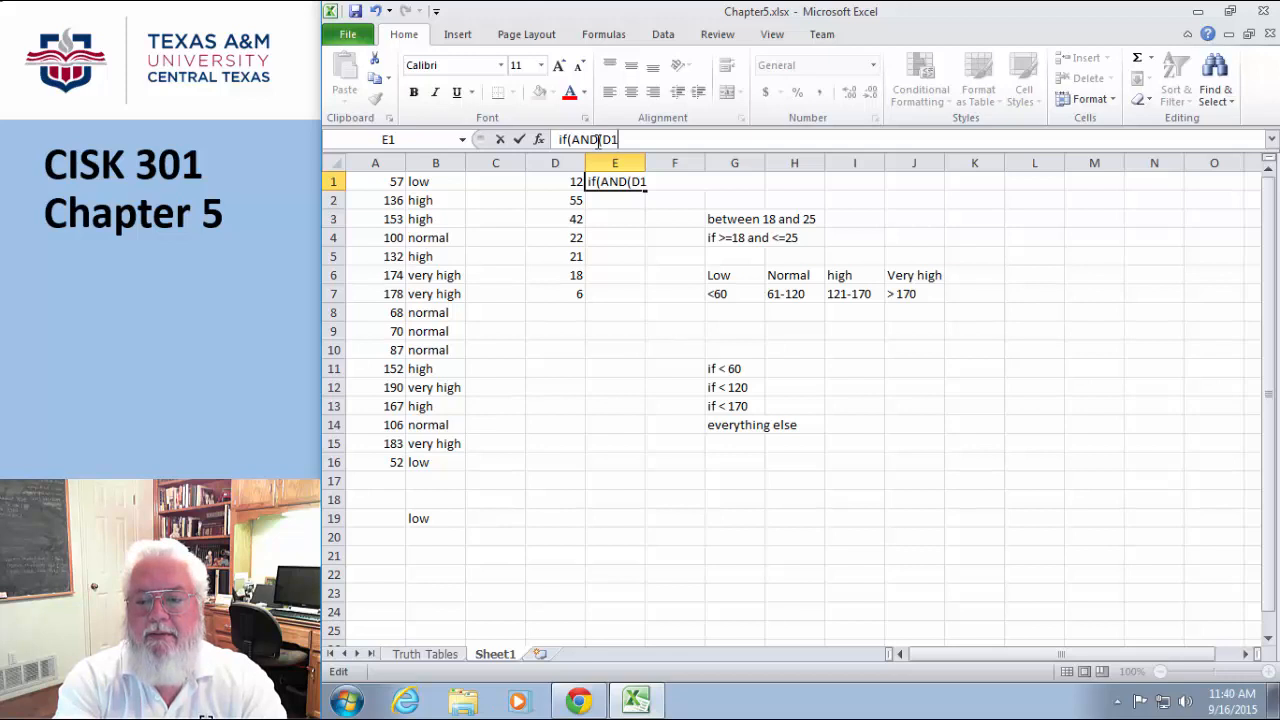
type(">=18")
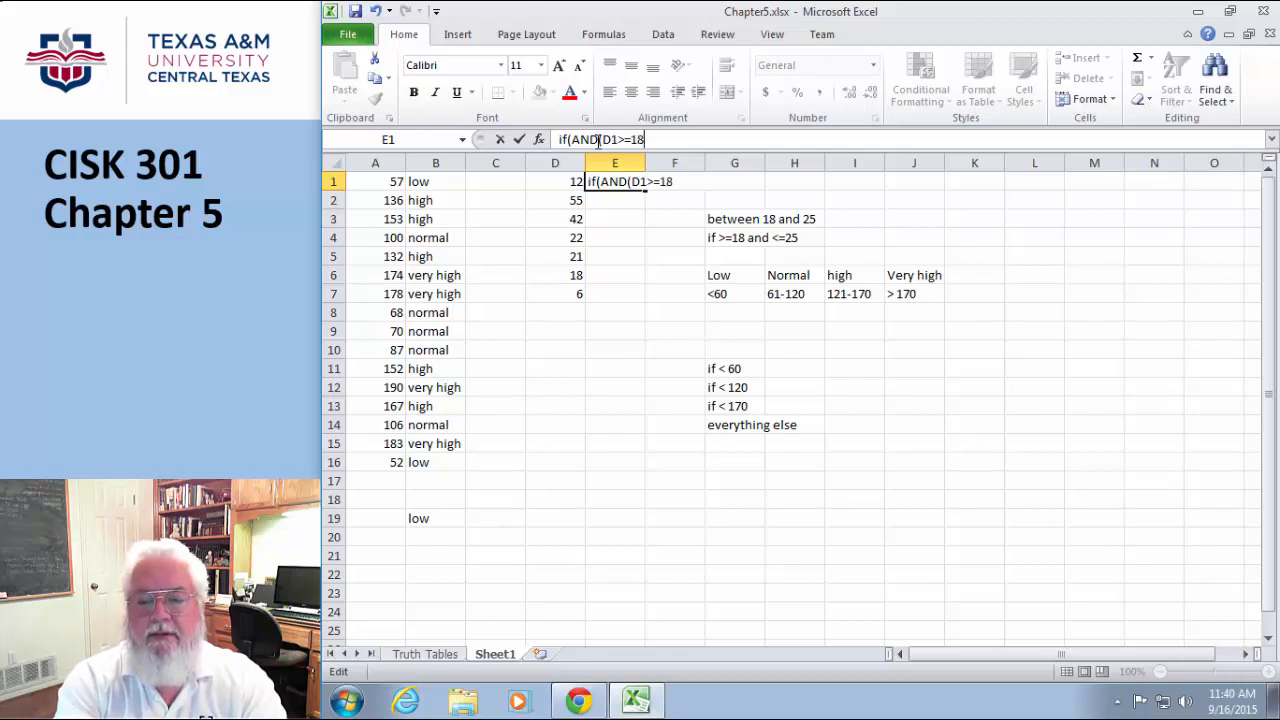
type(", D2")
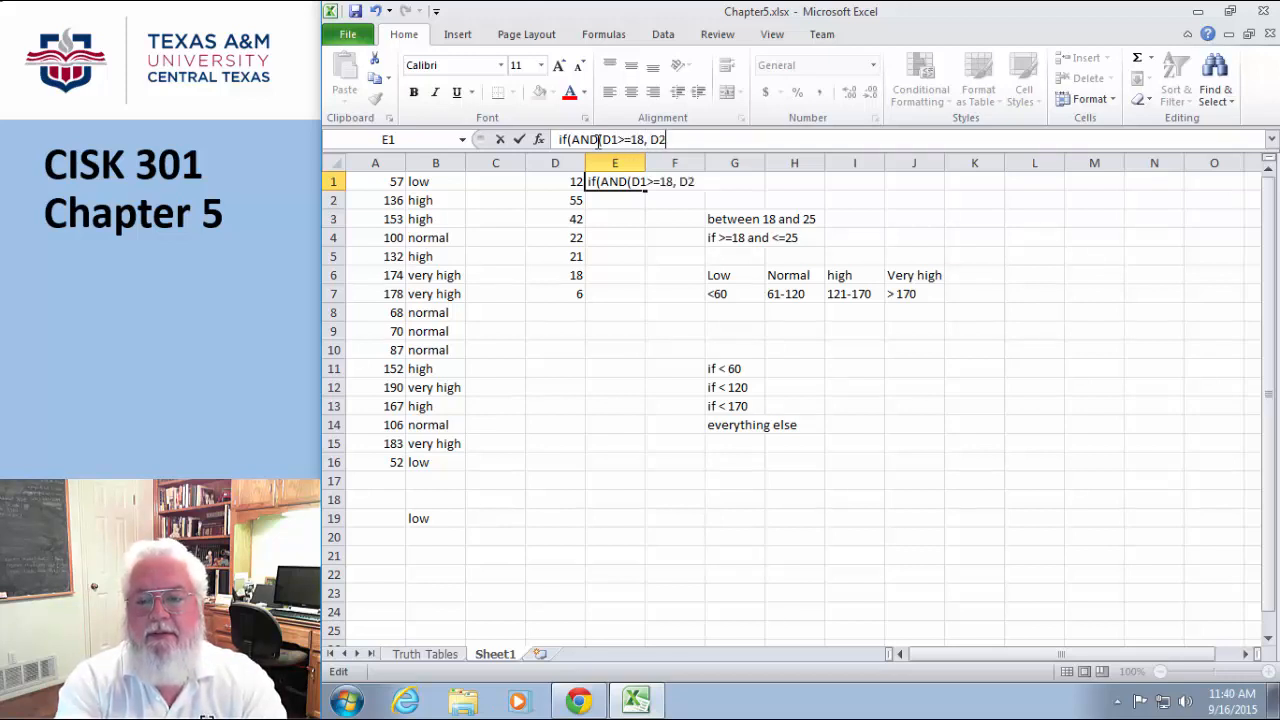
key("BackSpace")
type("1<")
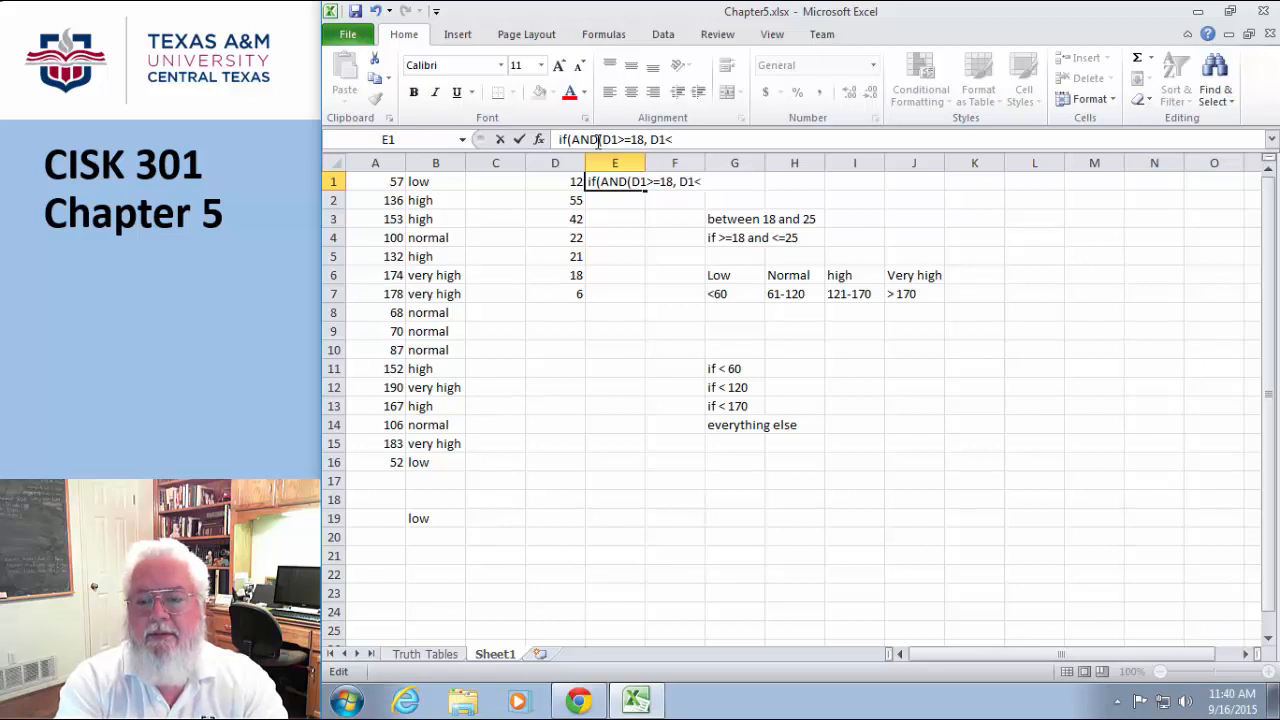
type("=25)")
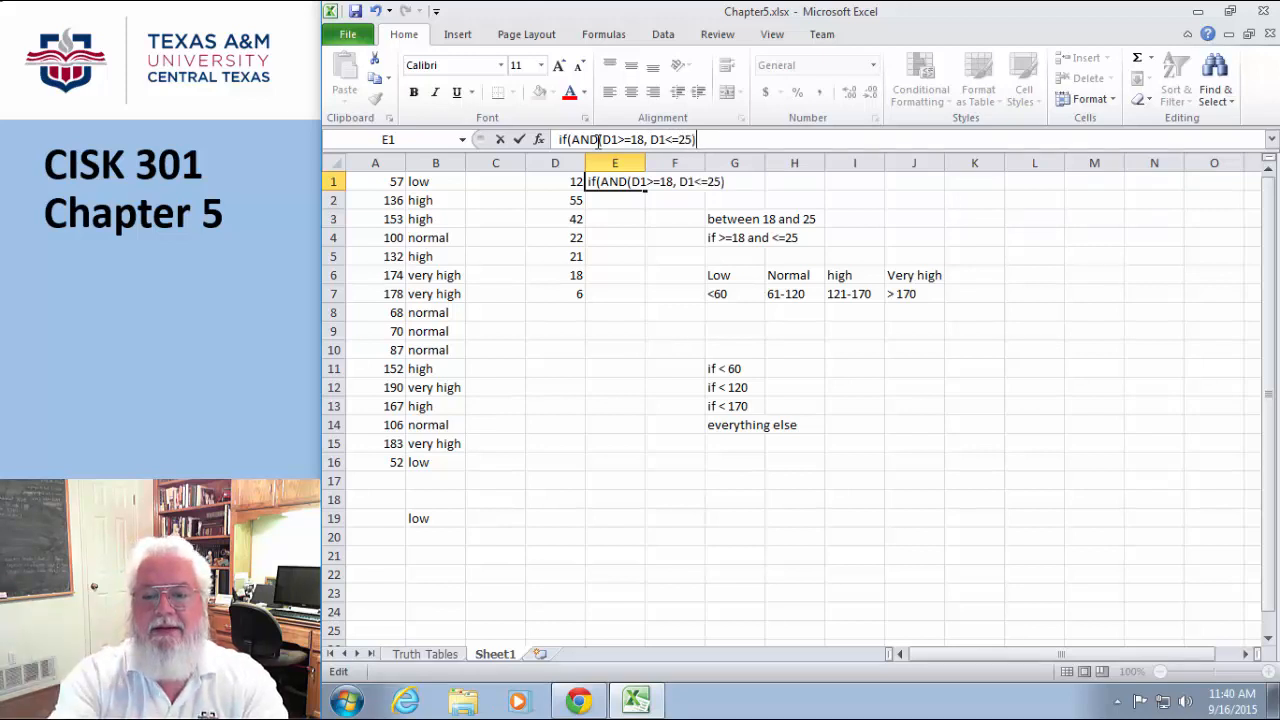
Step: Complete the E1 text with "inside range" as the true result and "outside range" as the false result, and enter it
type(", \"")
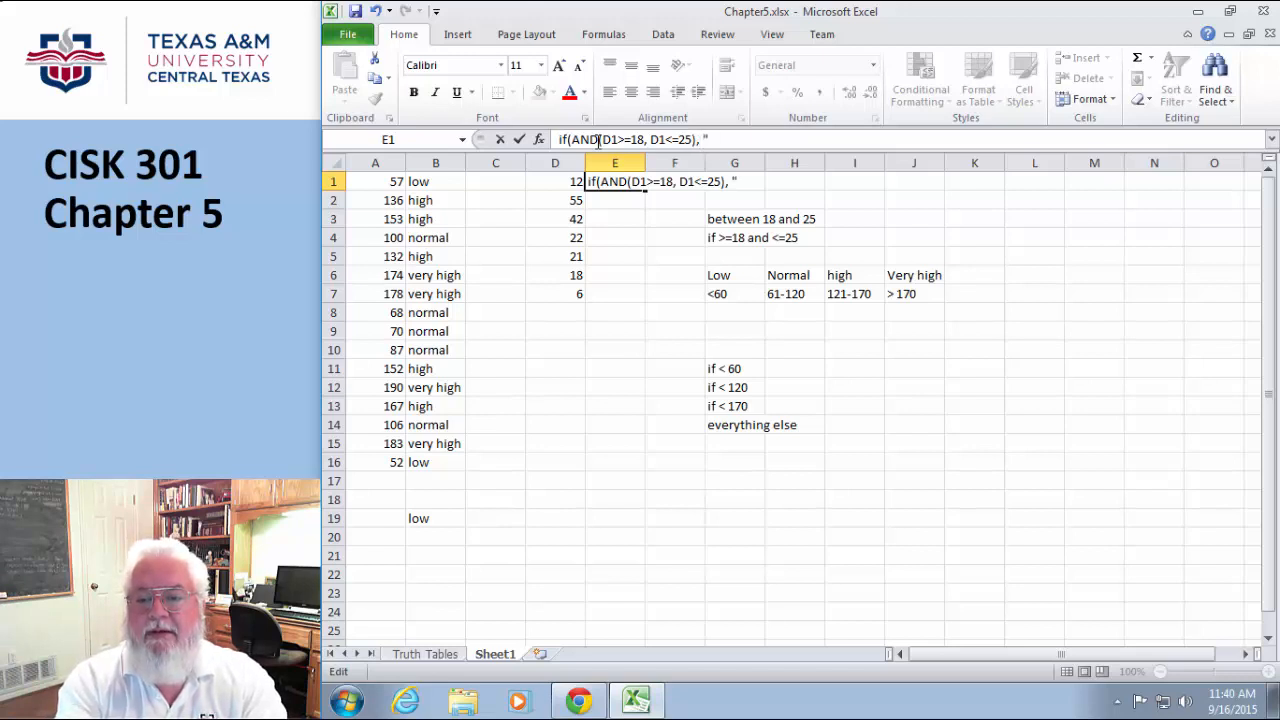
type("inside")
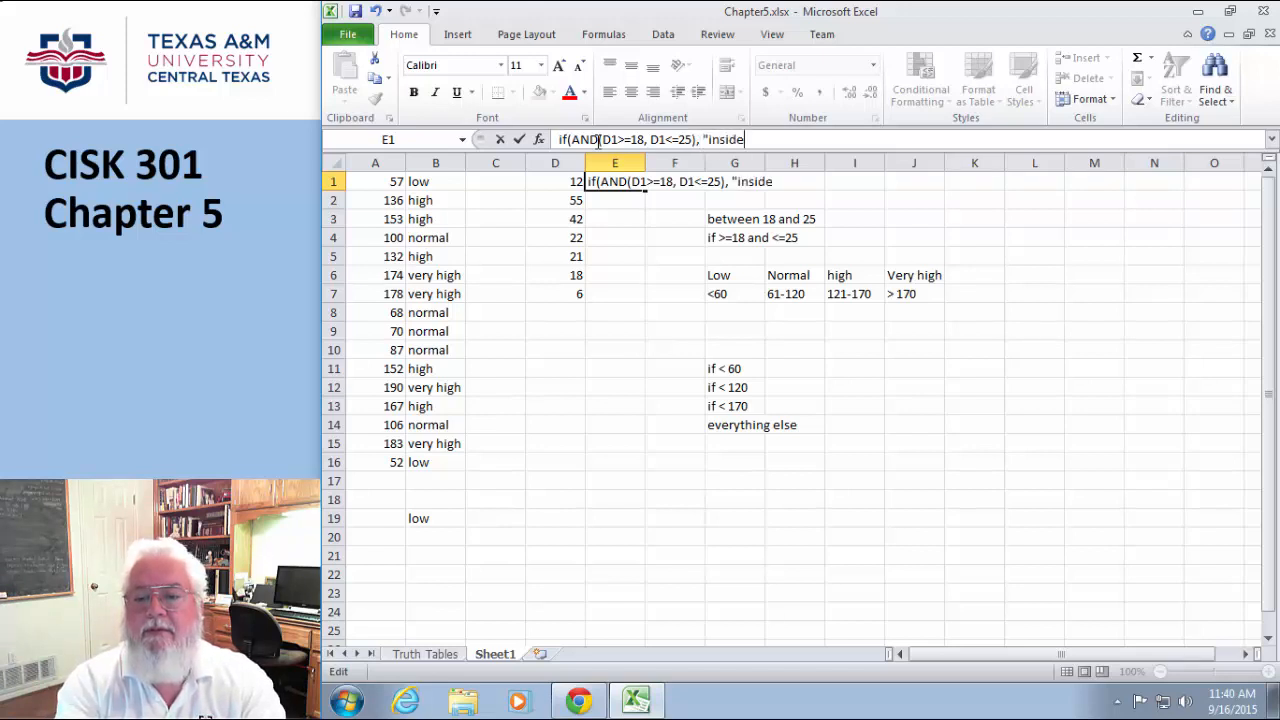
type(" range\",")
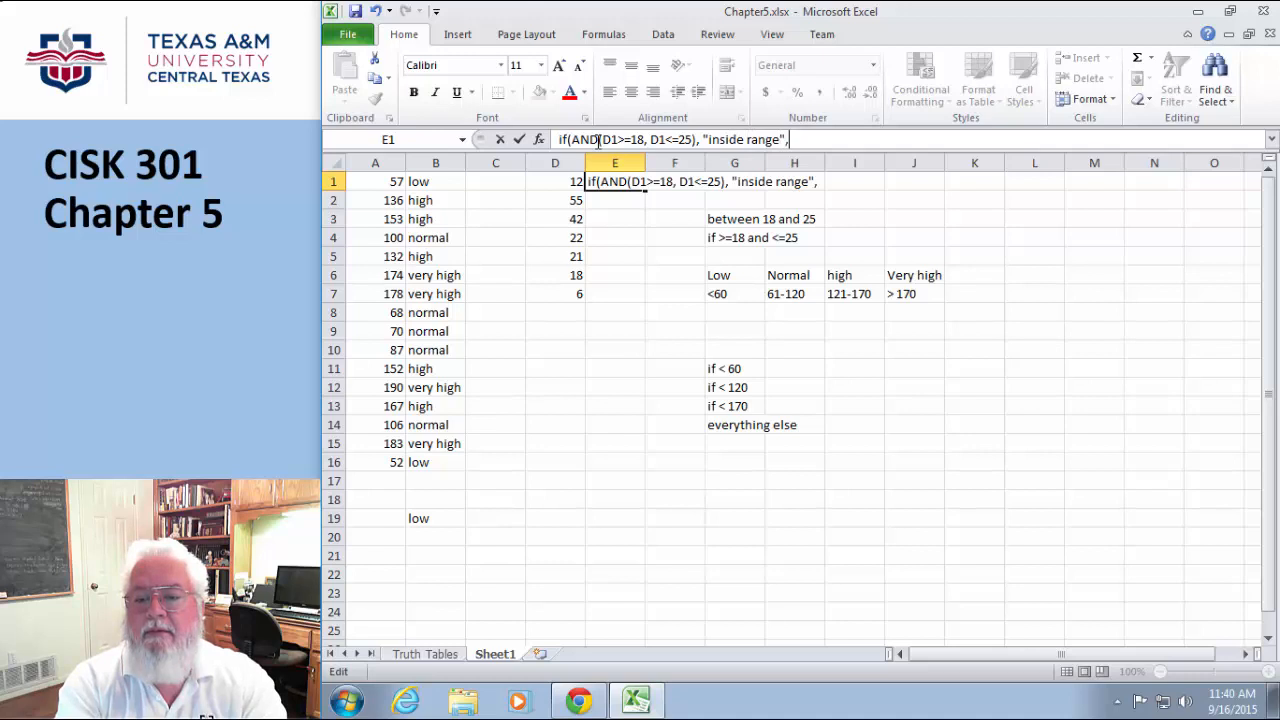
type(" \"outsid")
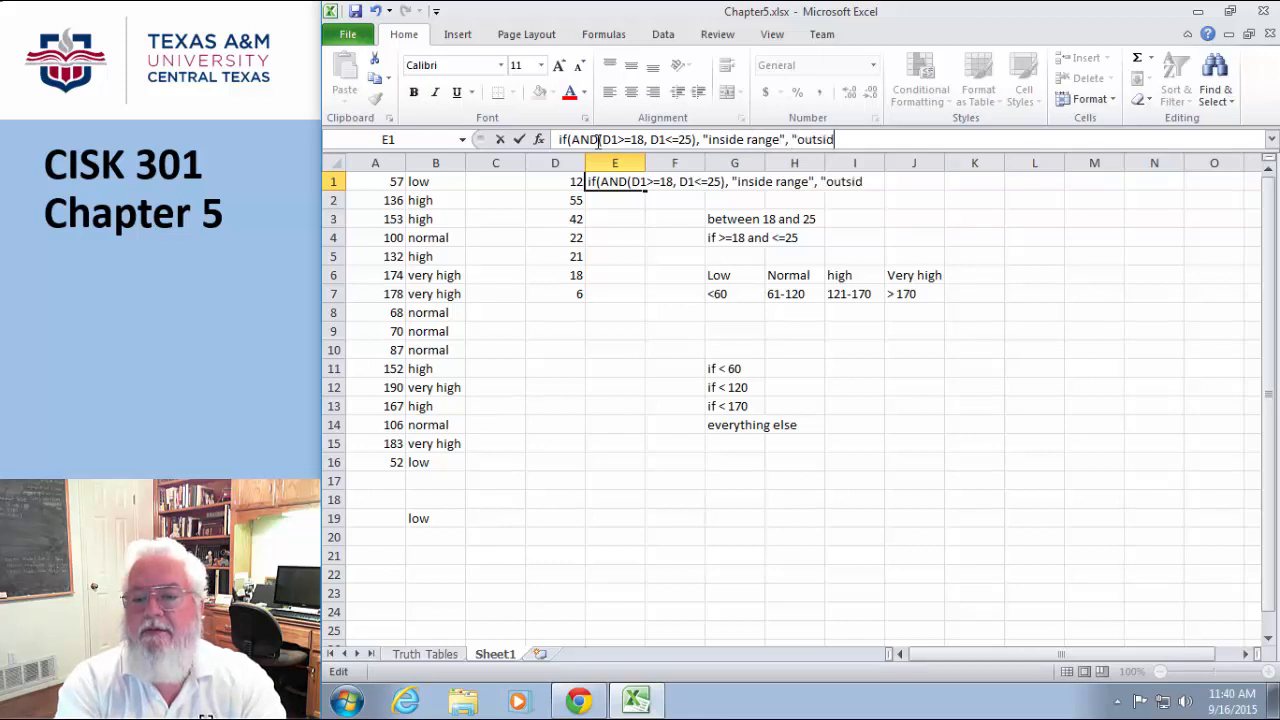
type("e range")
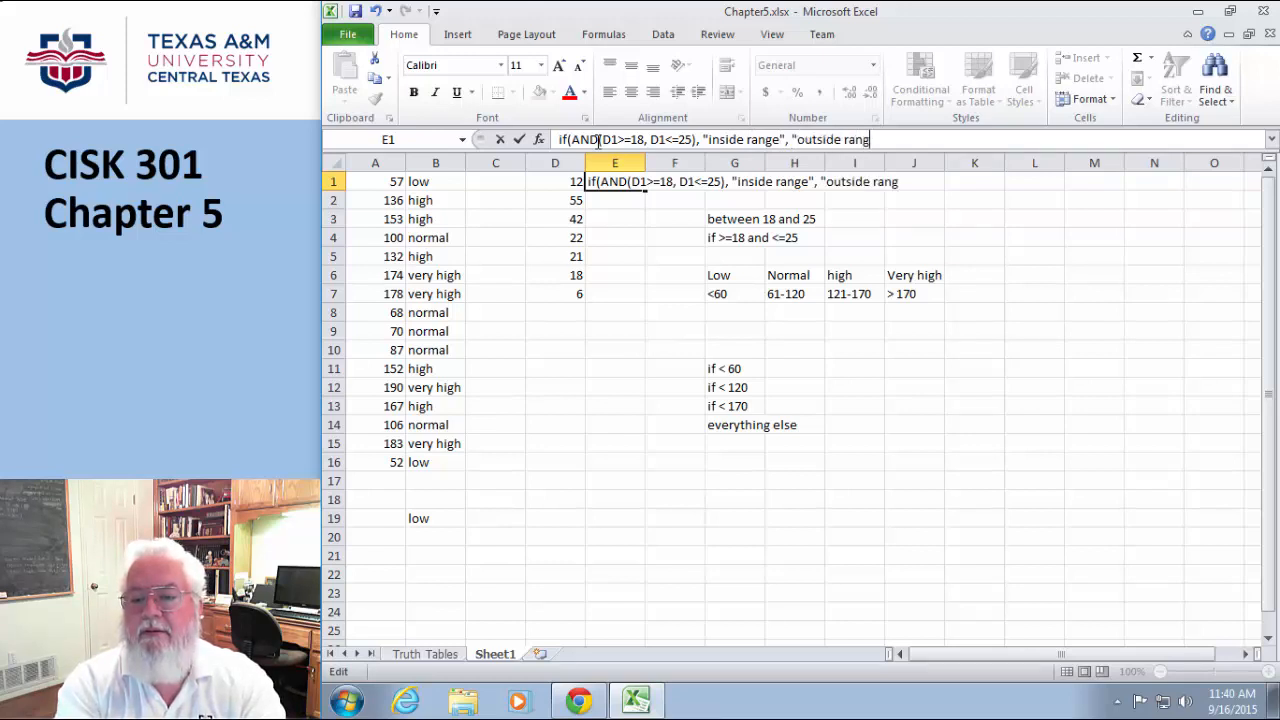
type("\")")
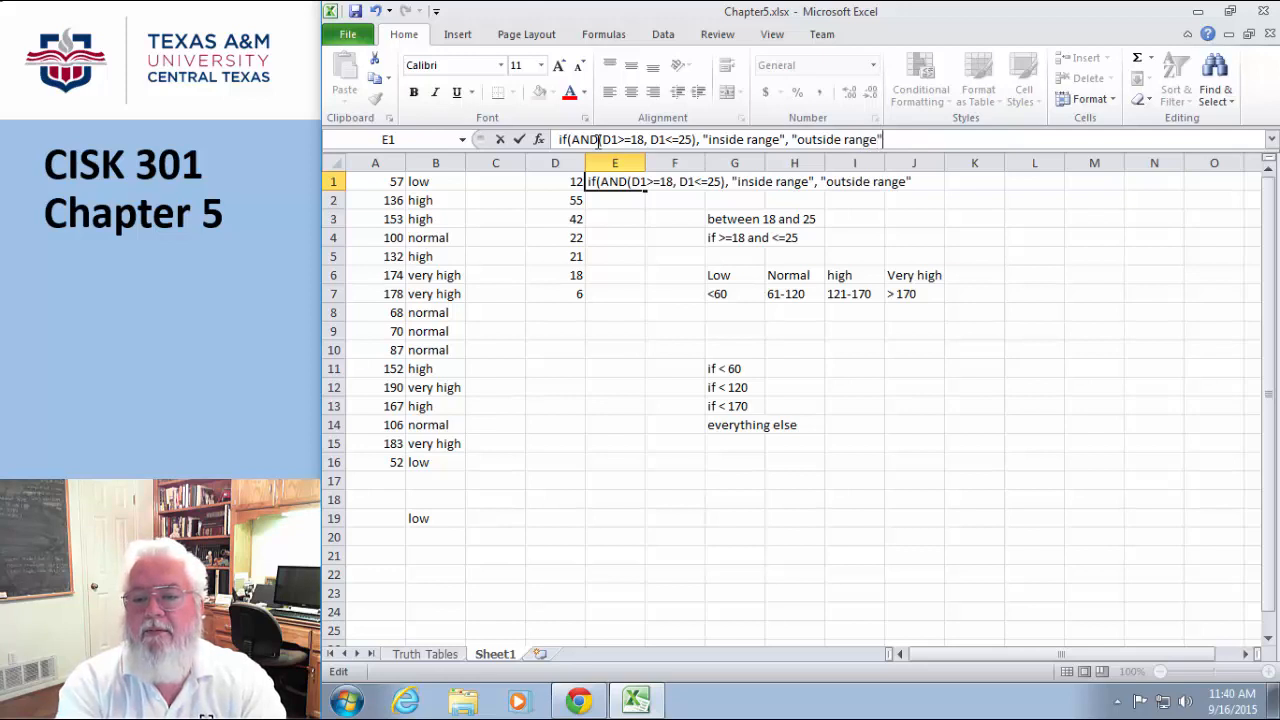
key("Return")
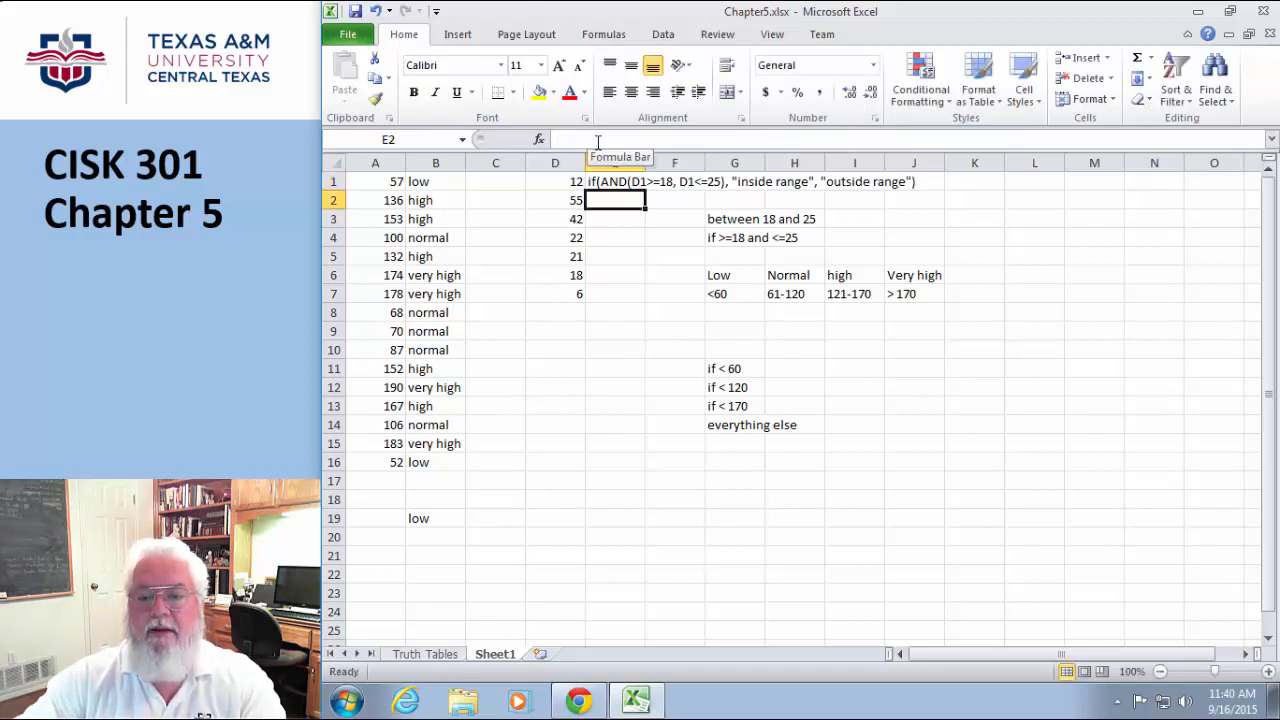
Step: Turn the text in E1 into a working formula by adding an equals sign in front of it
left_click(628, 180)
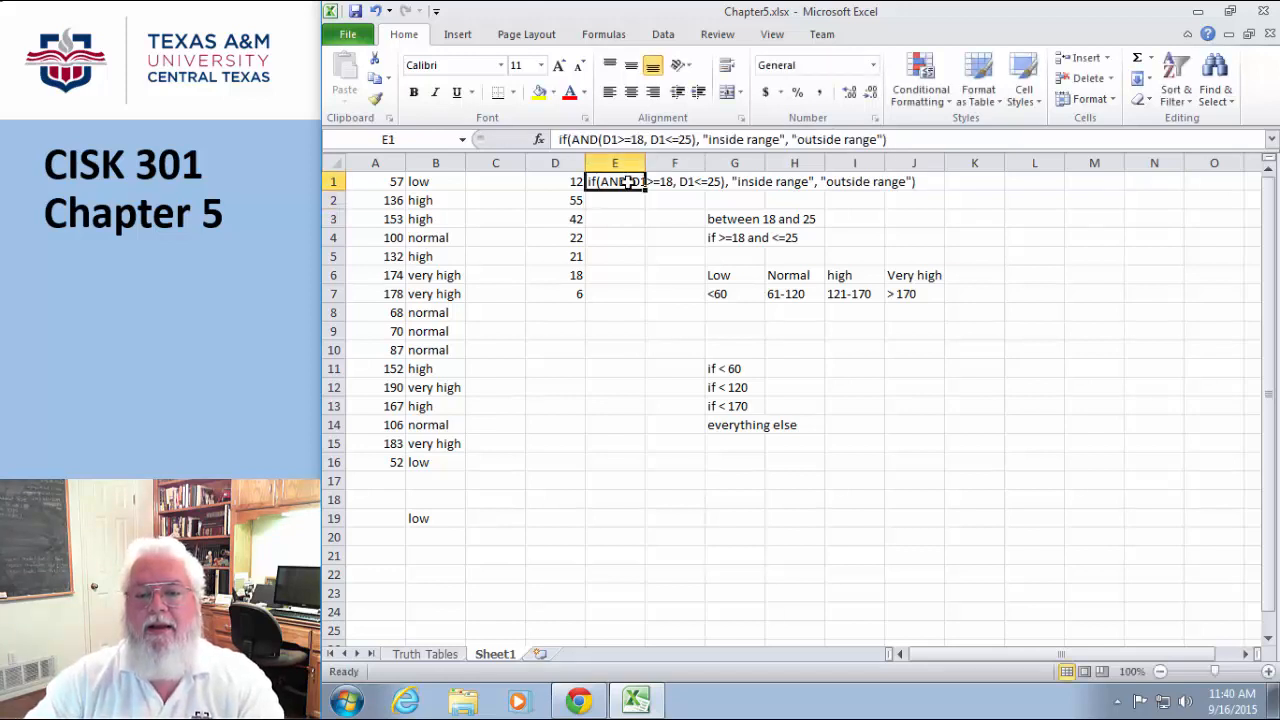
left_click(560, 140)
type("=")
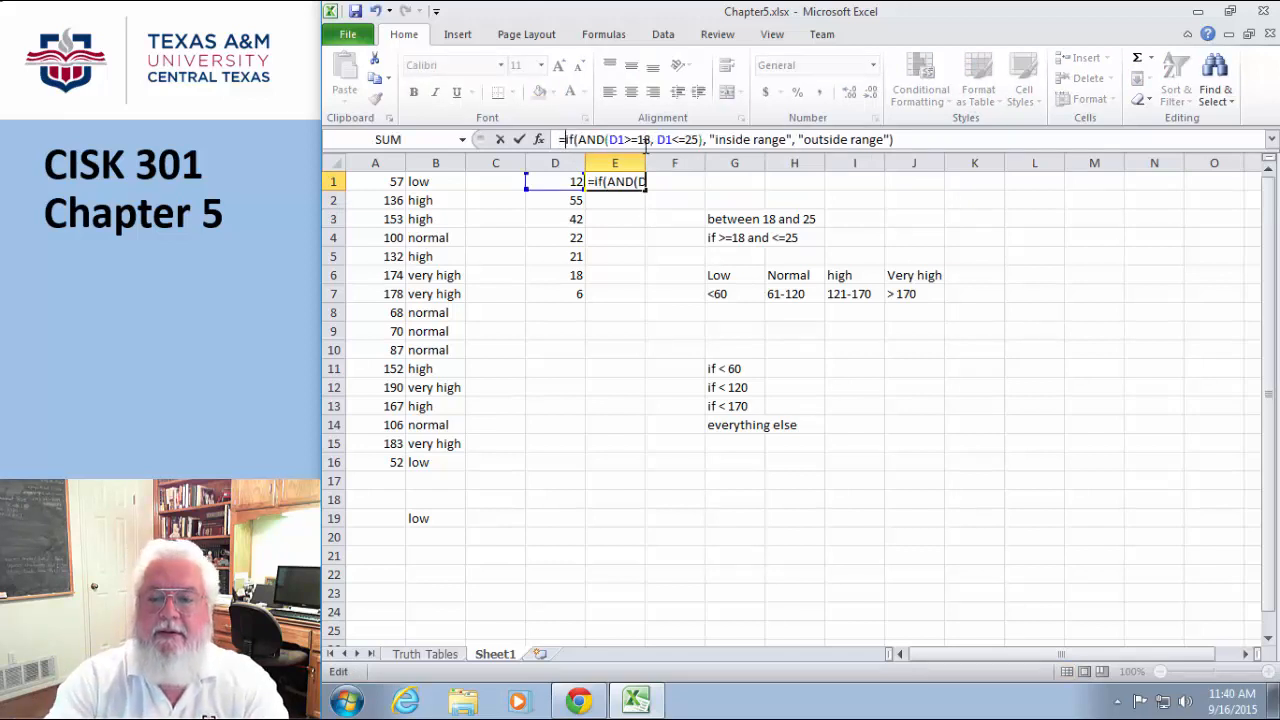
key("Return")
Step: Copy the range-check formula from E1 down through E7
left_click(634, 181)
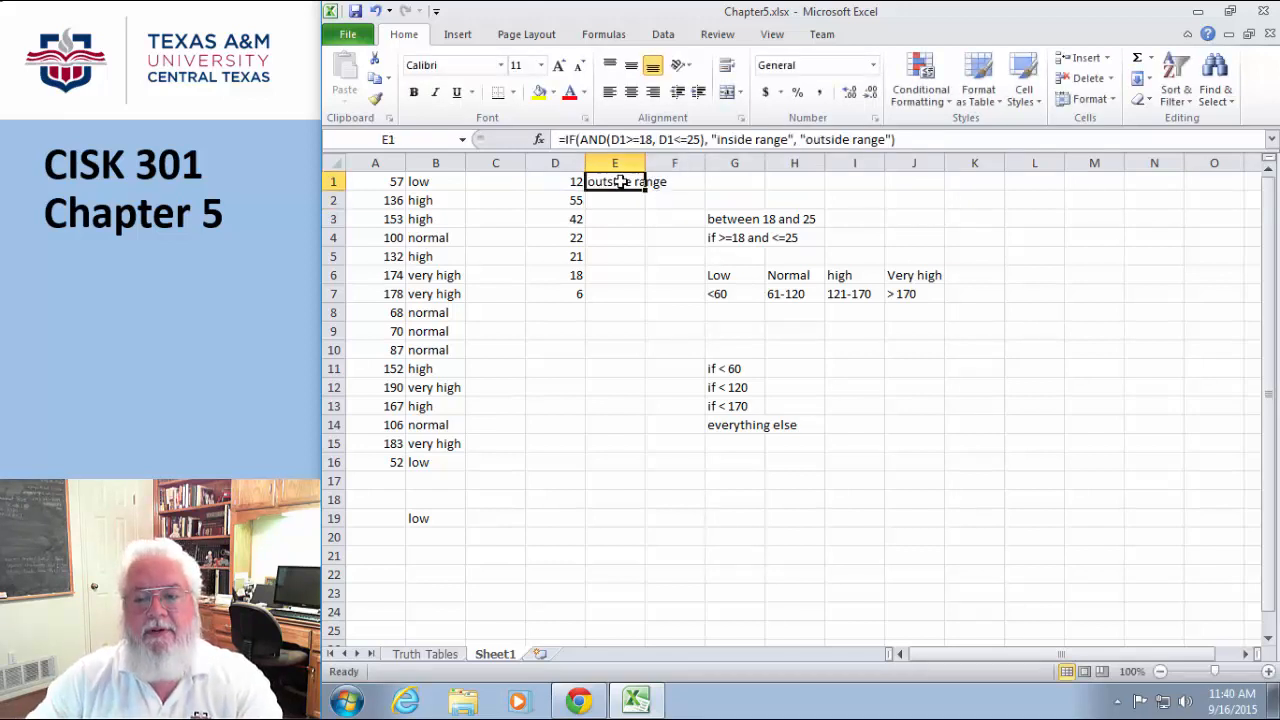
left_click_drag(646, 190, 649, 296)
left_click(638, 372)
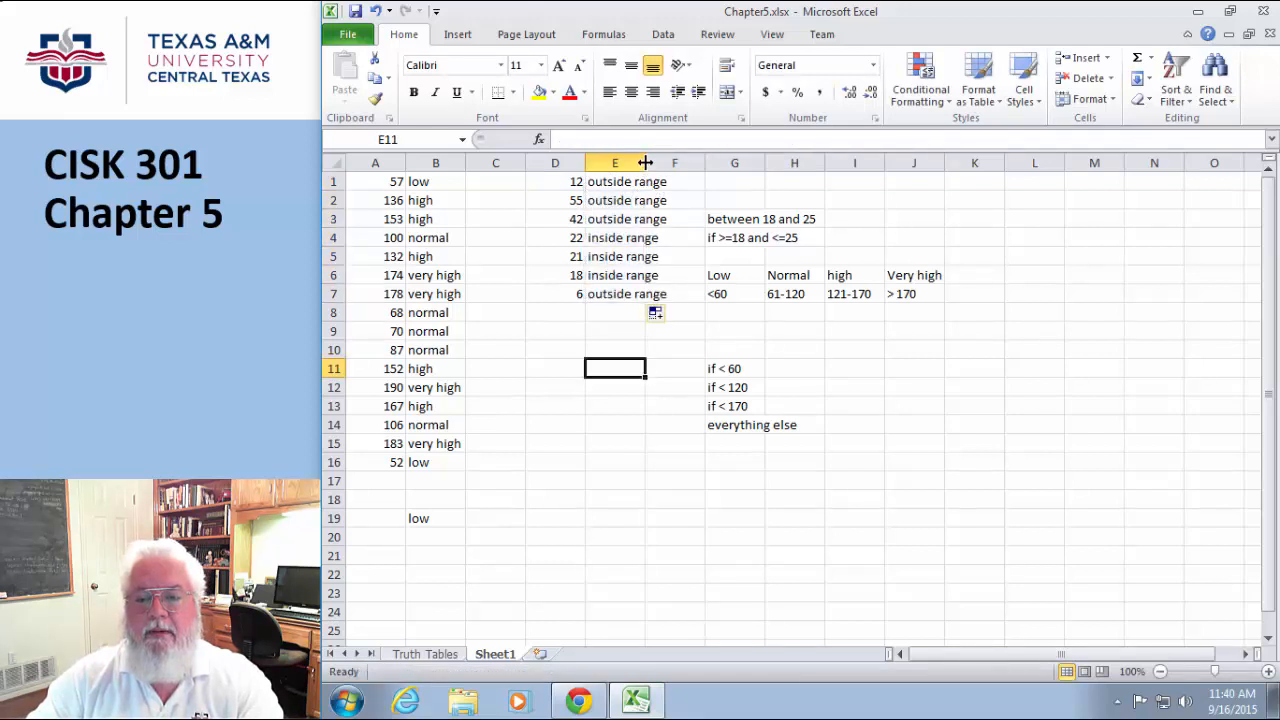
Step: Autofit the width of column E to its contents and check the copied formula in E3
double_click(644, 163)
left_click(618, 222)
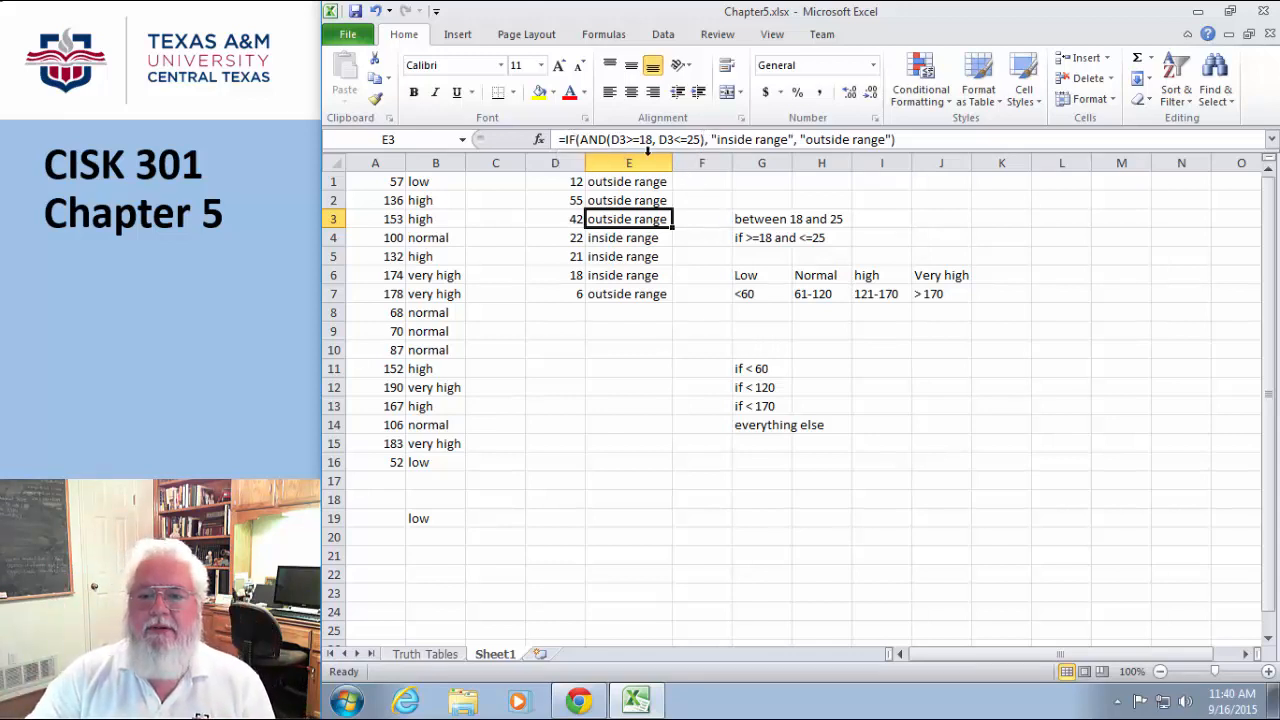
left_click(957, 387)
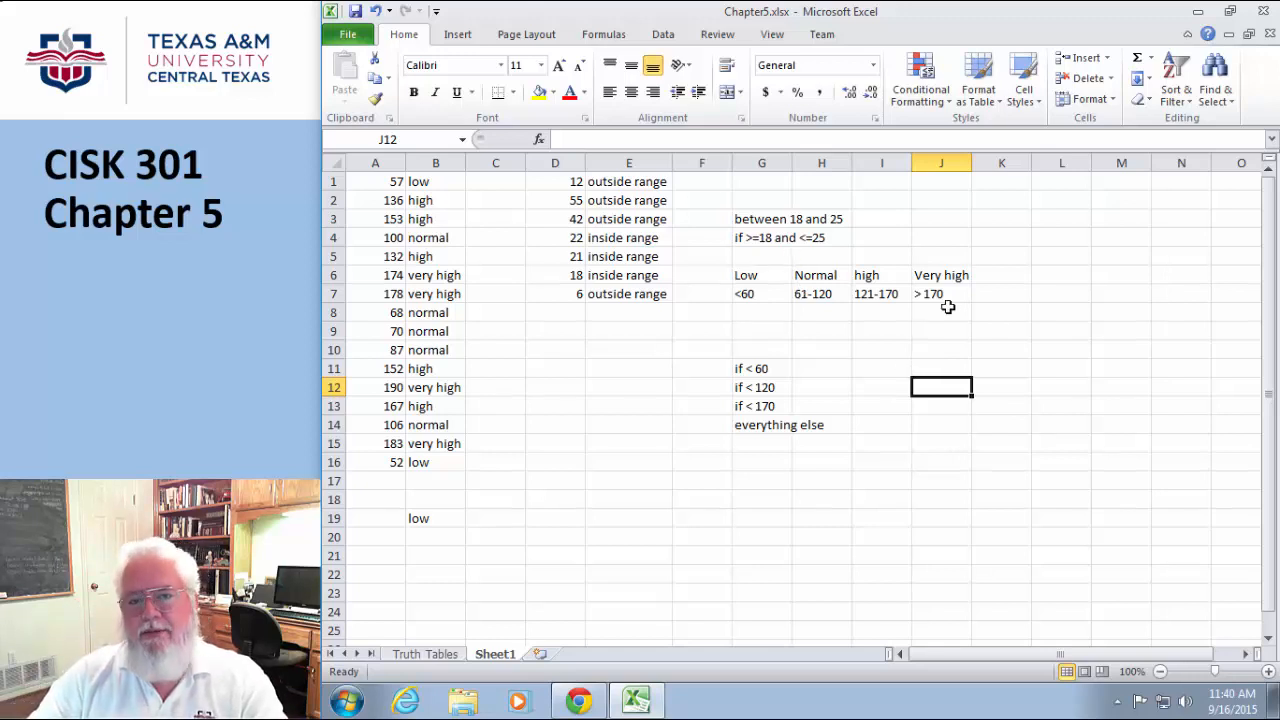
Step: Write the opposite condition "if <18 or >25" in cell G5, below the existing AND condition note
left_click(747, 254)
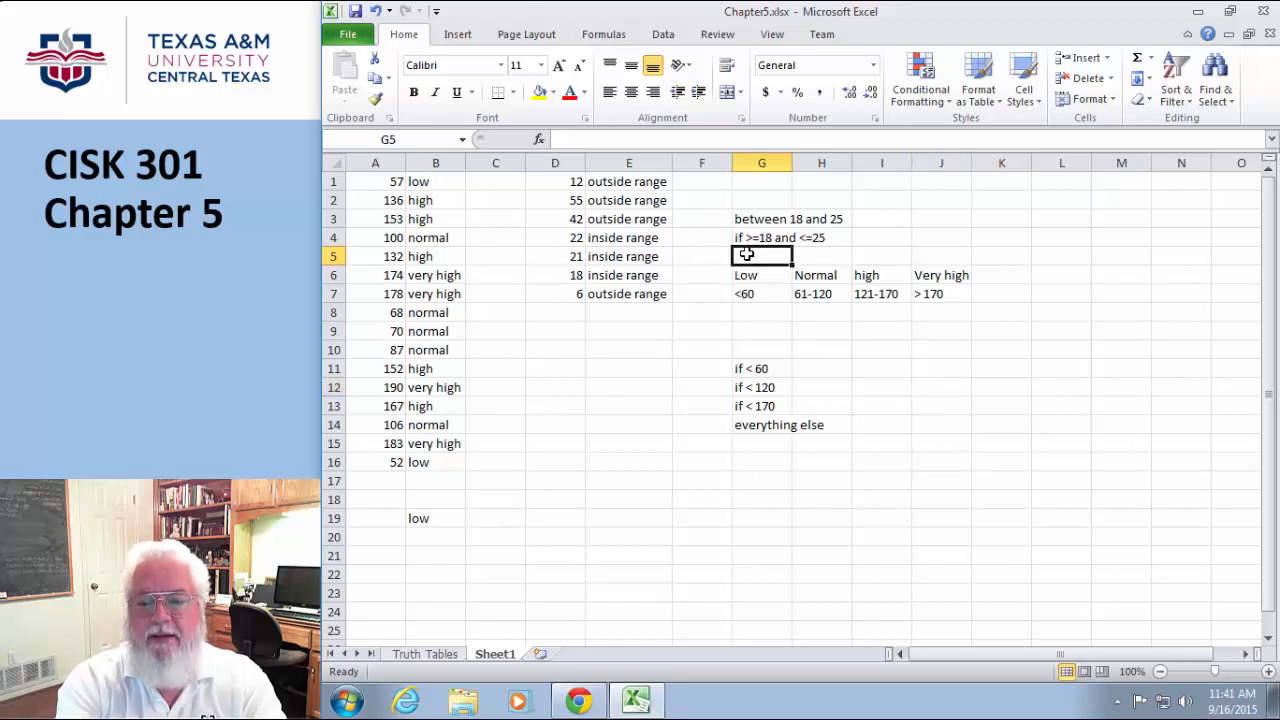
type("if <1")
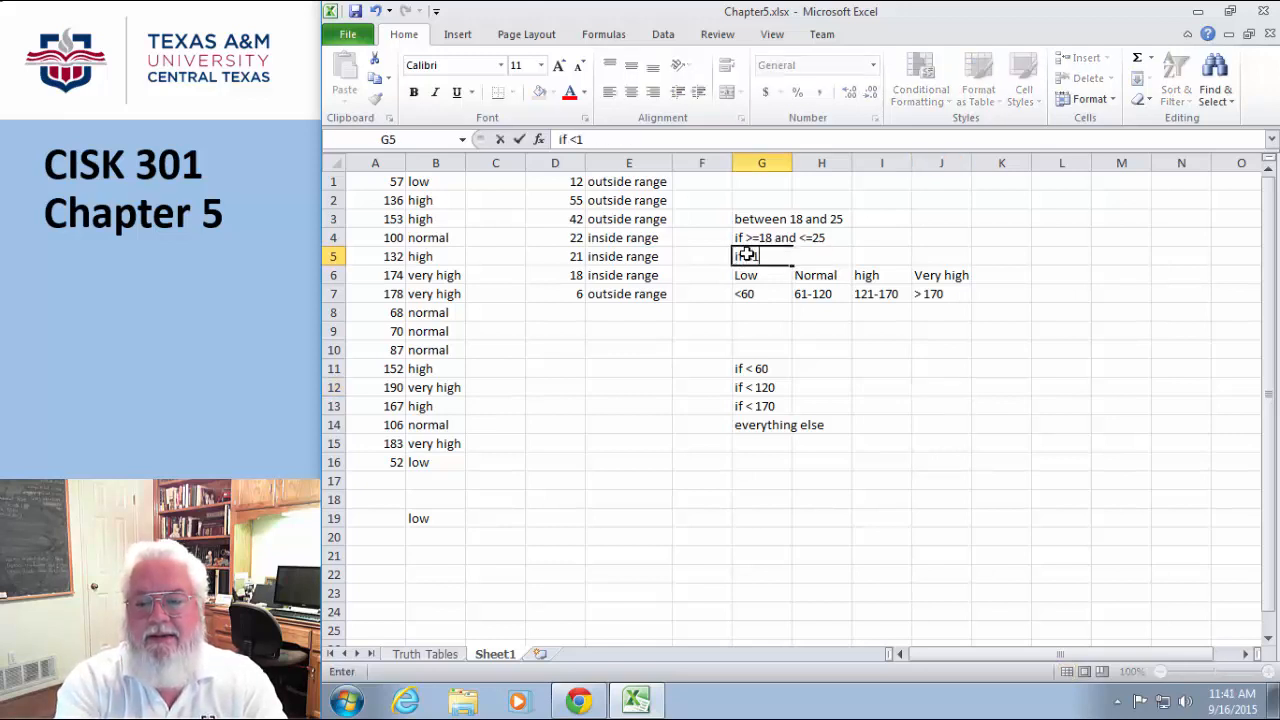
type("8 or")
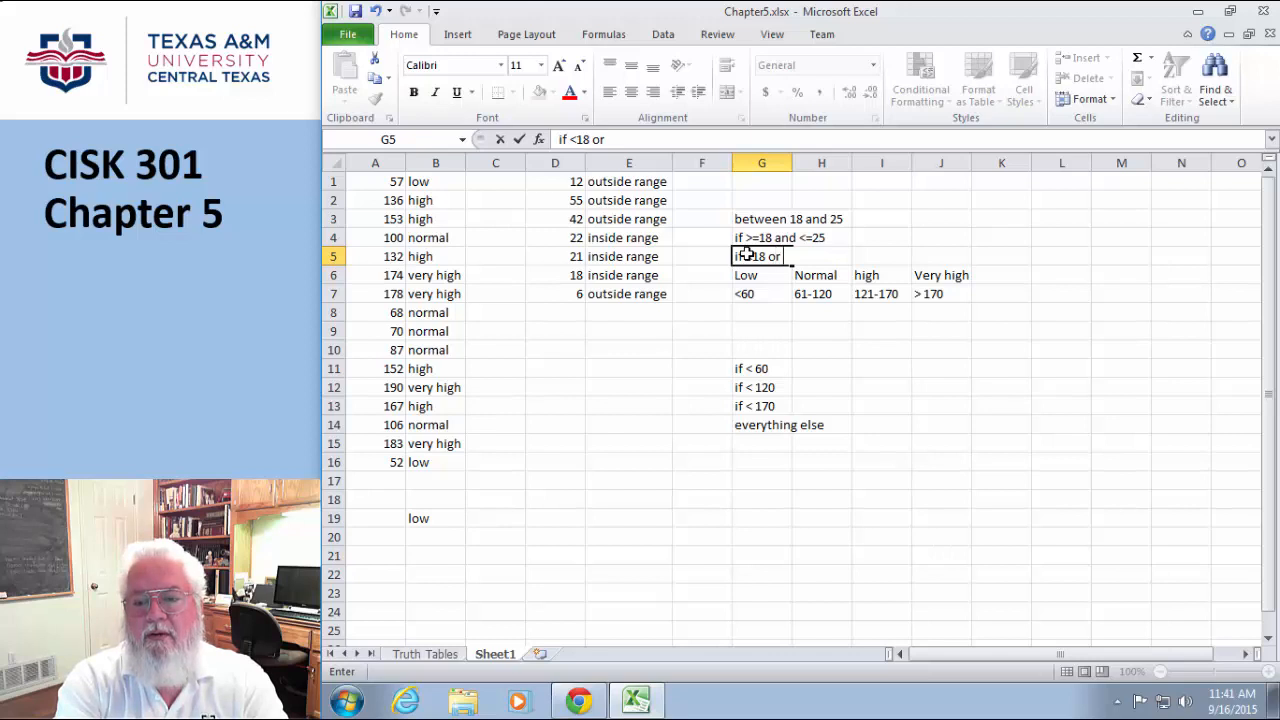
type(" >")
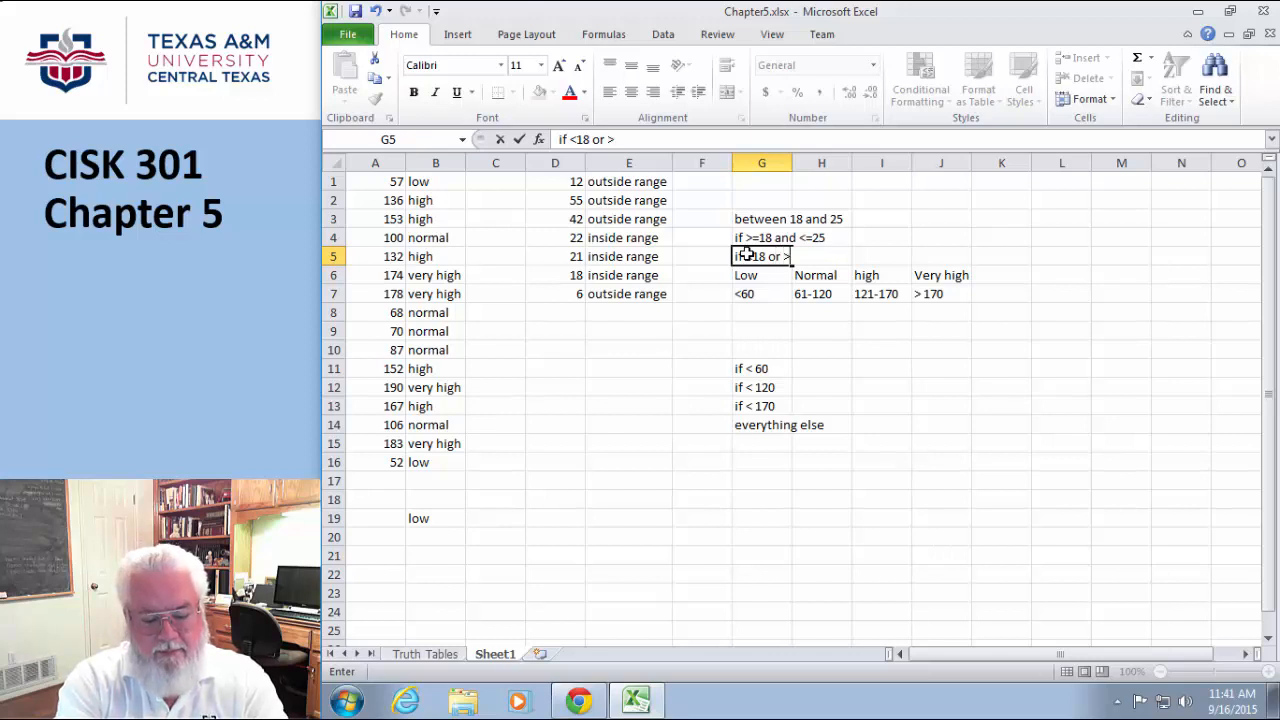
type("25")
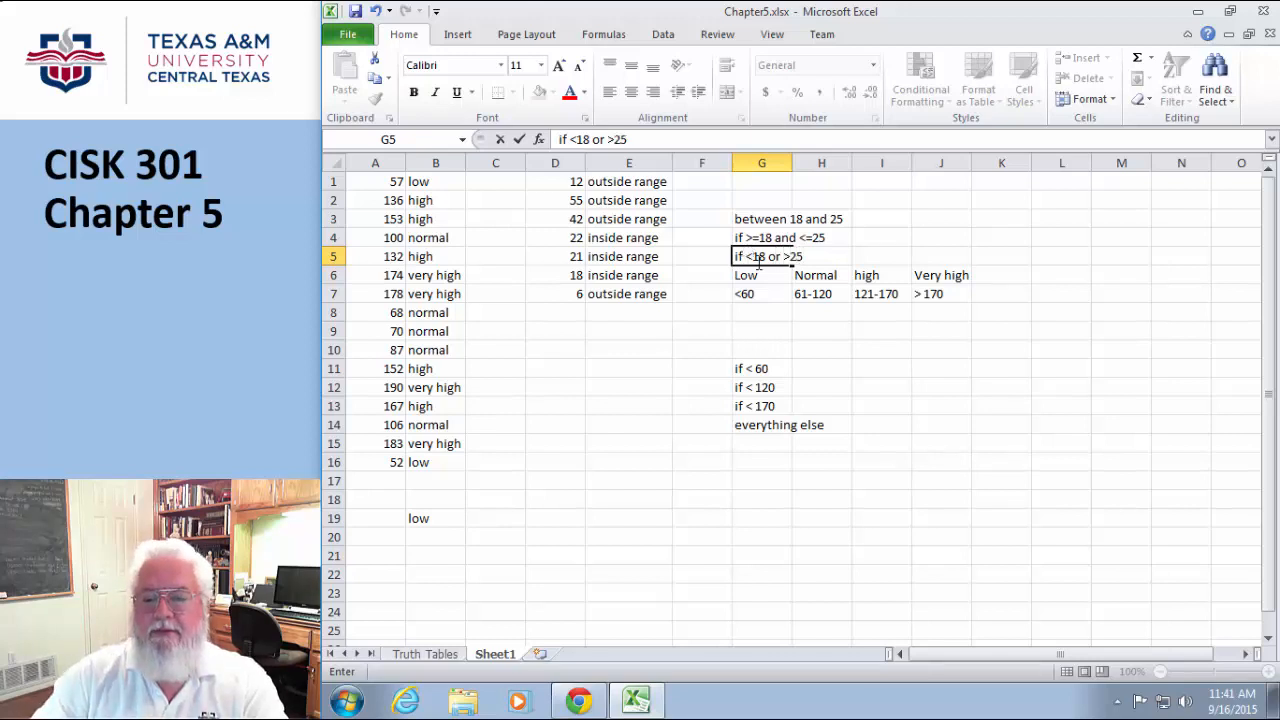
left_click(870, 362)
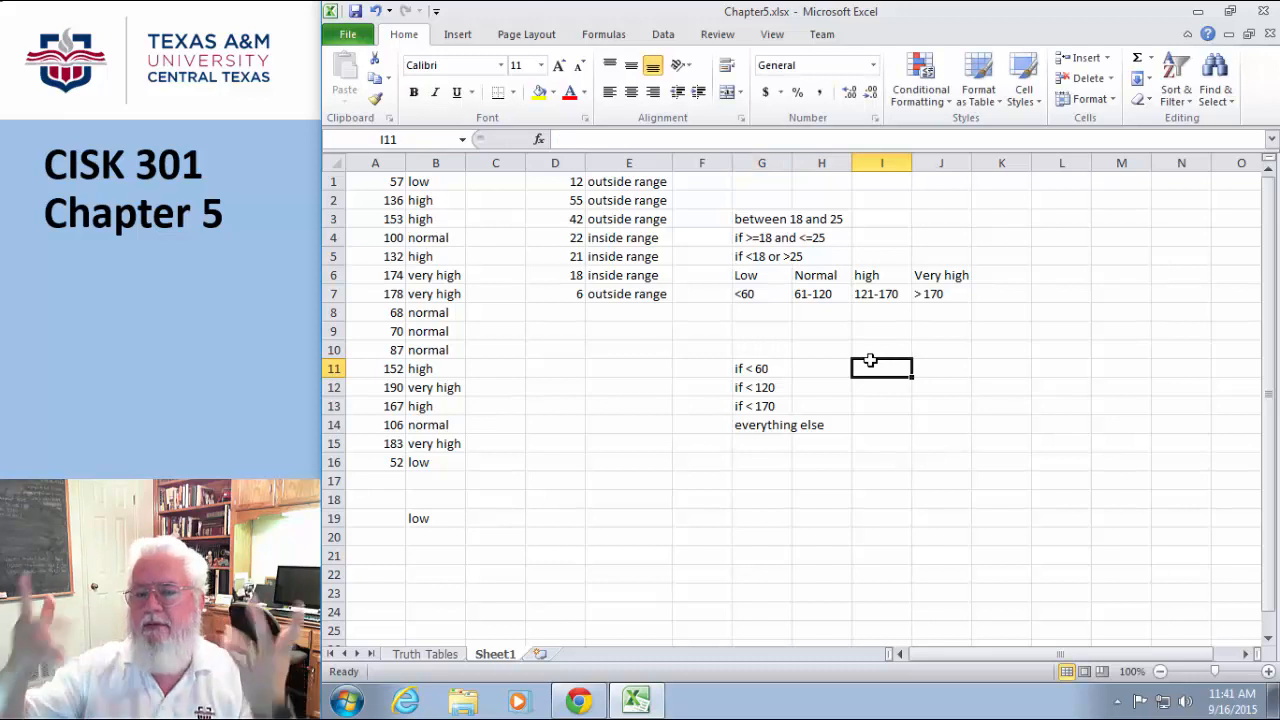
Step: Begin an IF formula in F1 whose logical test uses OR to check D1<18 or D1>25
left_click(696, 182)
type("=if(")
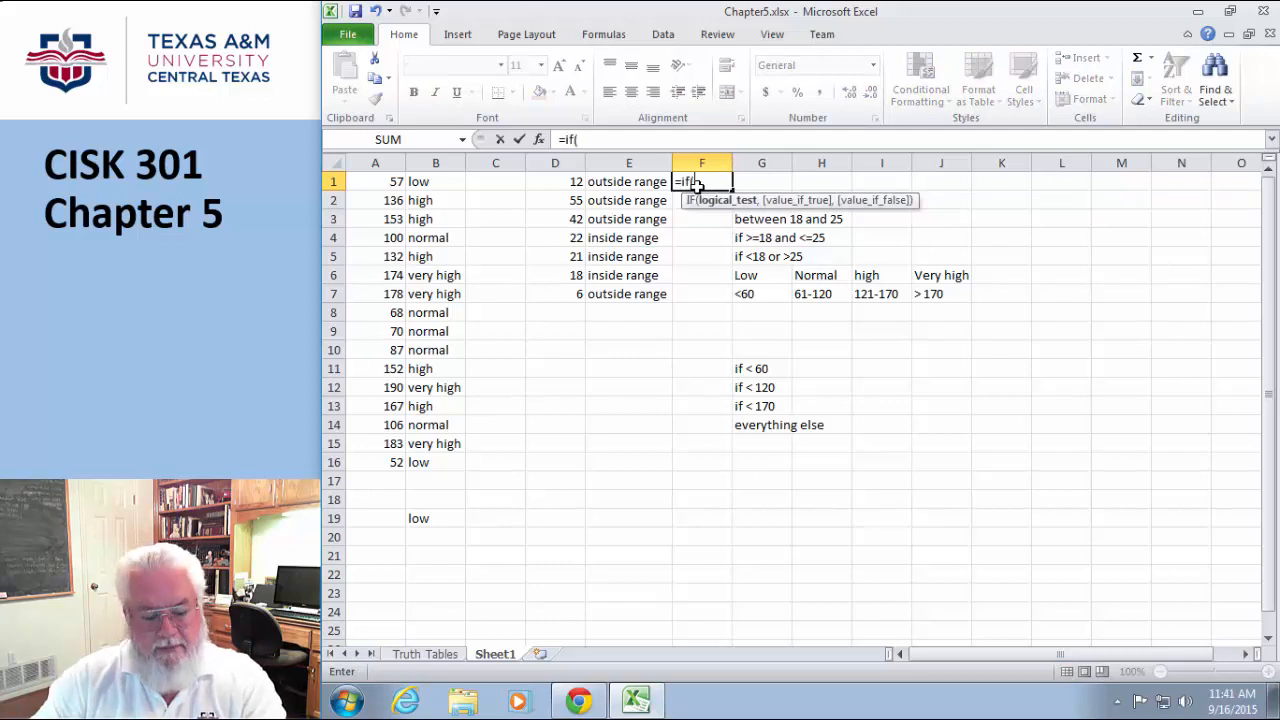
type("D1")
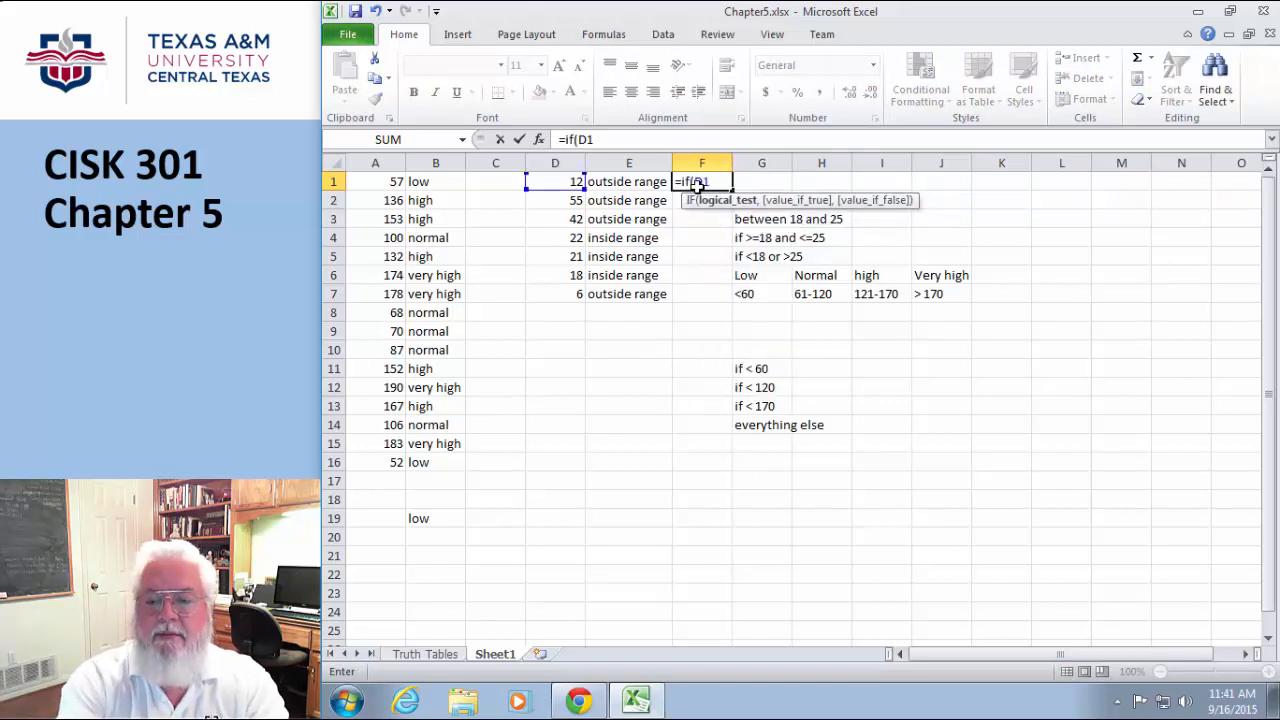
type(",")
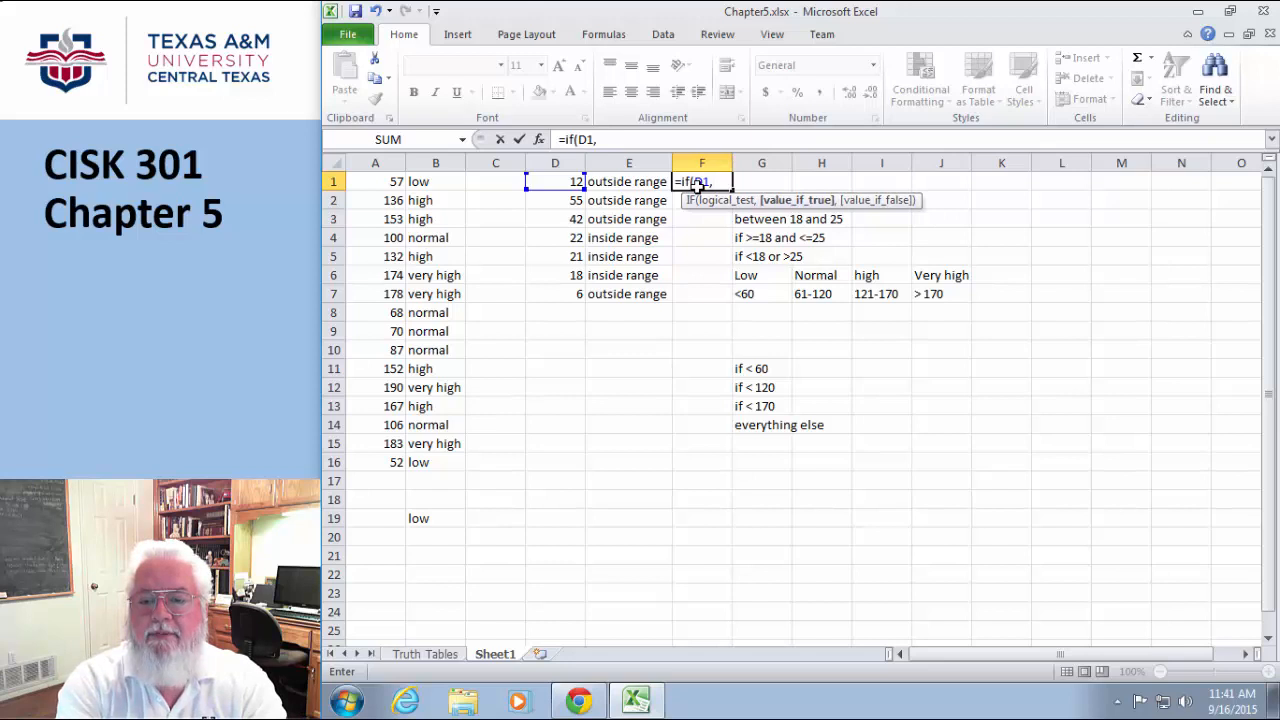
key("BackSpace")
key("BackSpace")
key("BackSpace")
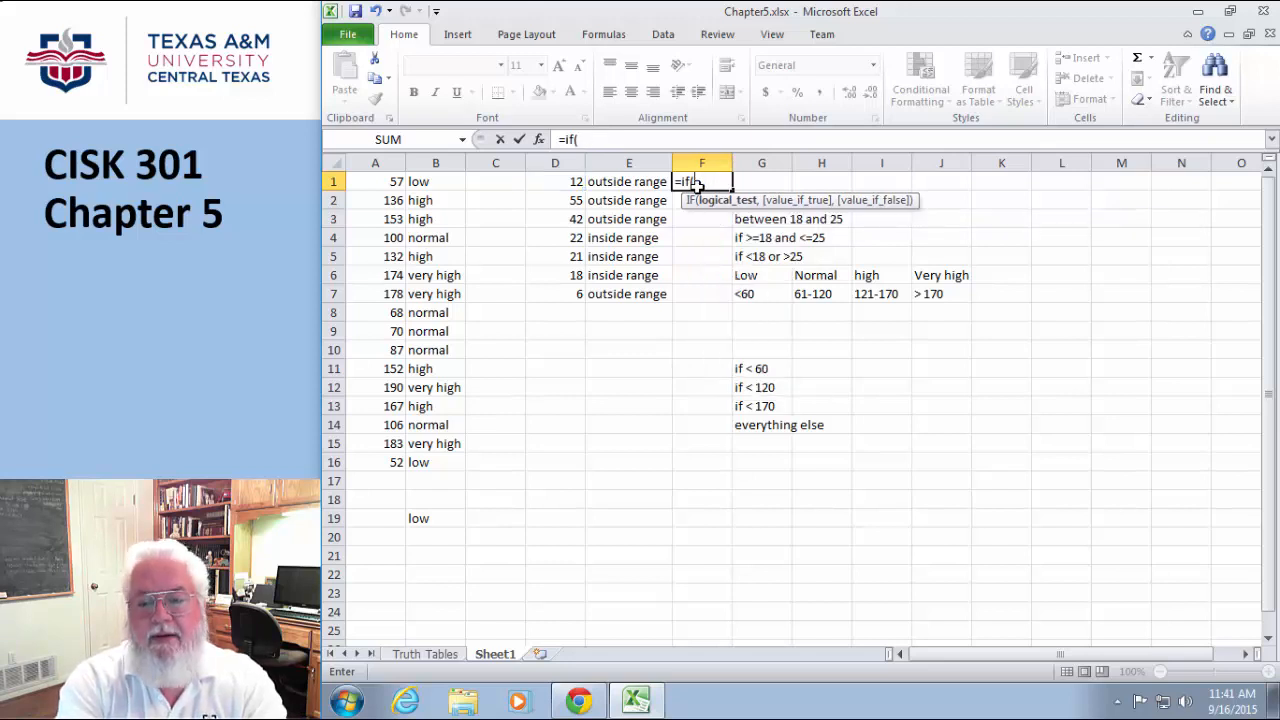
type("OR(")
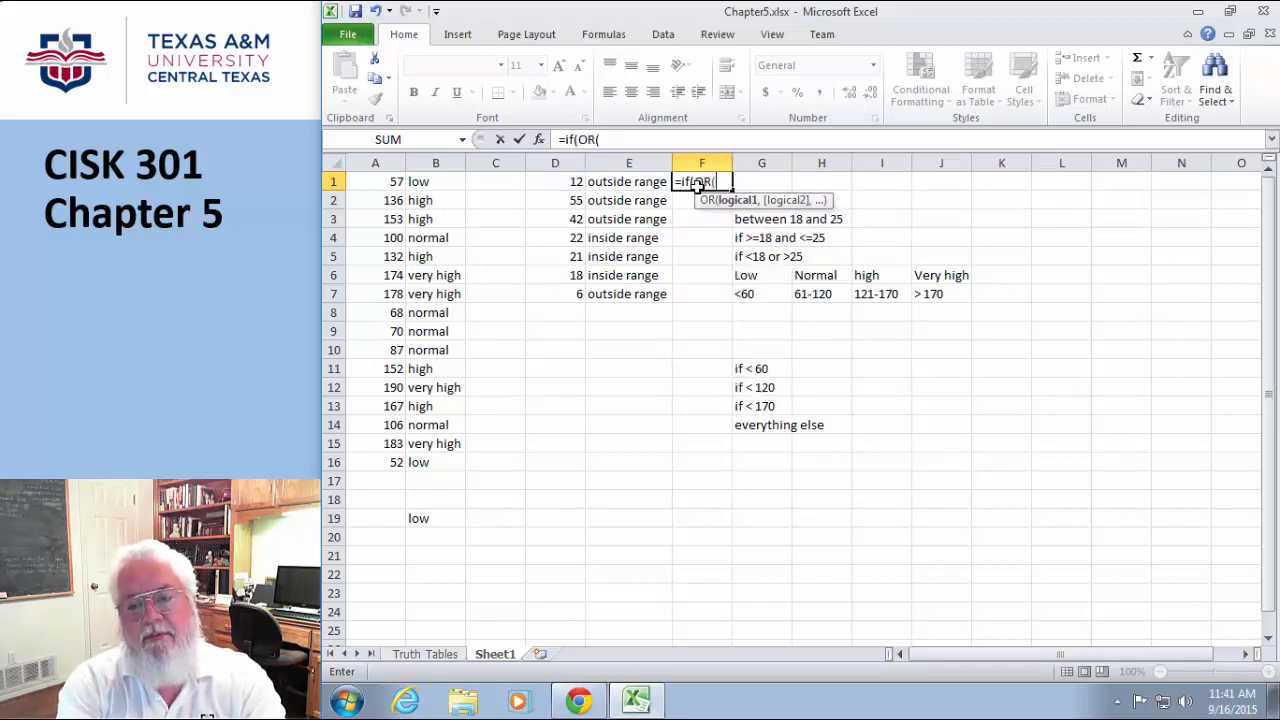
type("D1")
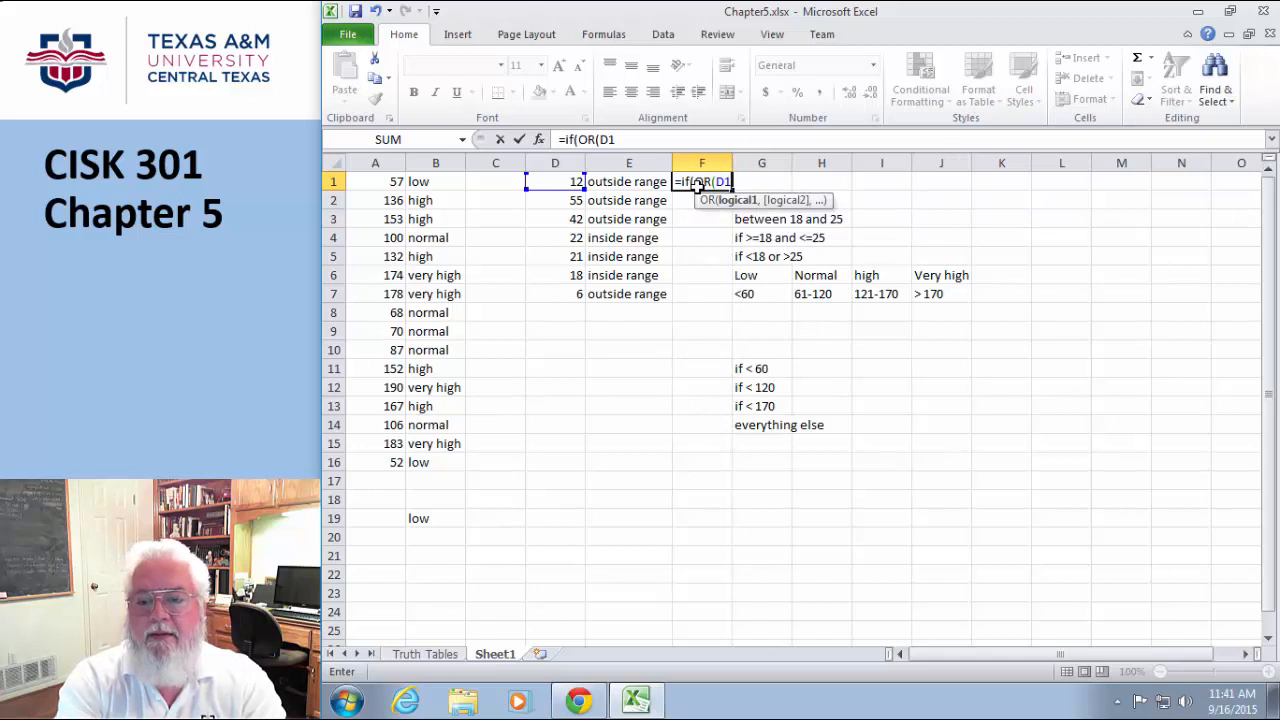
type("<18, ")
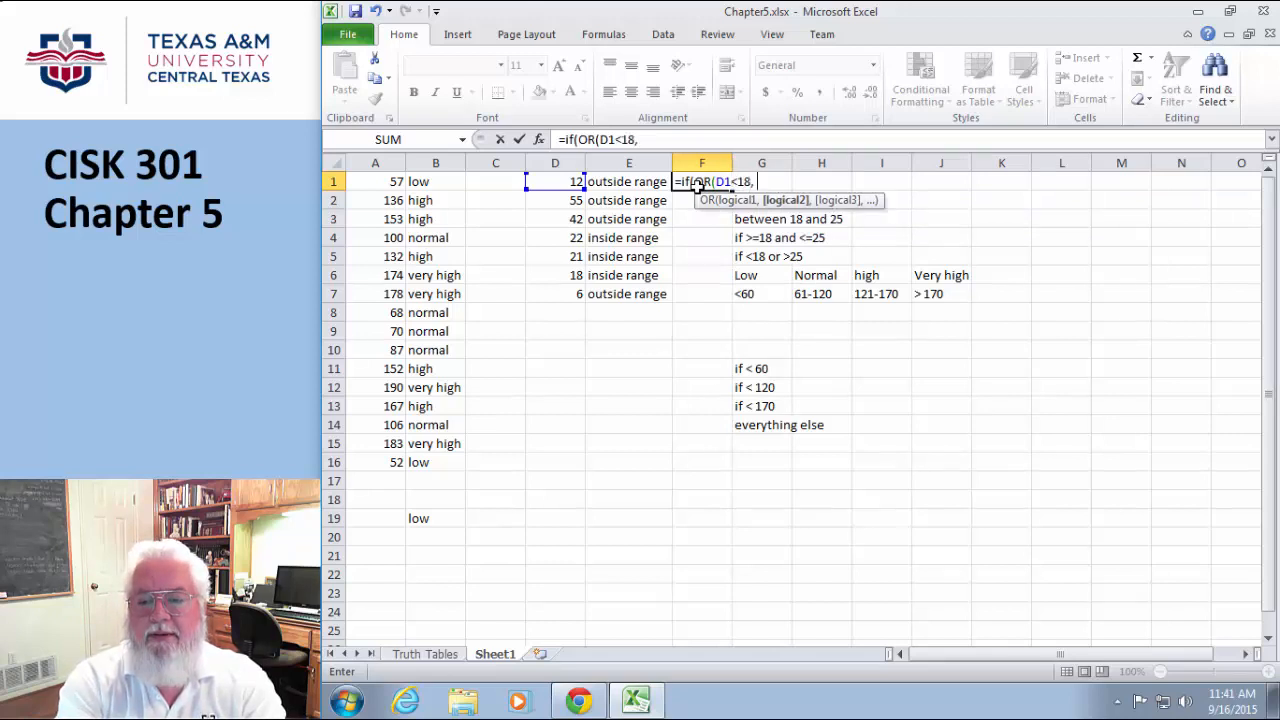
type("D1>")
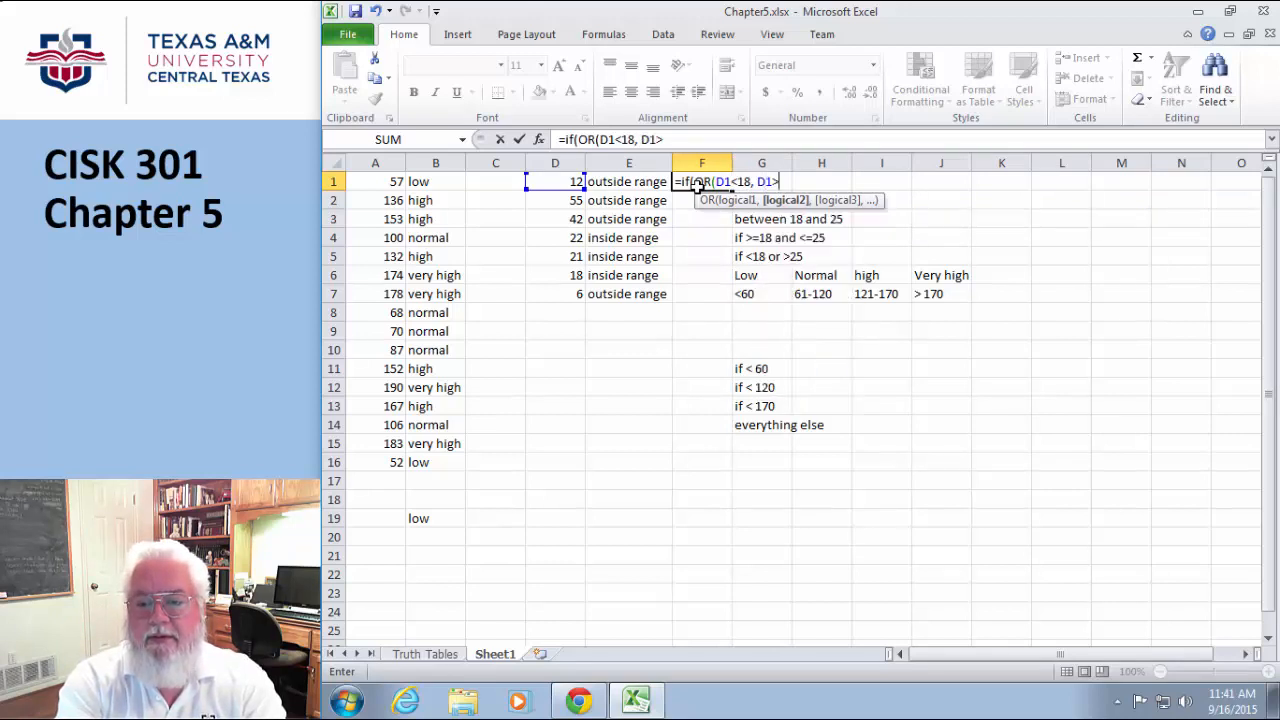
type("25")
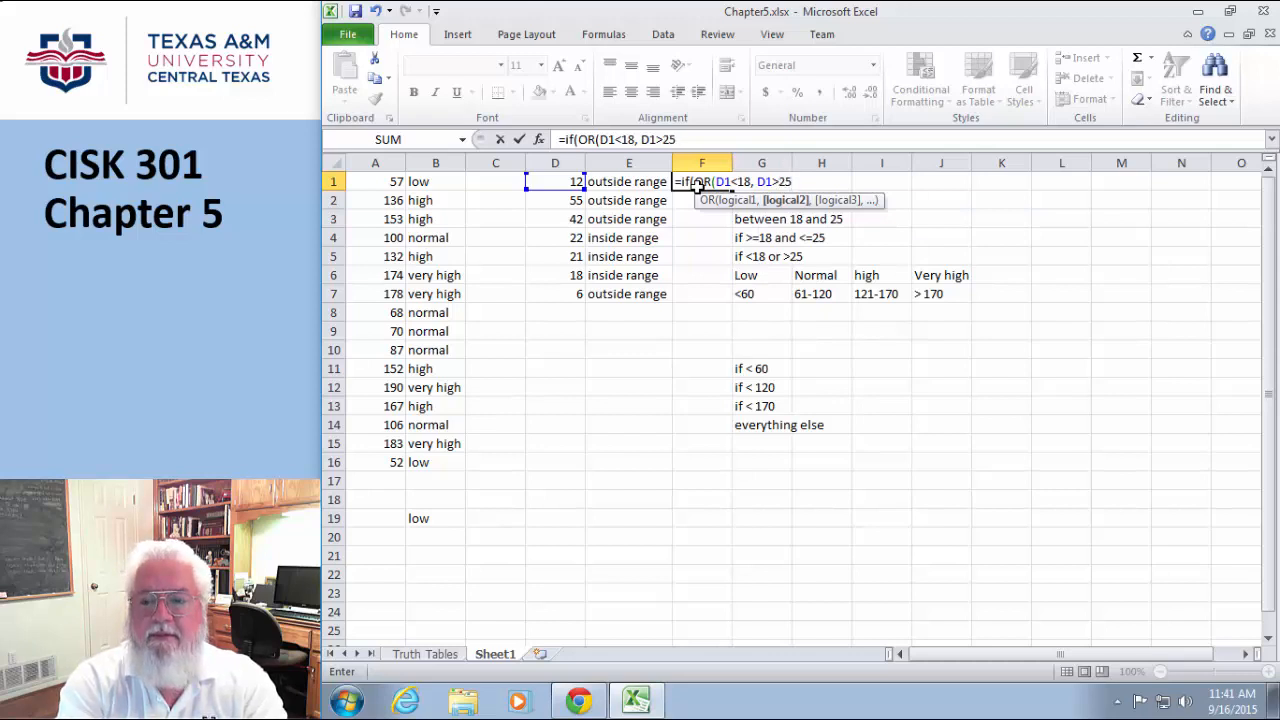
Step: Complete the F1 formula with "outside" as the true result and "inside" as the false result, and try to enter it
type(", \"")
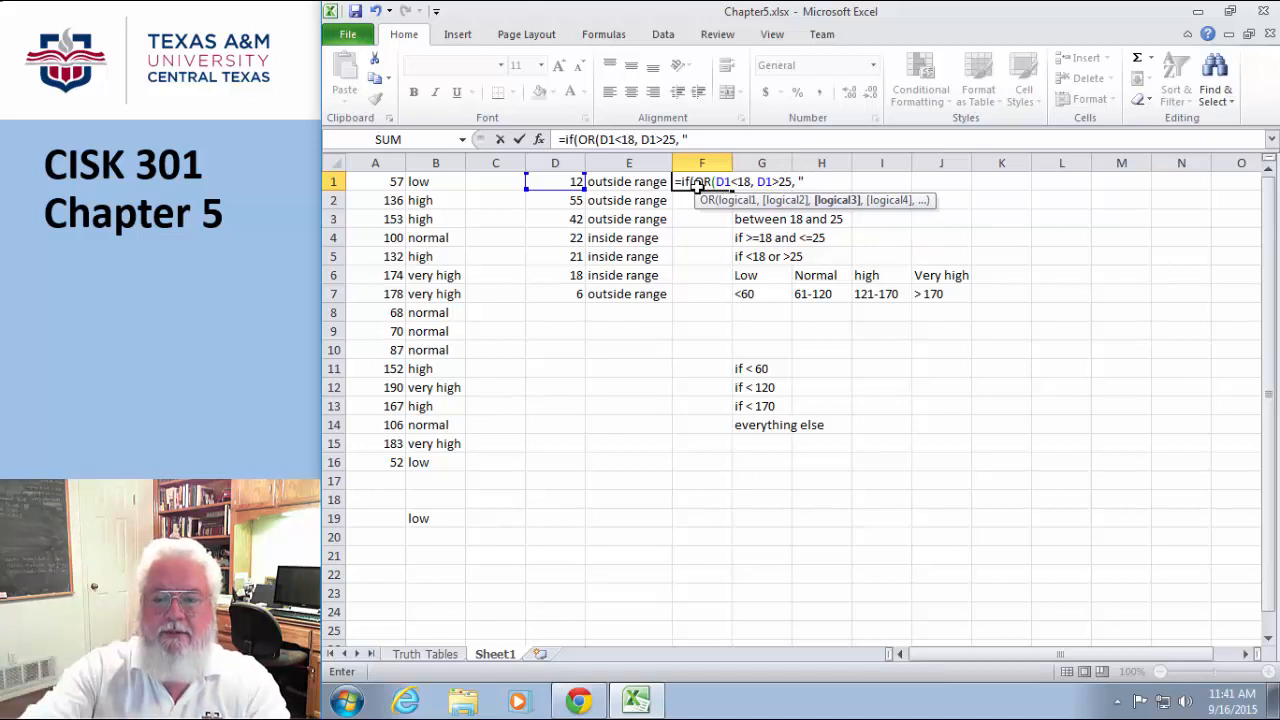
type("out")
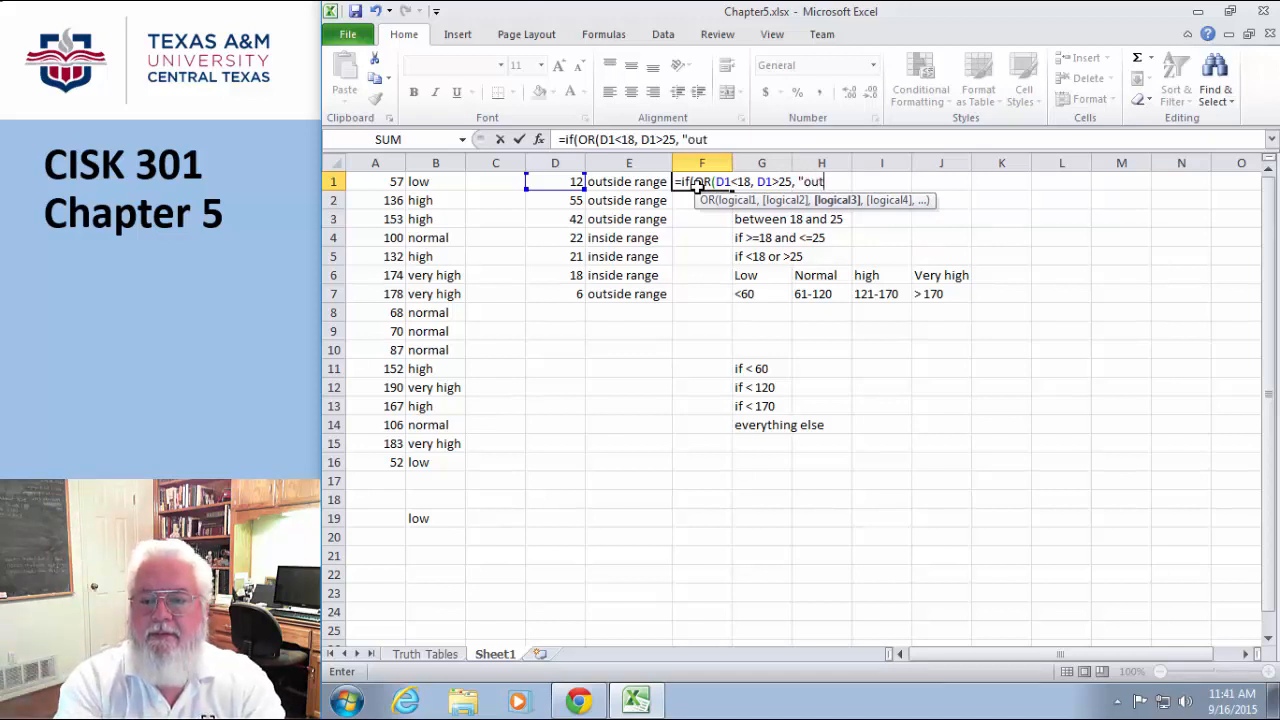
type("side")
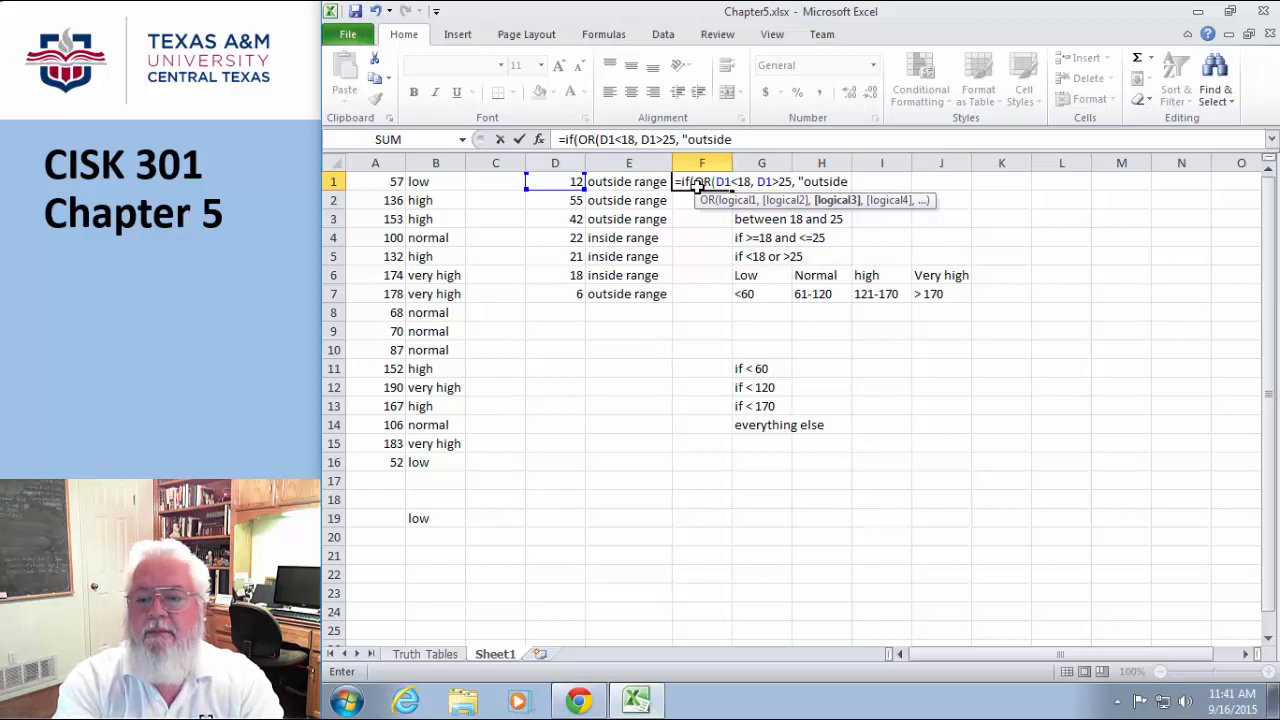
type("\", \"inside\")")
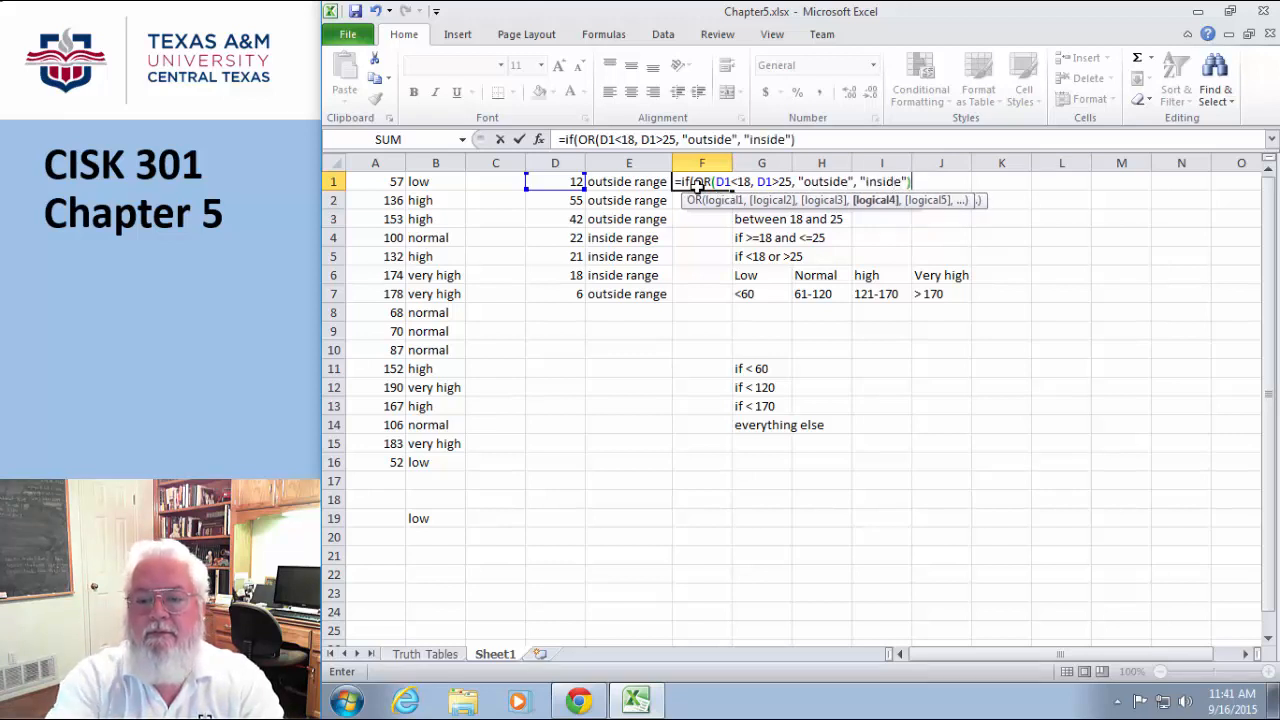
key("Return")
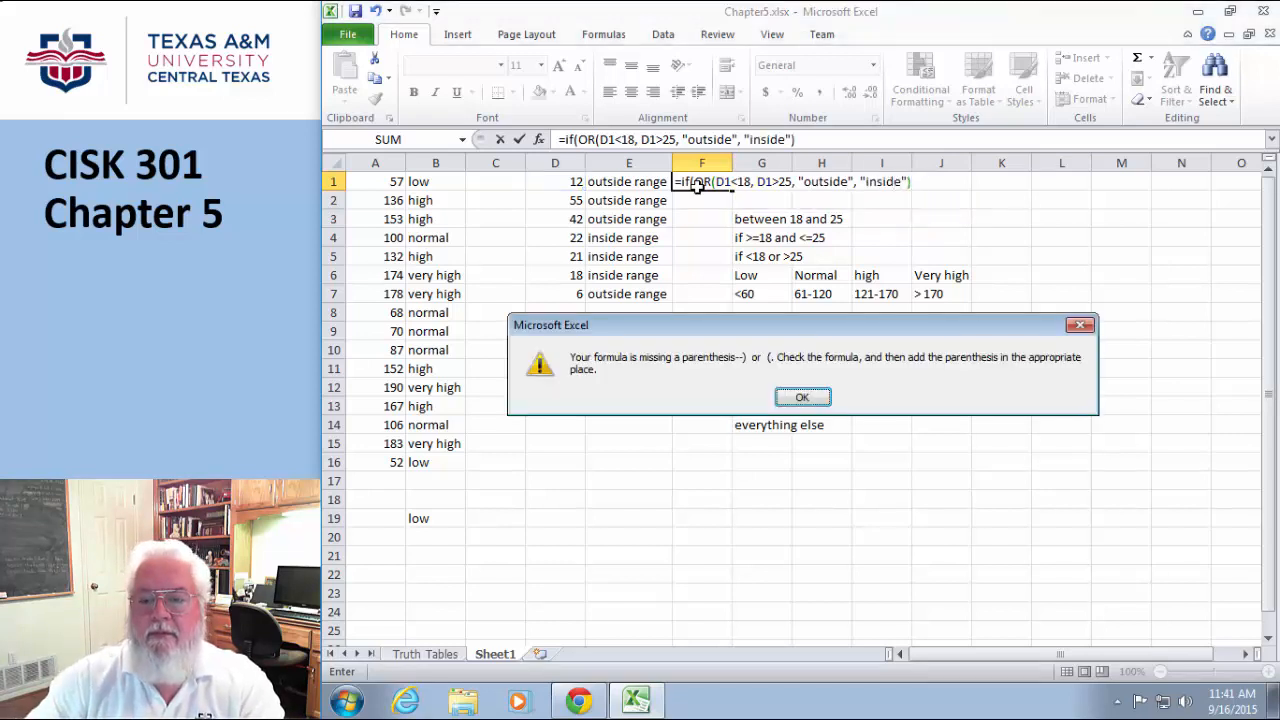
Step: Add the closing parenthesis of the OR function after D1>25 in the F1 formula and enter it
left_click(801, 399)
left_click(697, 145)
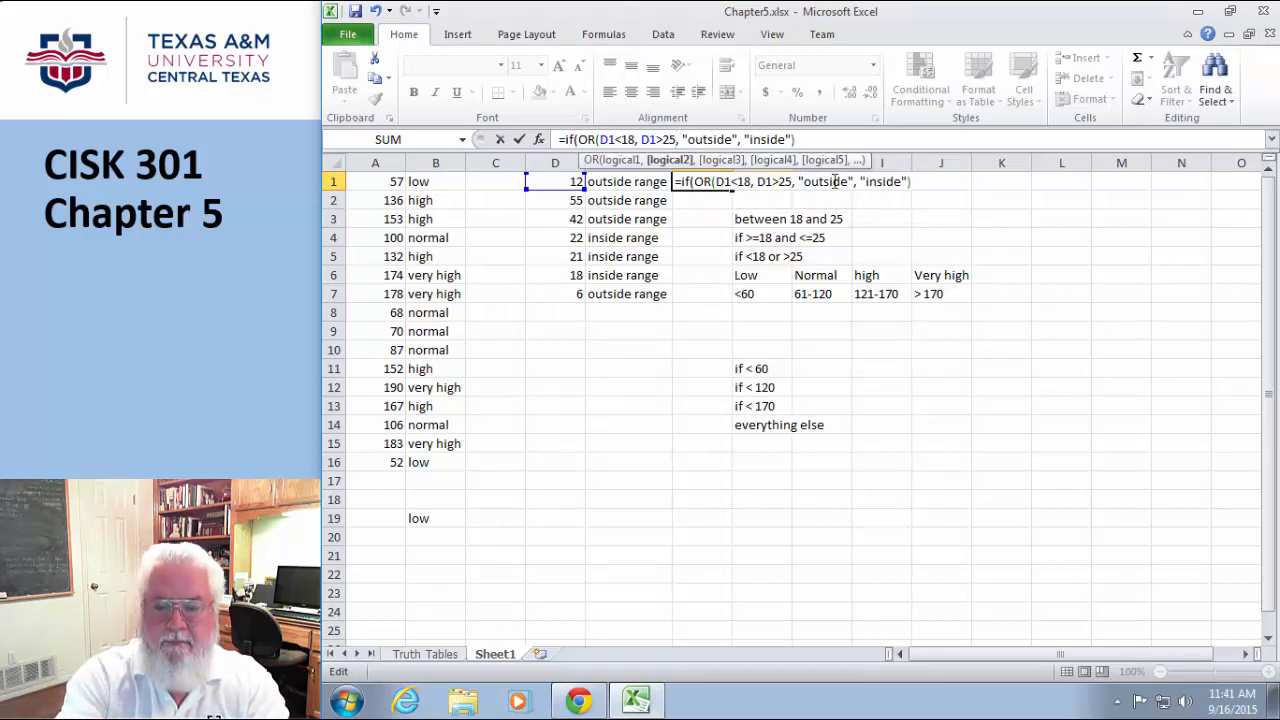
key("Return")
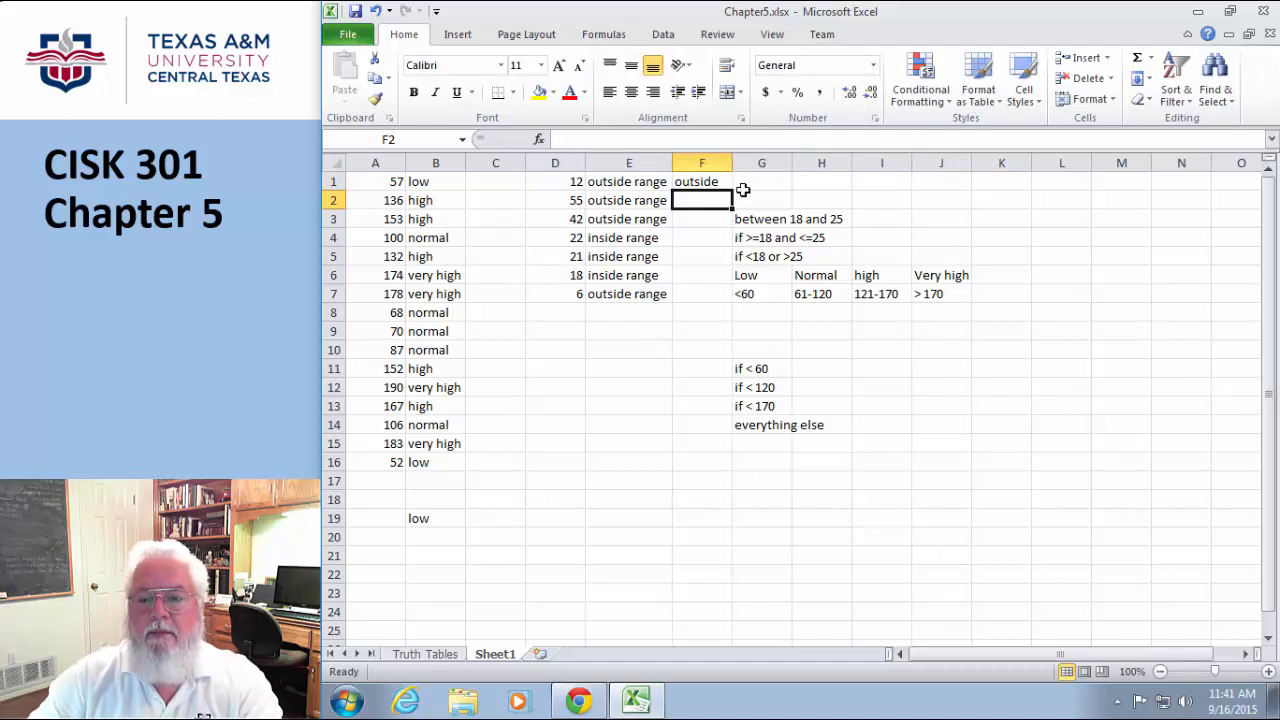
Step: Copy the OR range-check formula from F1 down through F7 and deselect the filled cells
left_click(703, 182)
left_click_drag(731, 190, 733, 302)
left_click(695, 366)
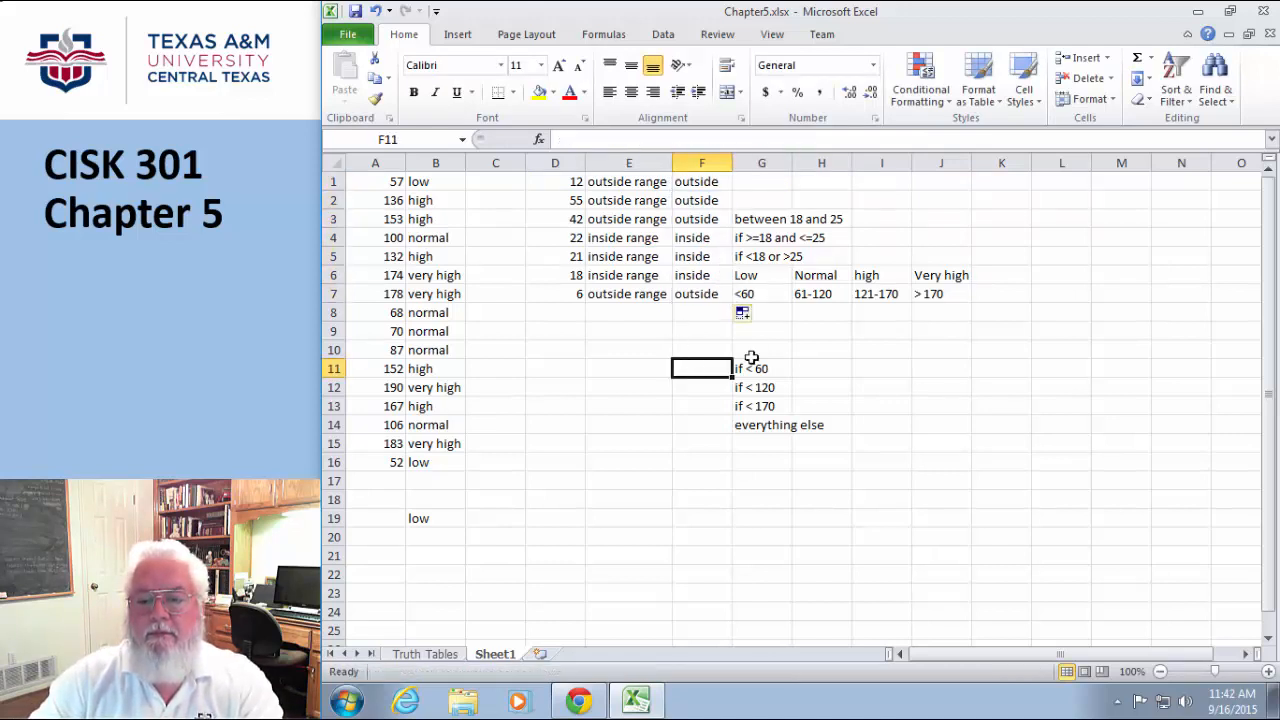
left_click(947, 364)
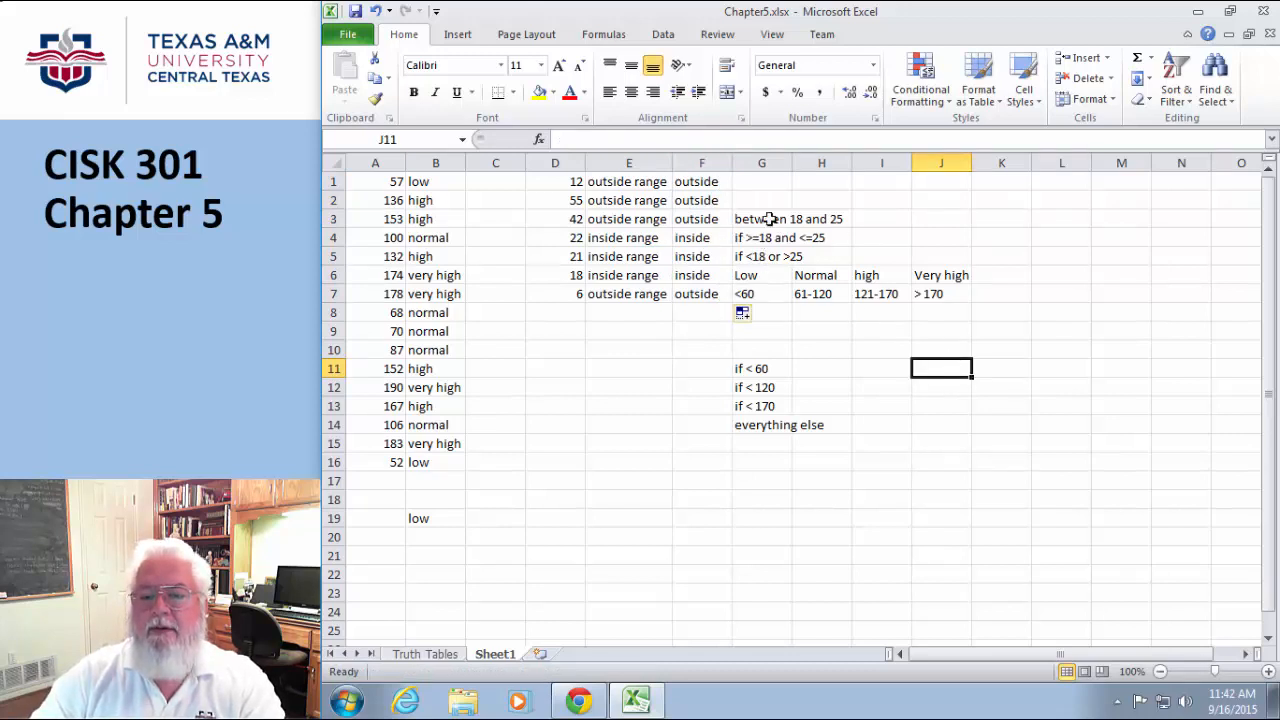
Step: Compare the OR formula in F1 with the AND formula in E1
left_click(705, 183)
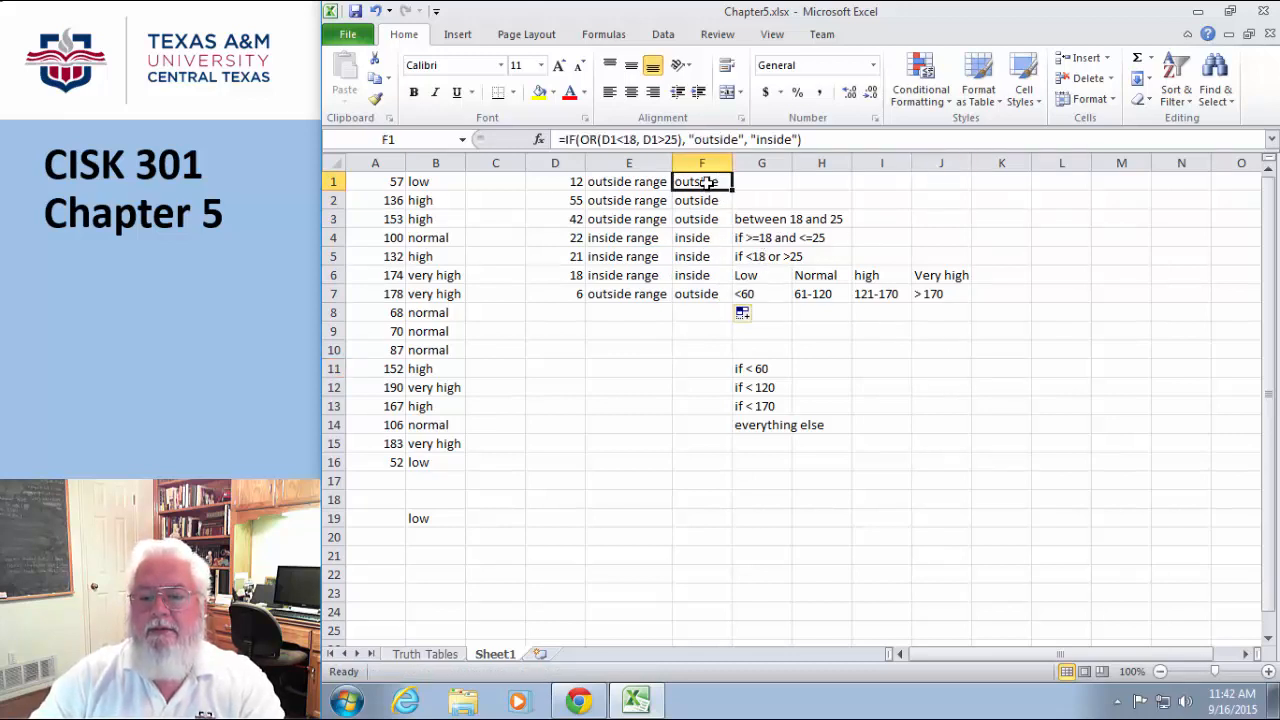
left_click(622, 181)
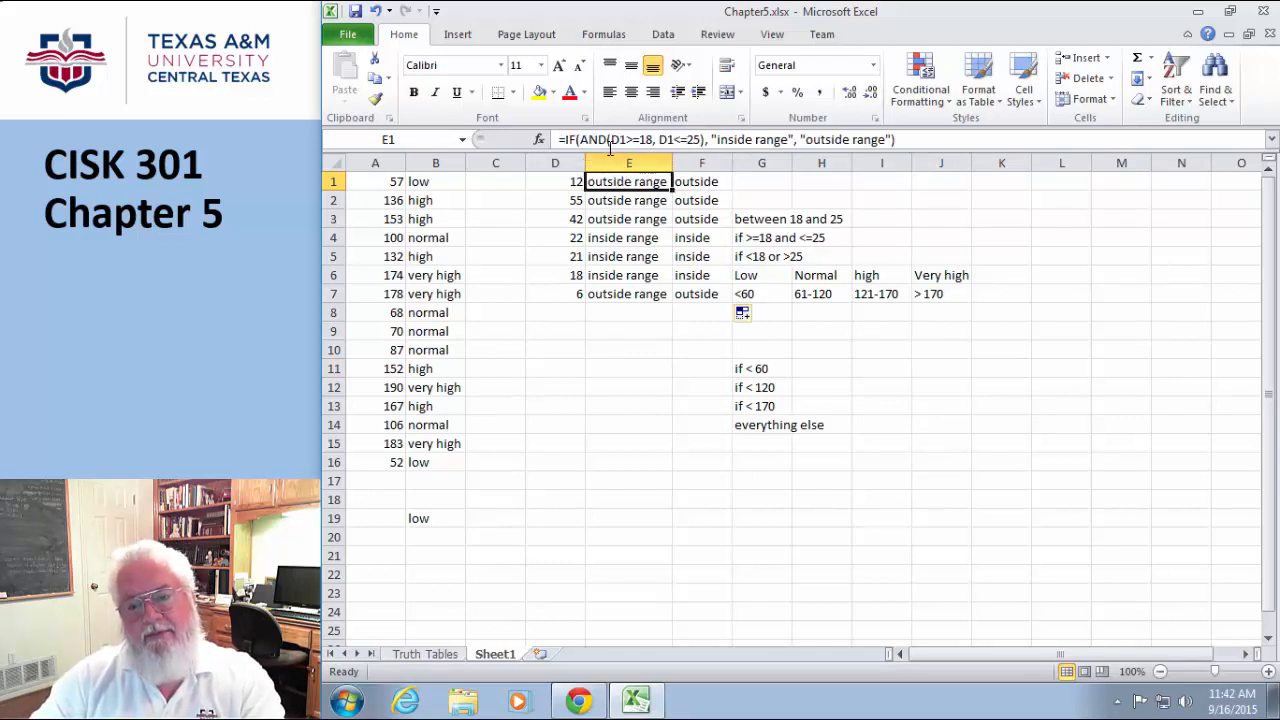
left_click(691, 182)
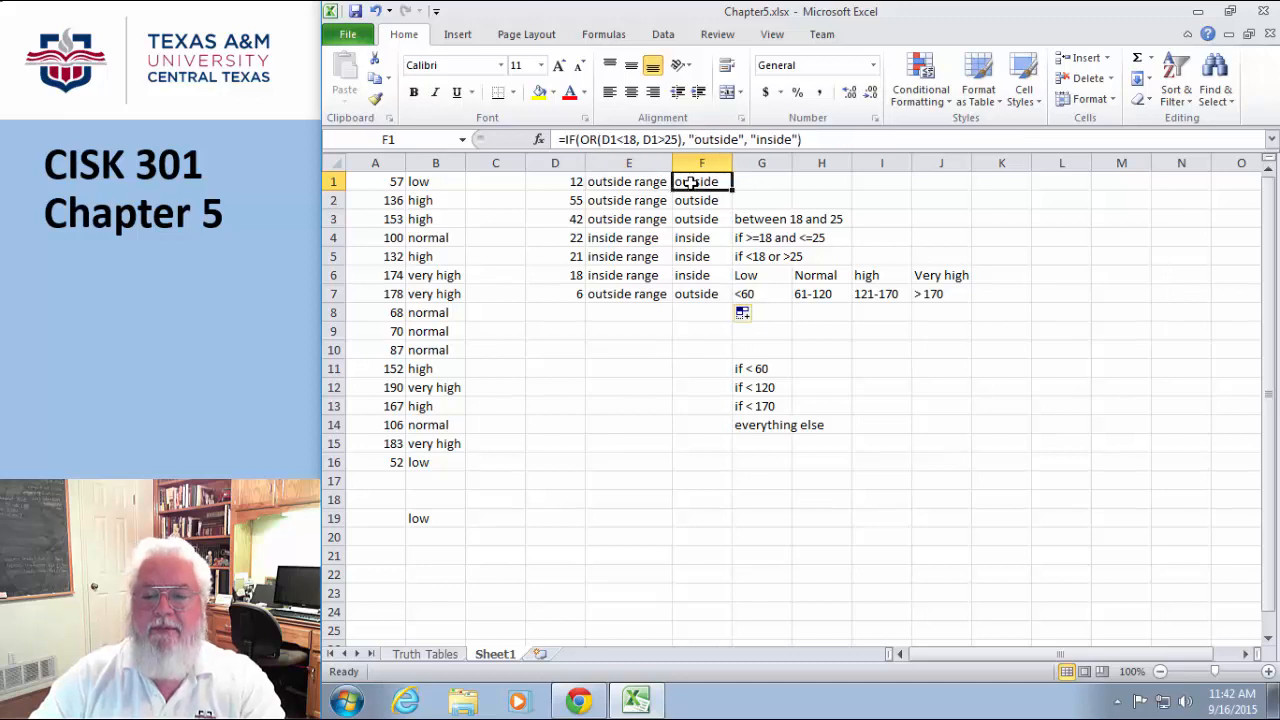
left_click(945, 368)
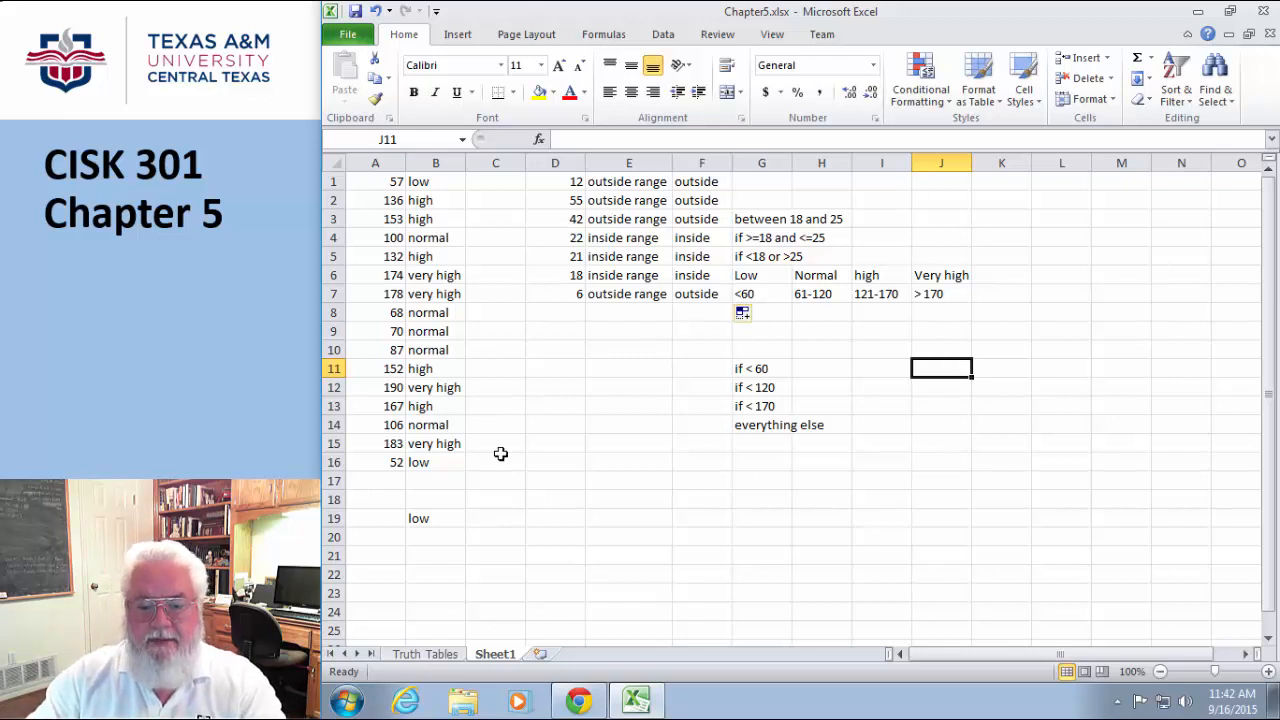
Step: Switch to the Truth Tables sheet and examine the TRUE/FALSE input combinations in the OR and AND rows
left_click(429, 654)
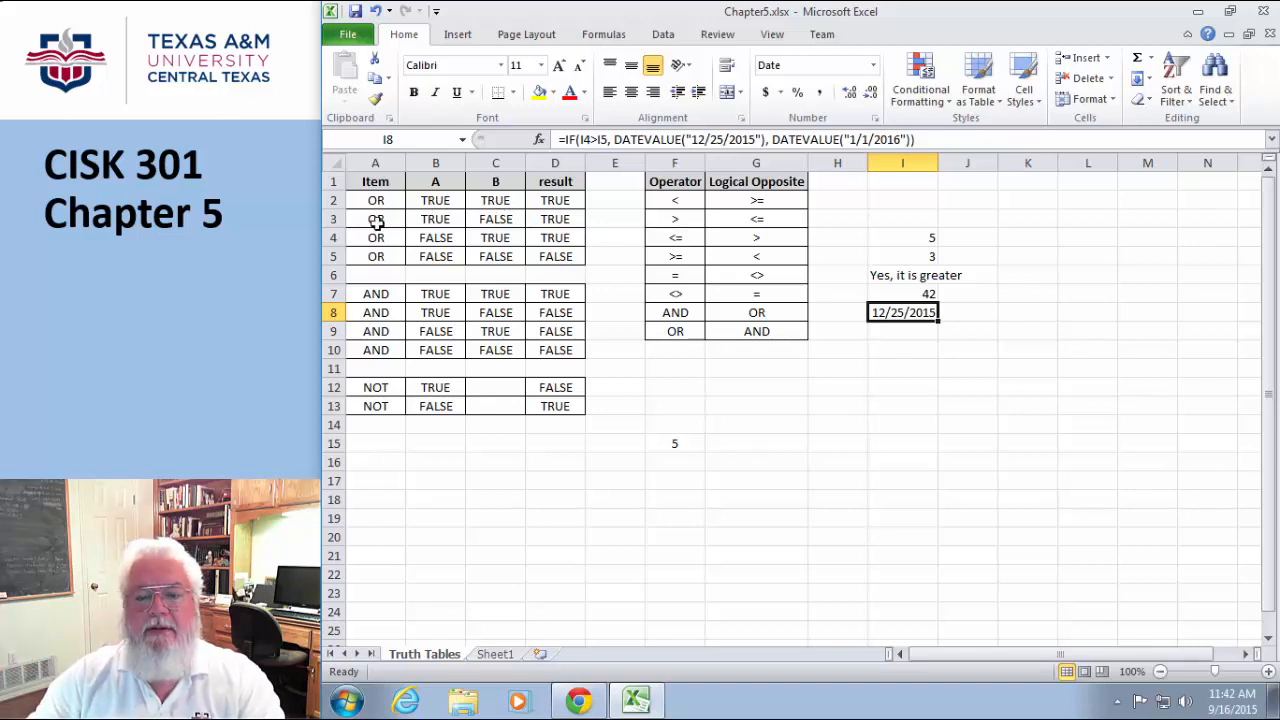
left_click(436, 219)
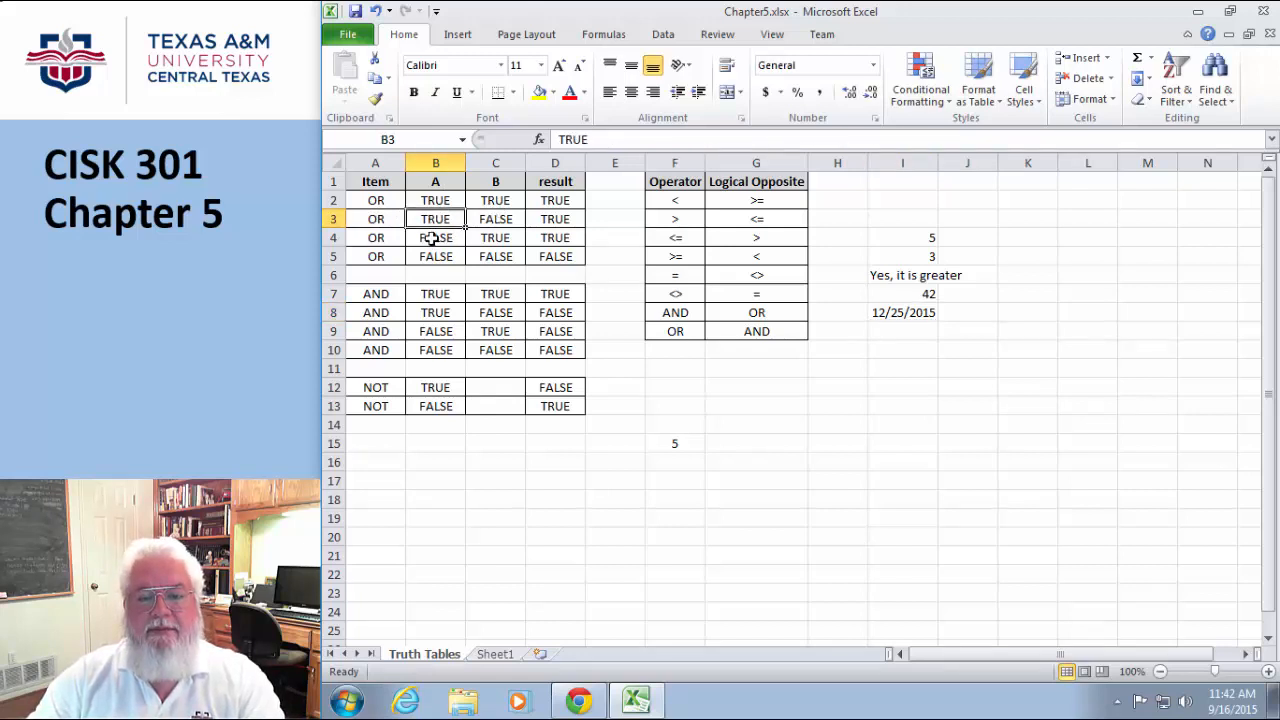
left_click(493, 238)
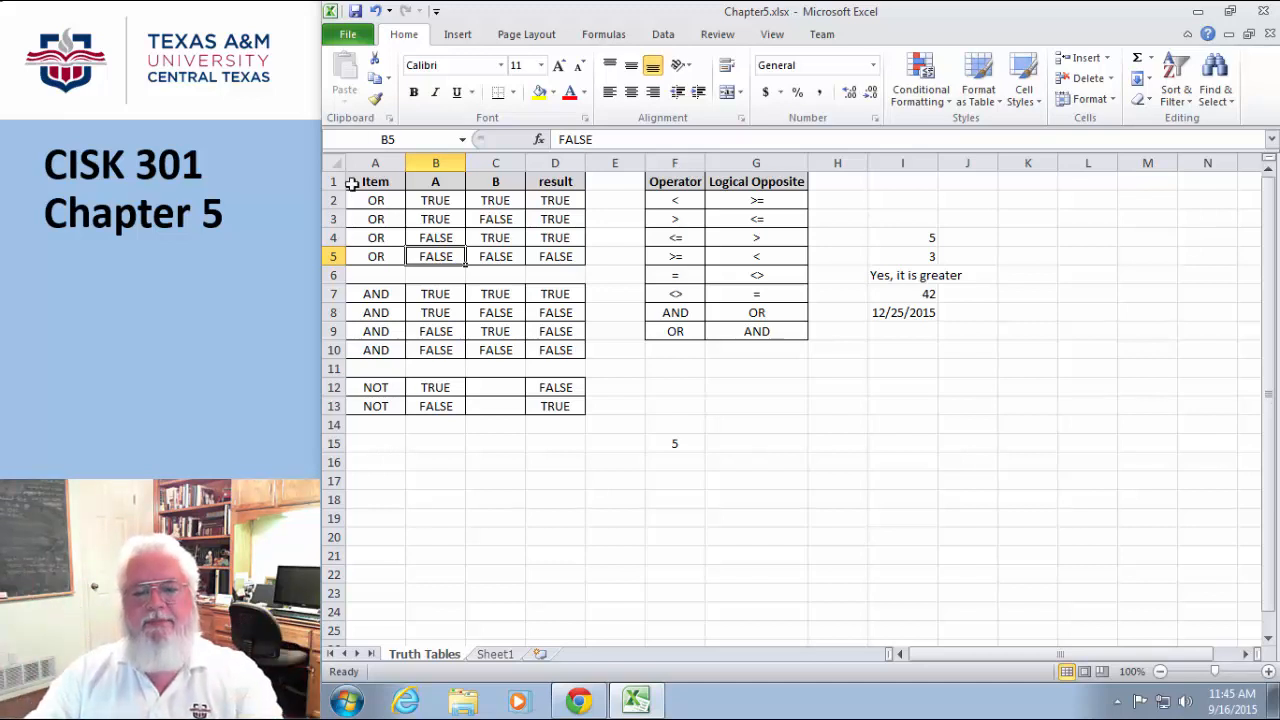
left_click(432, 294)
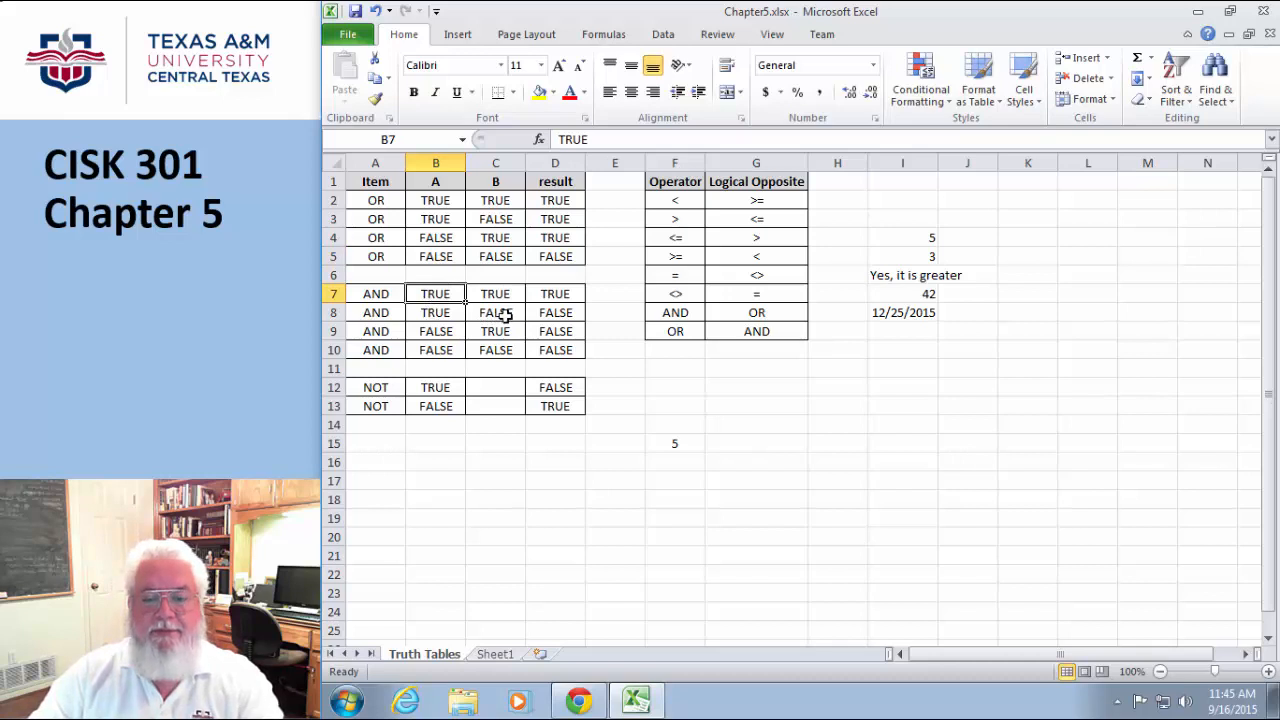
left_click(497, 314)
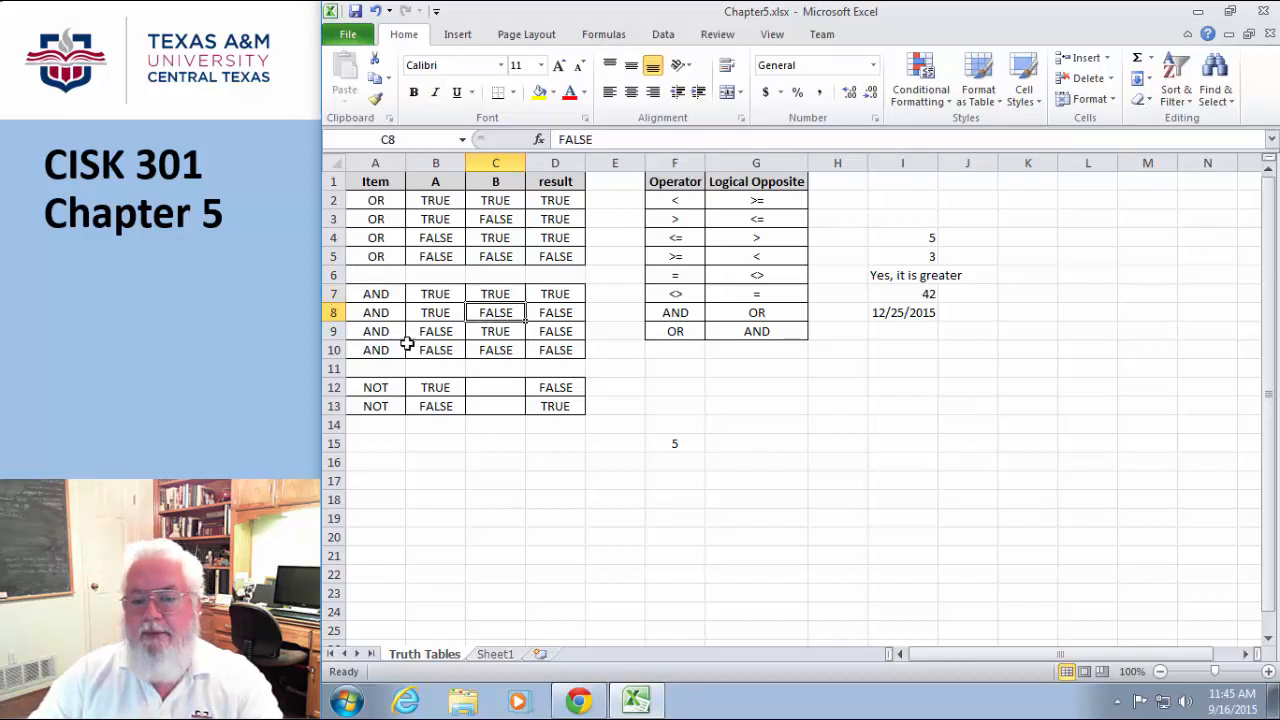
left_click_drag(430, 295, 486, 293)
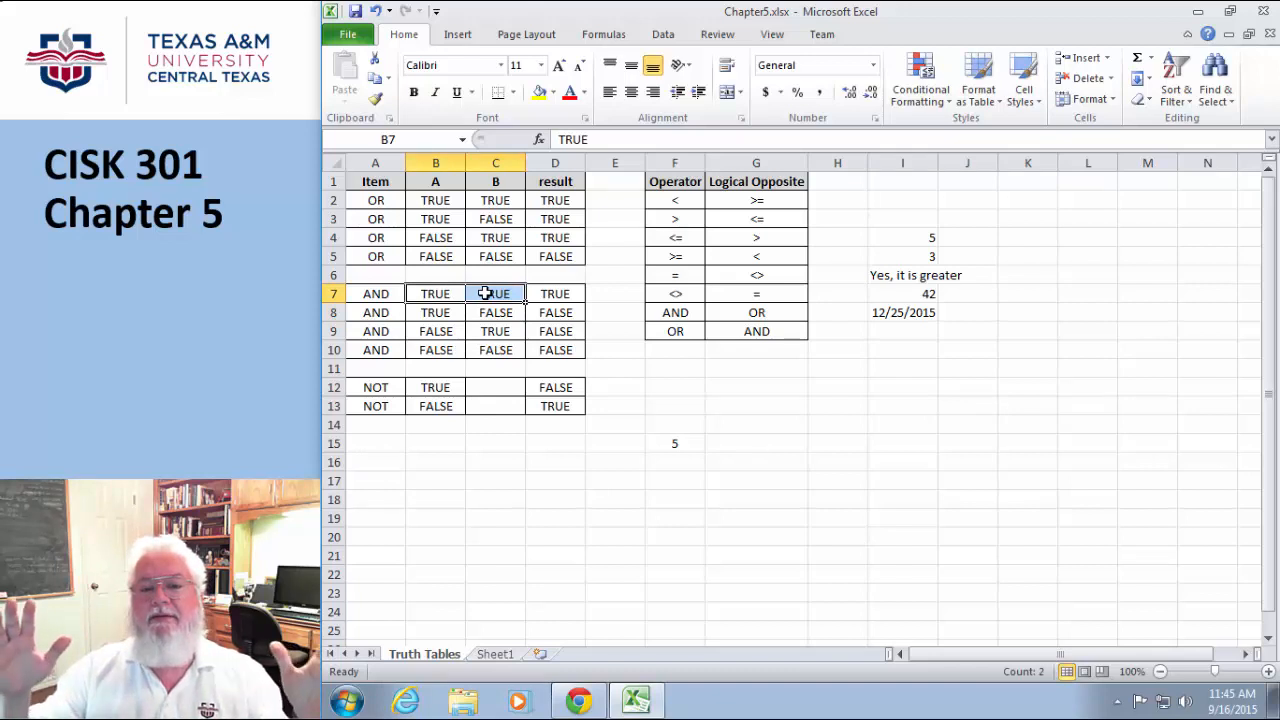